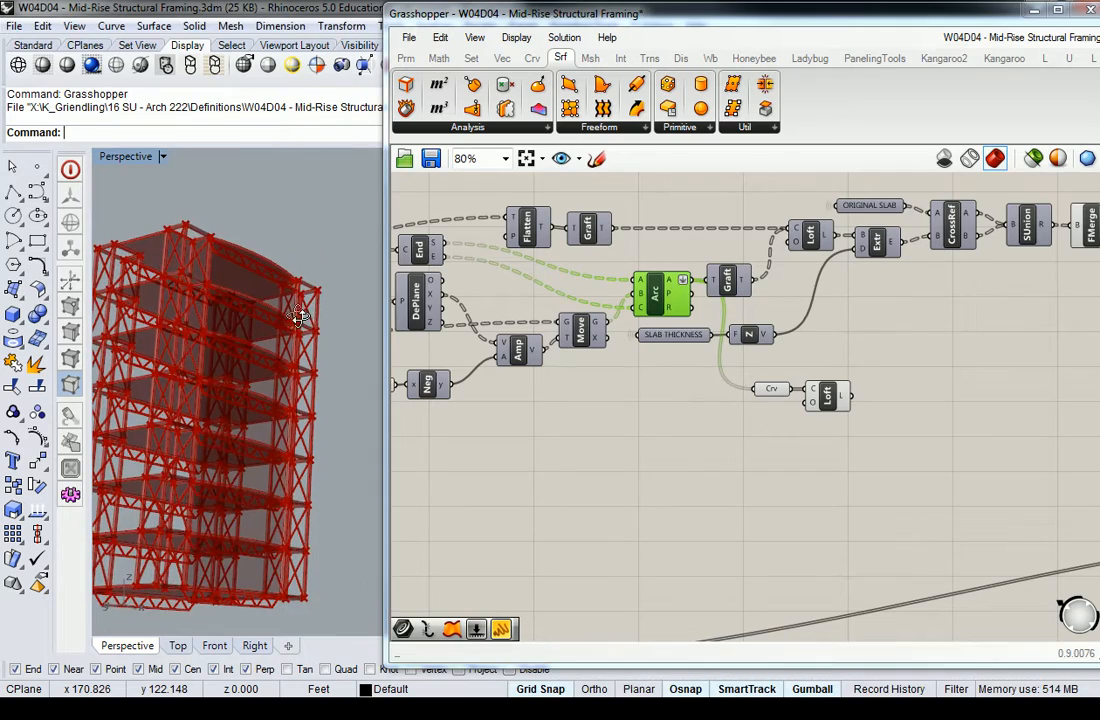
Move the Crv parameter and its Loft component together further below the slab definition.
scroll(687, 420, down, 6)
scroll(687, 418, up, 2)
scroll(680, 414, down, 4)
scroll(668, 409, up, 4)
scroll(668, 408, up, 6)
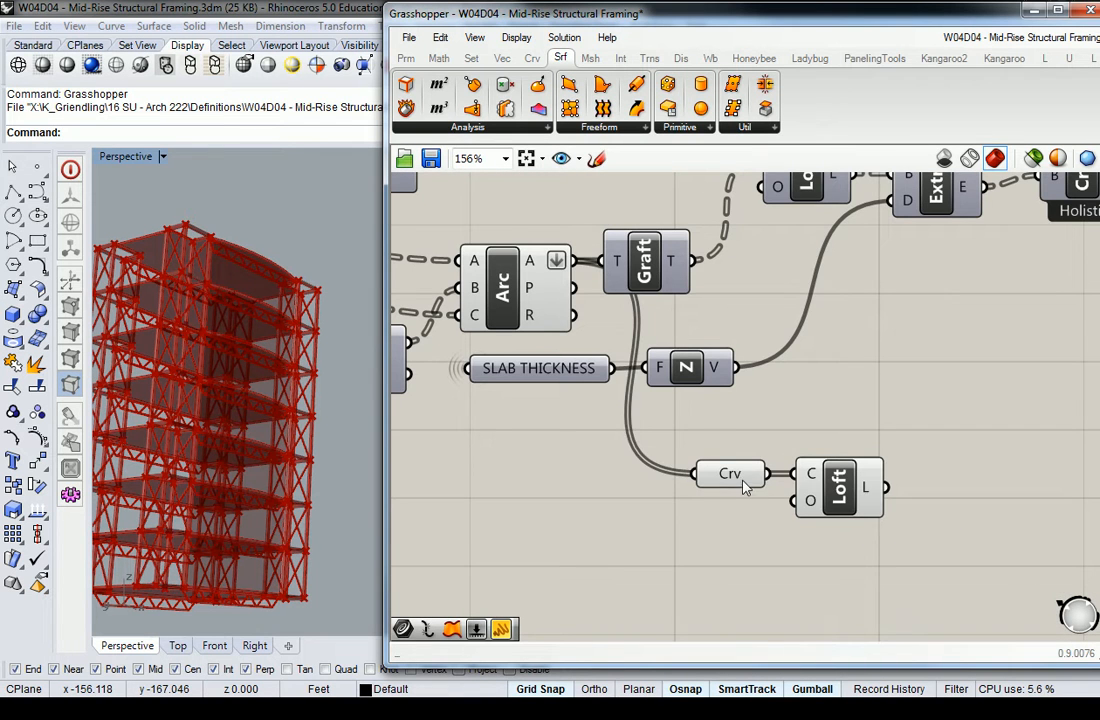
click(742, 476)
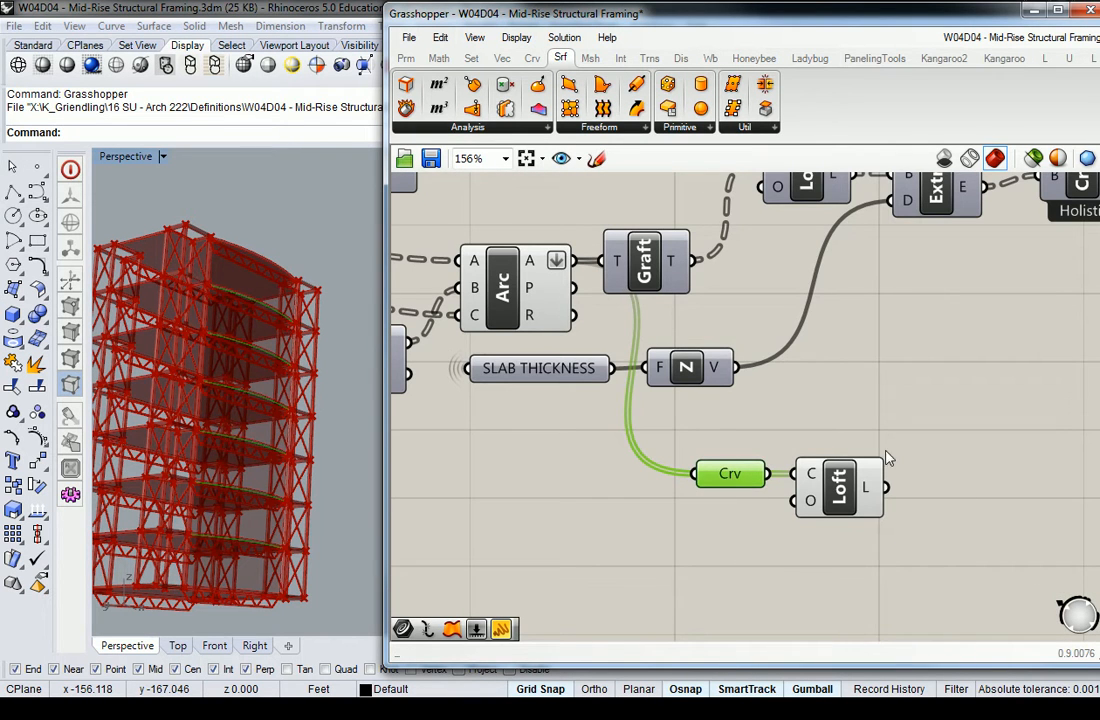
right_drag(925, 426, 780, 377)
drag(781, 355, 500, 500)
scroll(637, 452, down, 1)
scroll(640, 458, down, 4)
drag(761, 381, 727, 459)
scroll(785, 455, down, 4)
scroll(785, 455, up, 7)
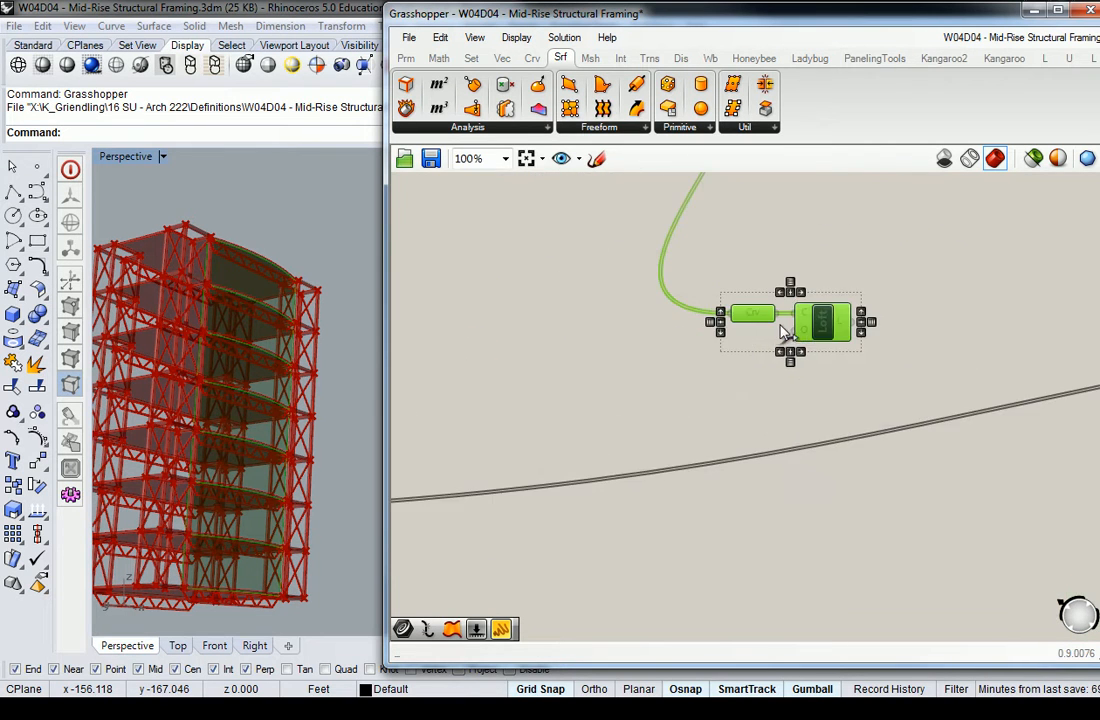
Set the wire display of the Crv parameter feeding the lower Loft to Hidden.
scroll(702, 328, down, 4)
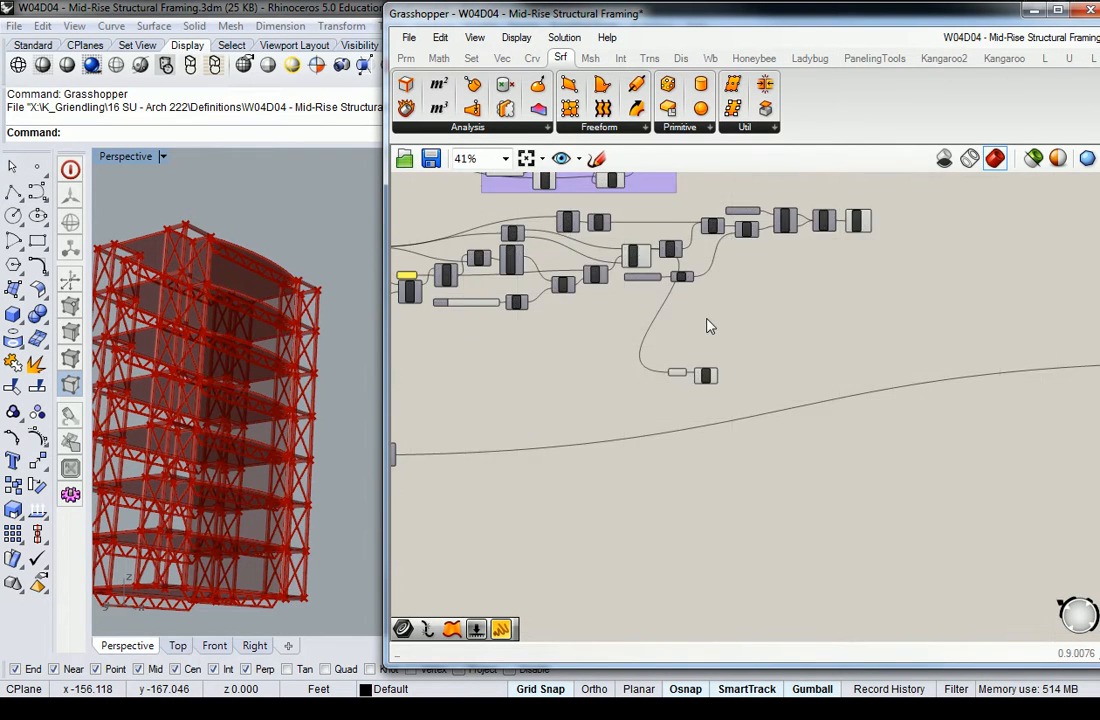
scroll(707, 325, down, 4)
scroll(707, 325, up, 7)
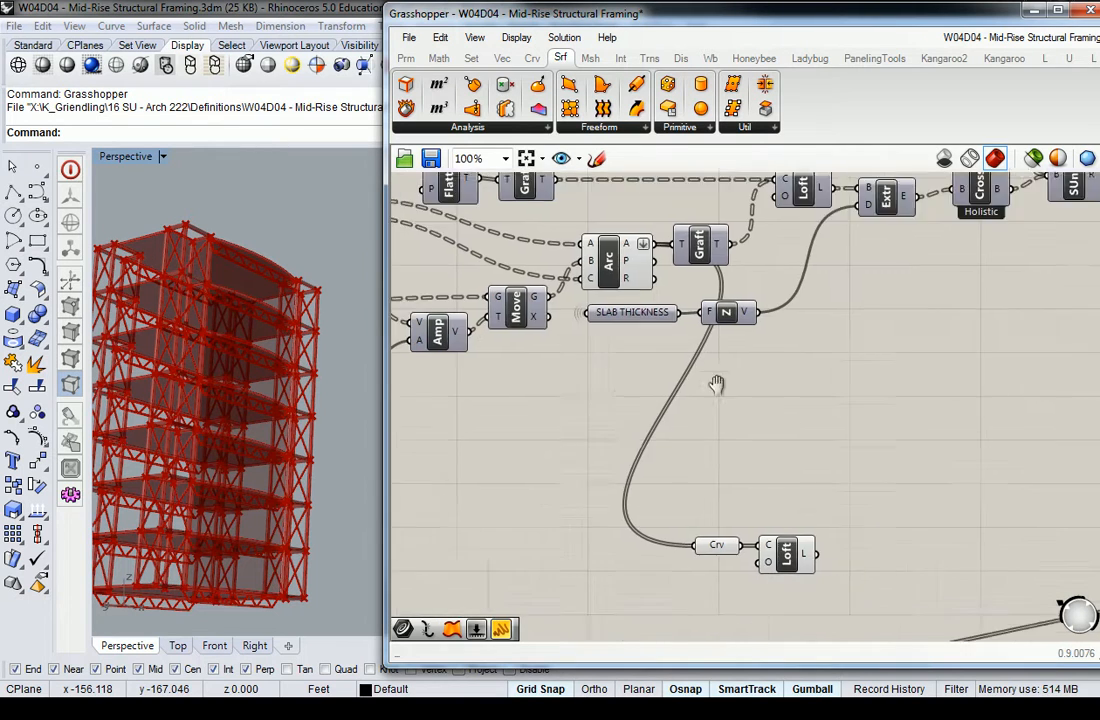
drag(744, 364, 593, 460)
click(605, 441)
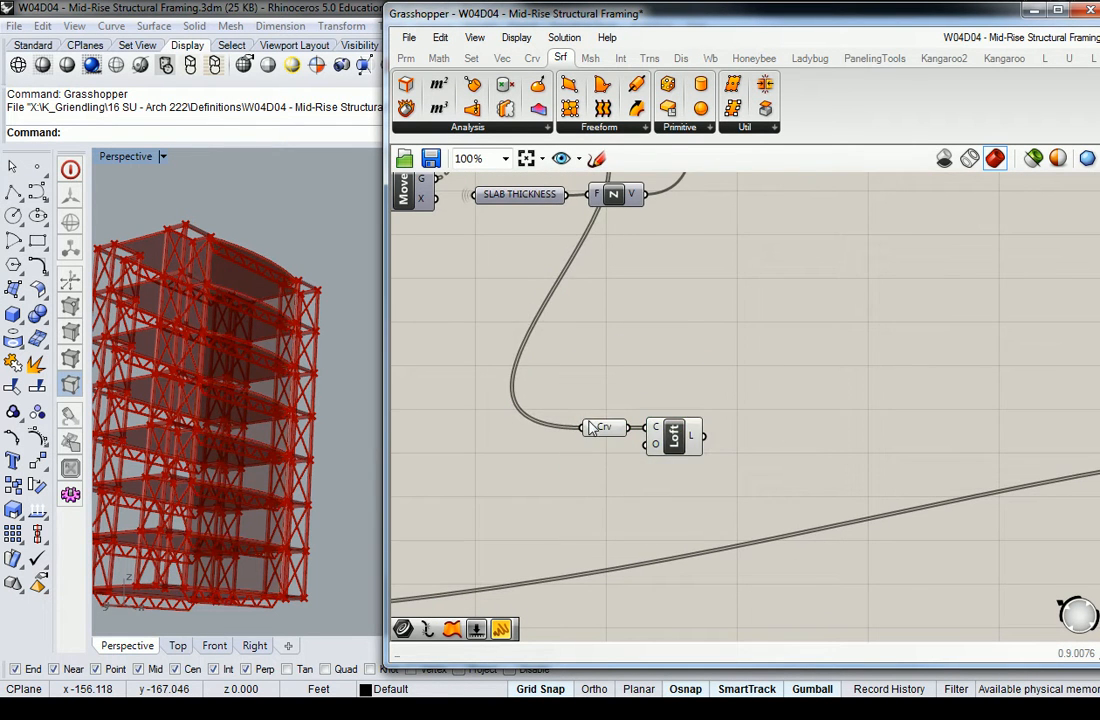
right_drag(651, 352, 682, 412)
drag(778, 428, 567, 552)
click(634, 503)
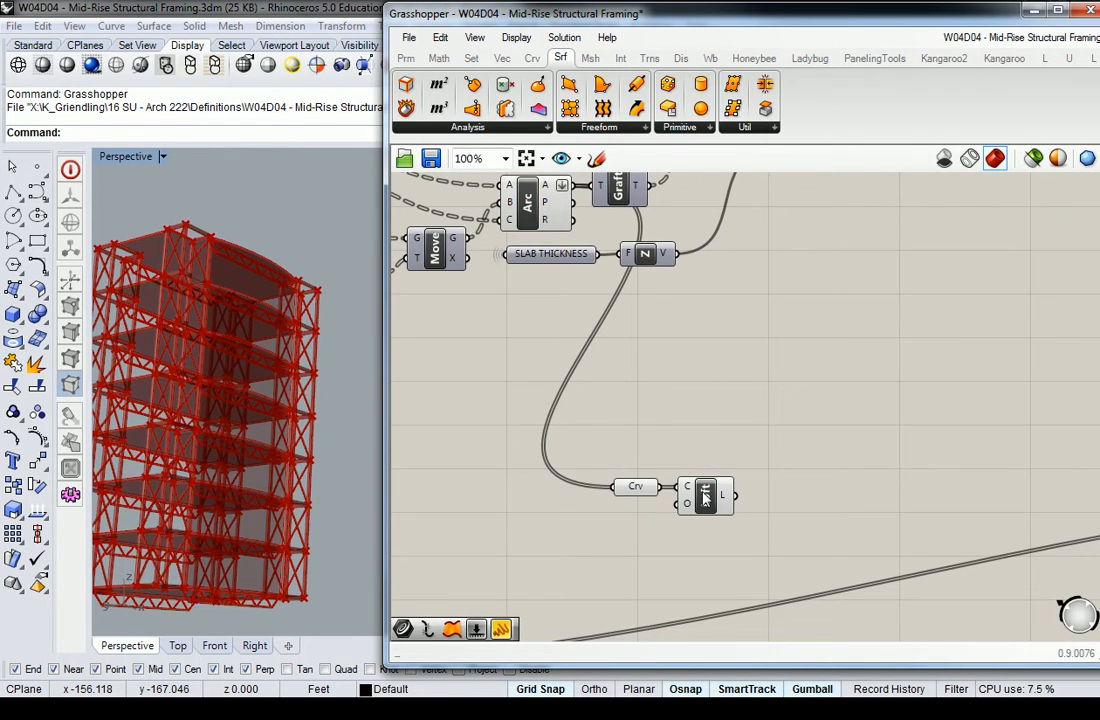
scroll(708, 490, down, 5)
scroll(708, 490, down, 3)
scroll(708, 490, up, 9)
right_click(704, 490)
mouse_move(880, 367)
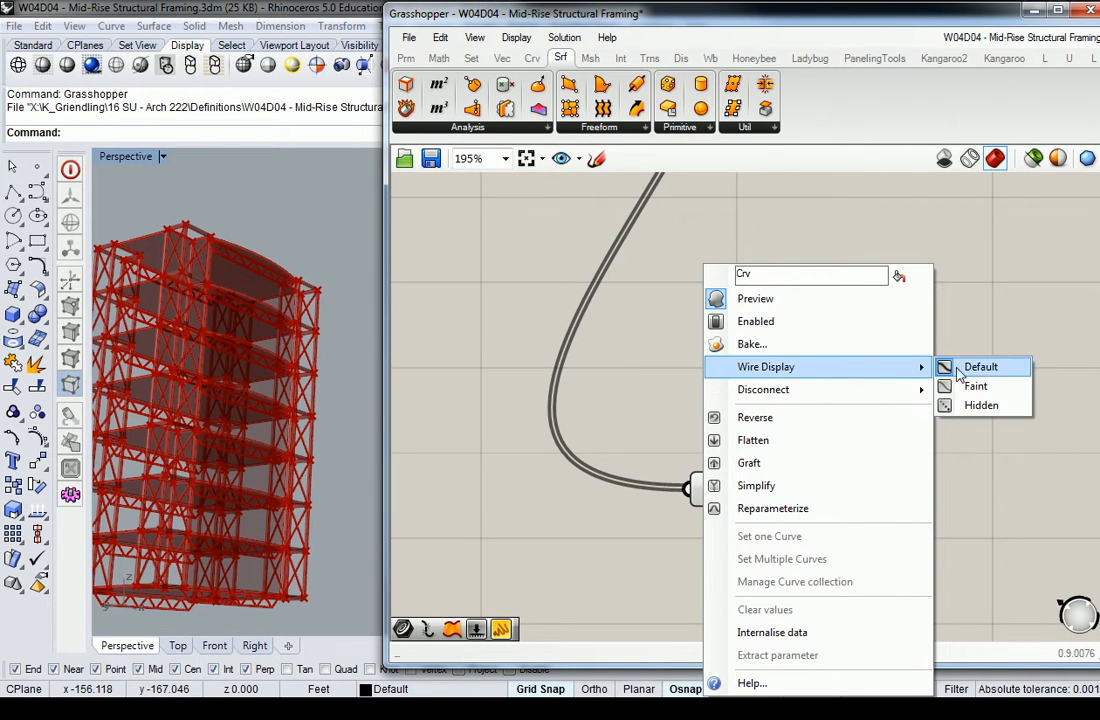
click(975, 406)
Move the Crv and Loft pair to an empty canvas area well below the rest of the definition.
scroll(786, 363, down, 5)
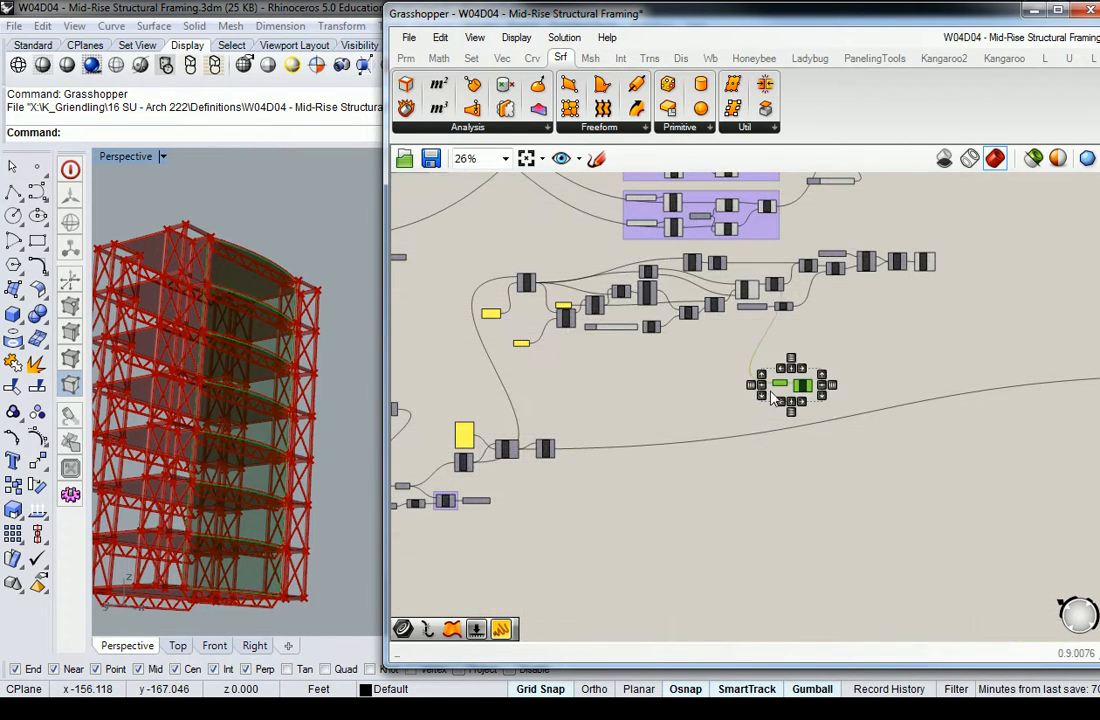
click(788, 385)
scroll(790, 395, down, 2)
drag(790, 390, 541, 607)
right_drag(634, 530, 868, 266)
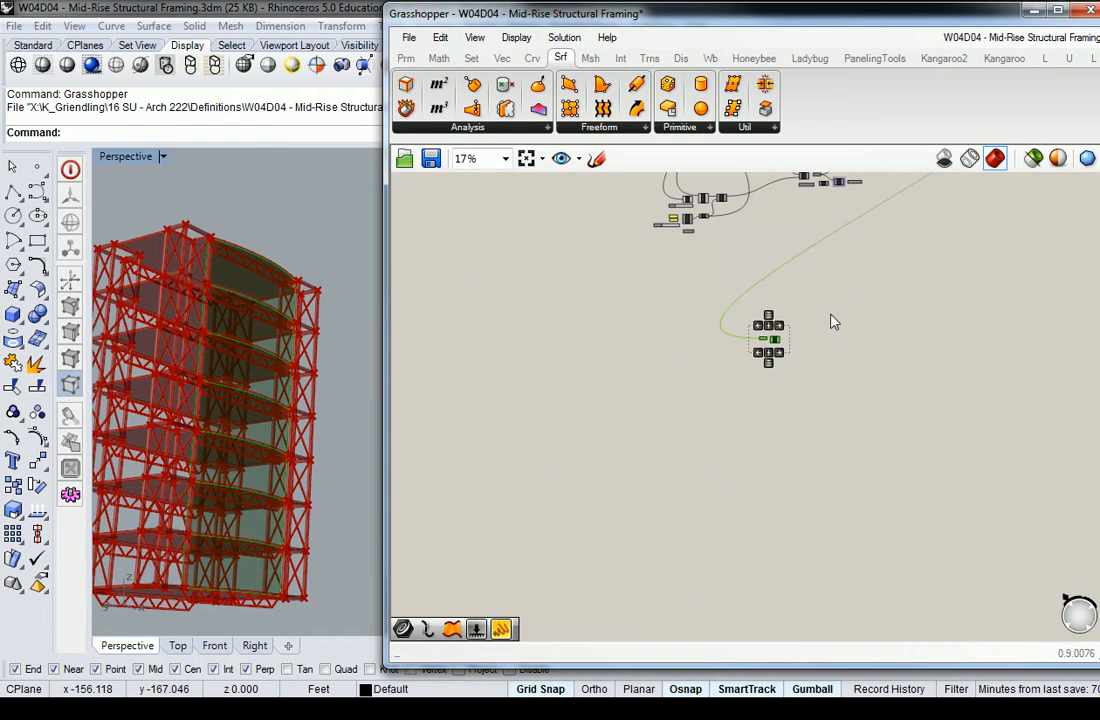
drag(775, 342, 632, 434)
click(560, 442)
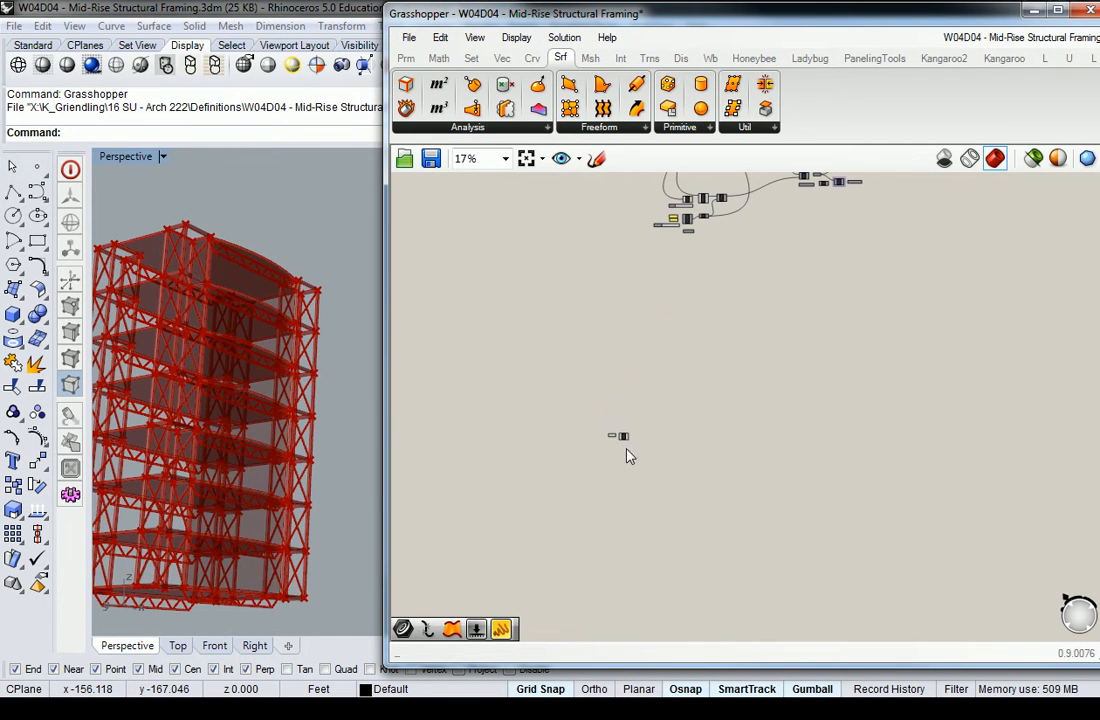
Reposition the Loft component beside the Crv parameter, leaving a small gap between the two.
scroll(620, 438, up, 6)
right_drag(760, 370, 680, 370)
scroll(600, 425, up, 2)
scroll(645, 435, down, 3)
click(648, 437)
drag(598, 412, 621, 425)
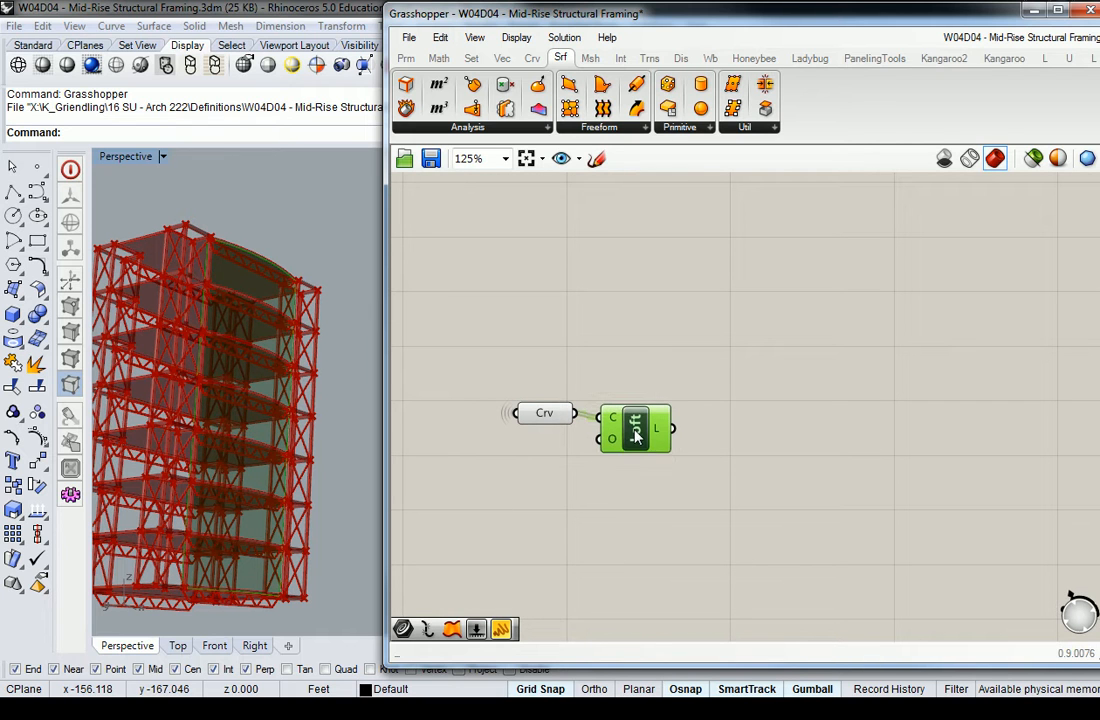
Add a surface Offset component after the Loft and connect the Loft output to its S input.
right_drag(680, 358, 655, 357)
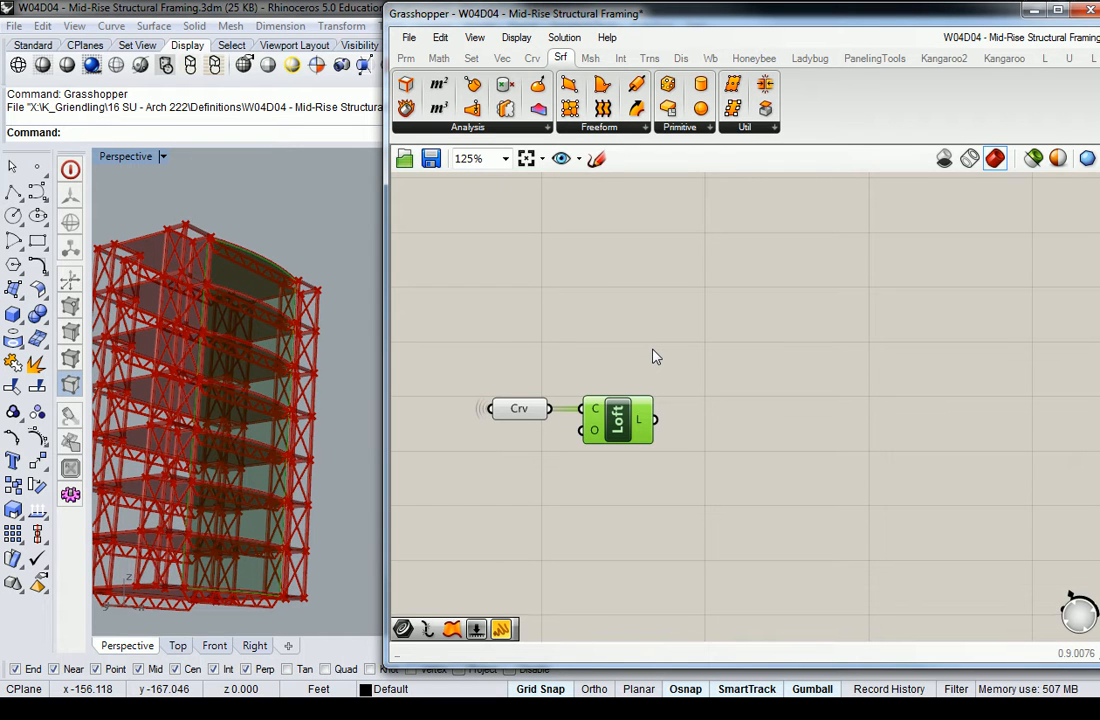
right_drag(365, 260, 260, 369)
scroll(228, 248, up, 10)
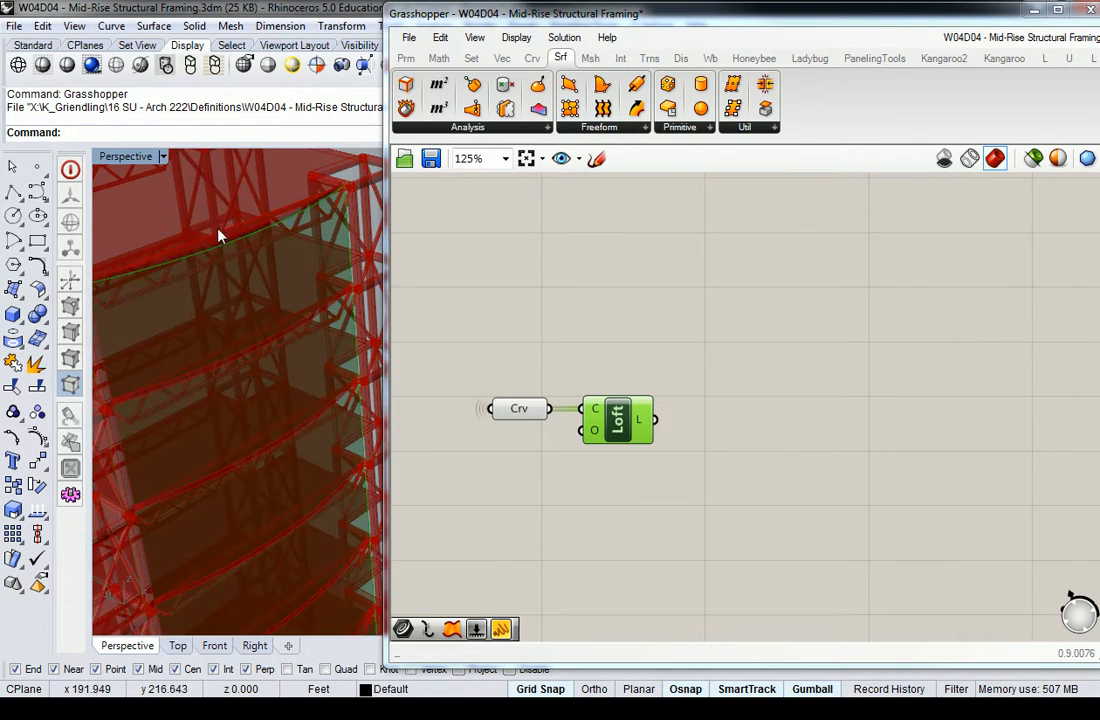
right_drag(130, 272, 190, 290)
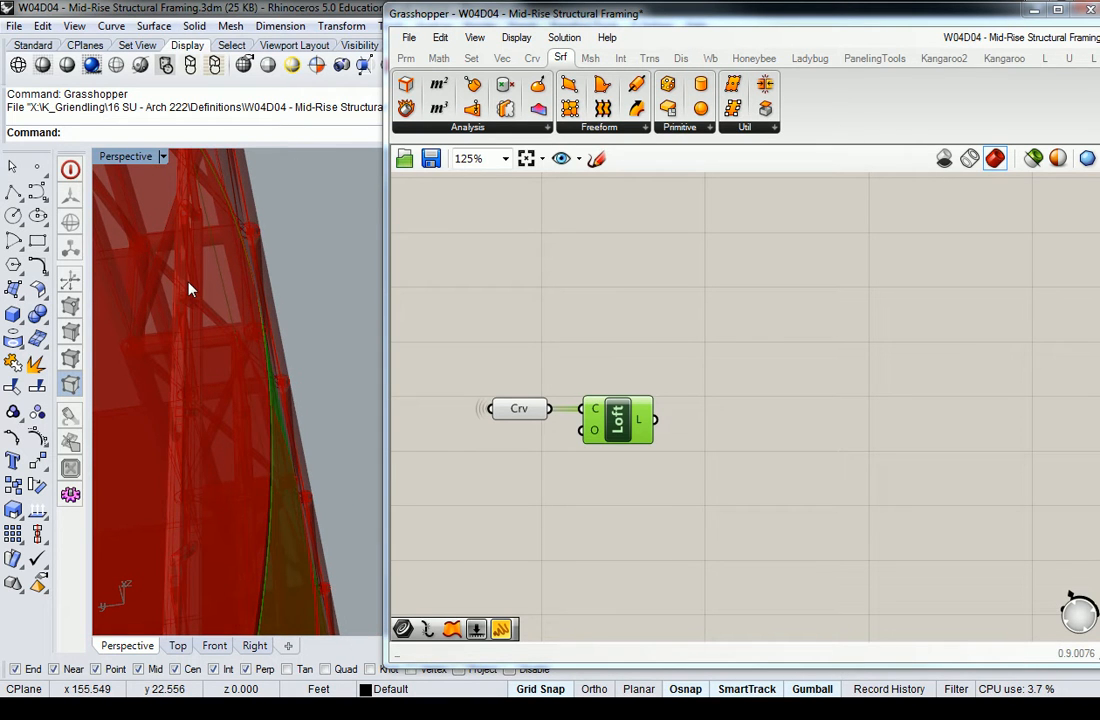
click(611, 346)
right_drag(677, 432, 676, 427)
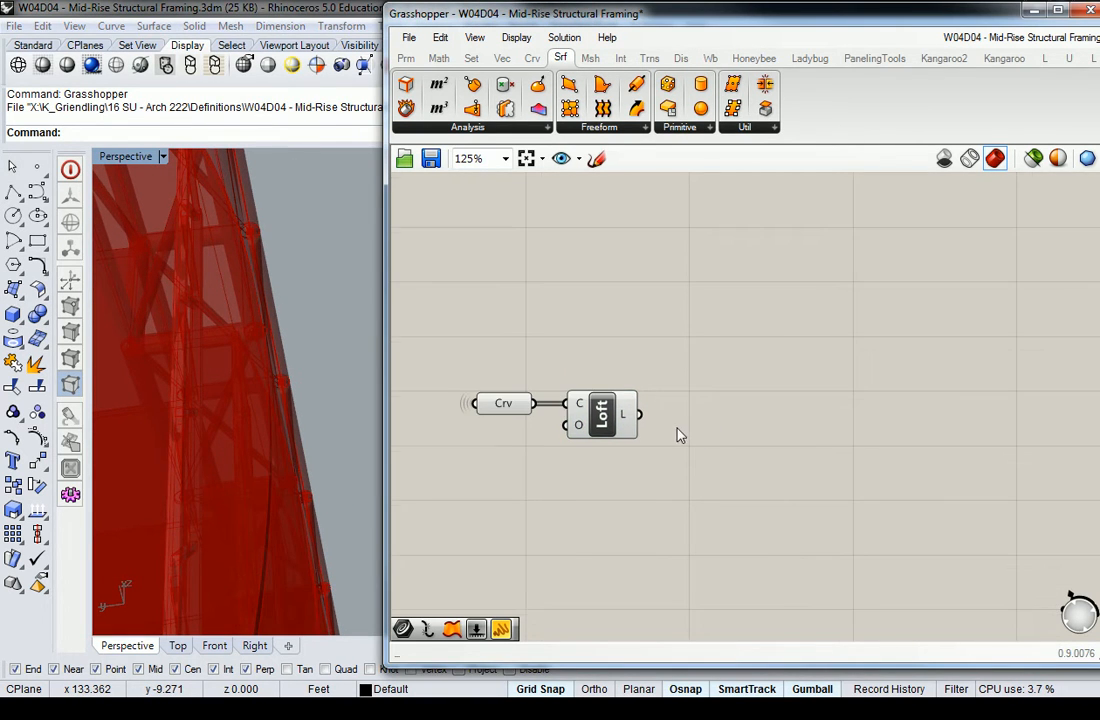
click(745, 127)
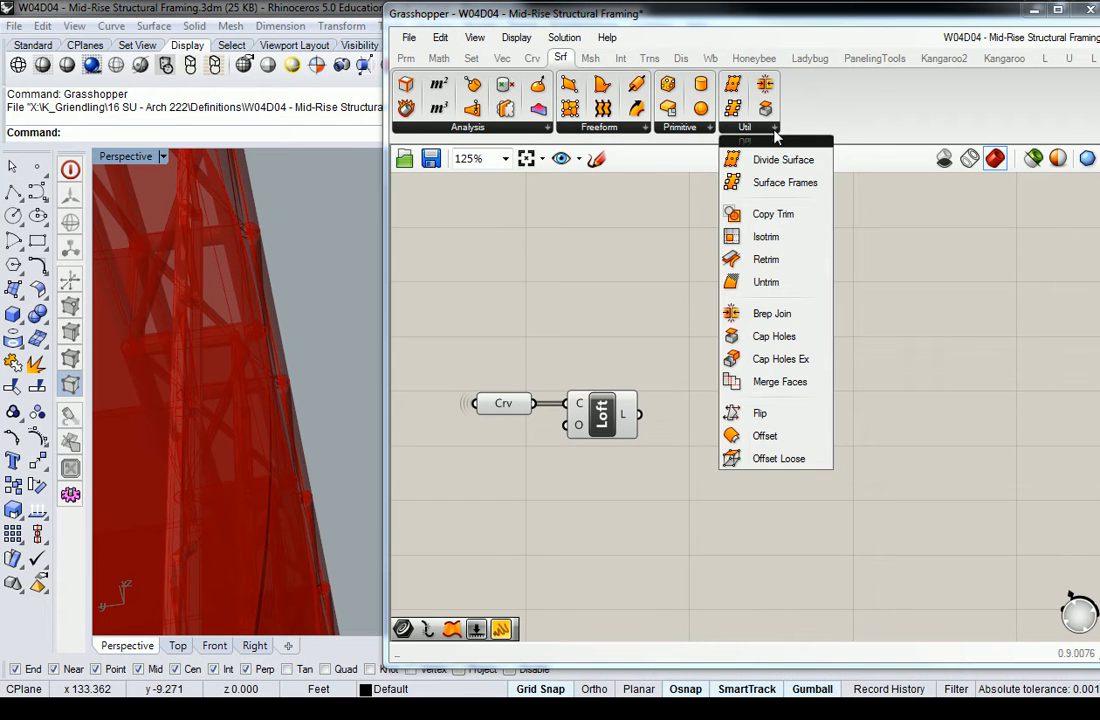
drag(749, 432, 789, 442)
drag(639, 414, 750, 440)
click(697, 449)
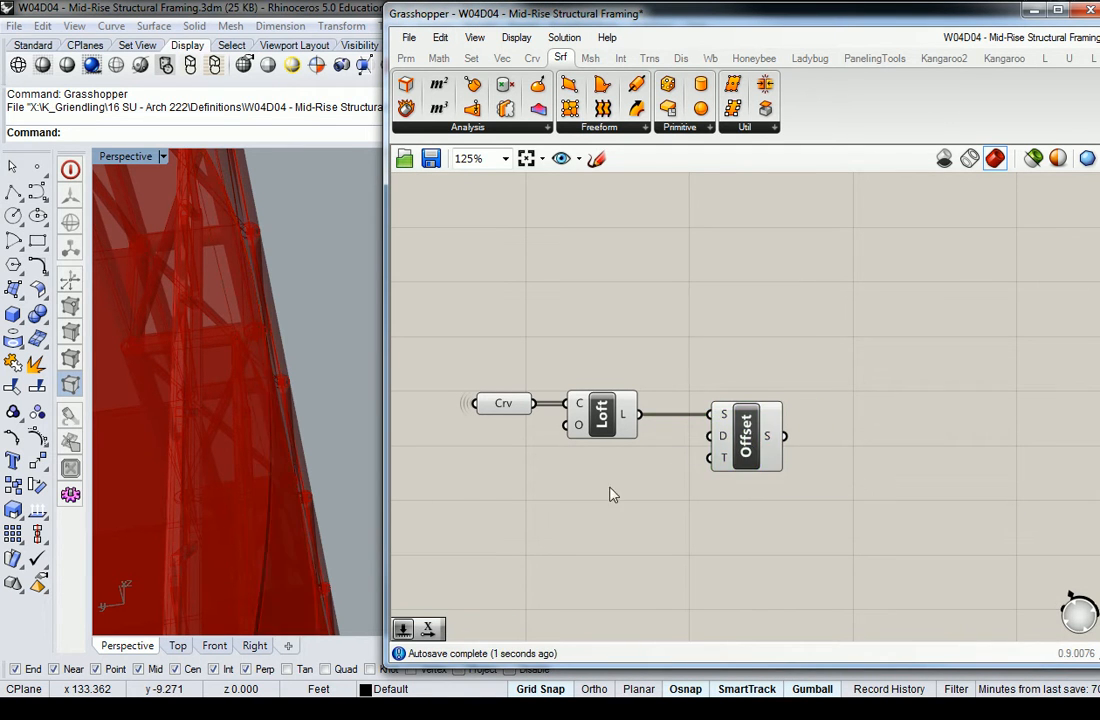
Create a number slider from -10 to 10 with two decimals and connect it to the Offset's D input.
right_drag(697, 449, 730, 373)
right_drag(184, 493, 142, 464)
scroll(142, 464, down, 3)
shift+right_drag(223, 455, 363, 373)
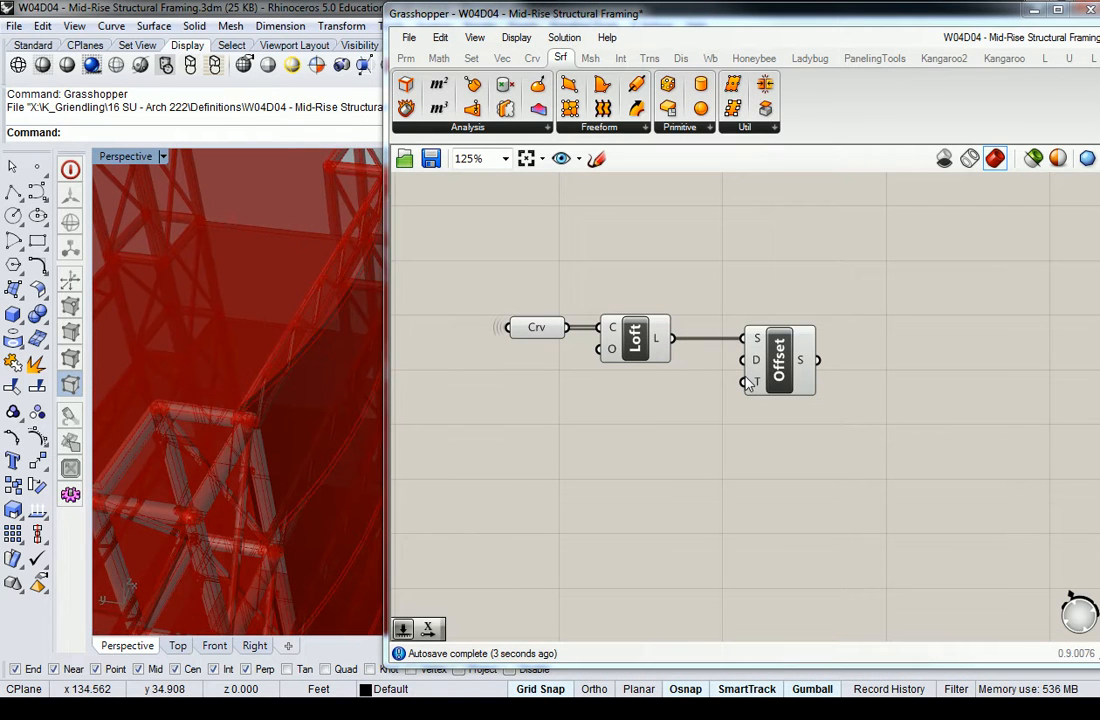
double_click(597, 413)
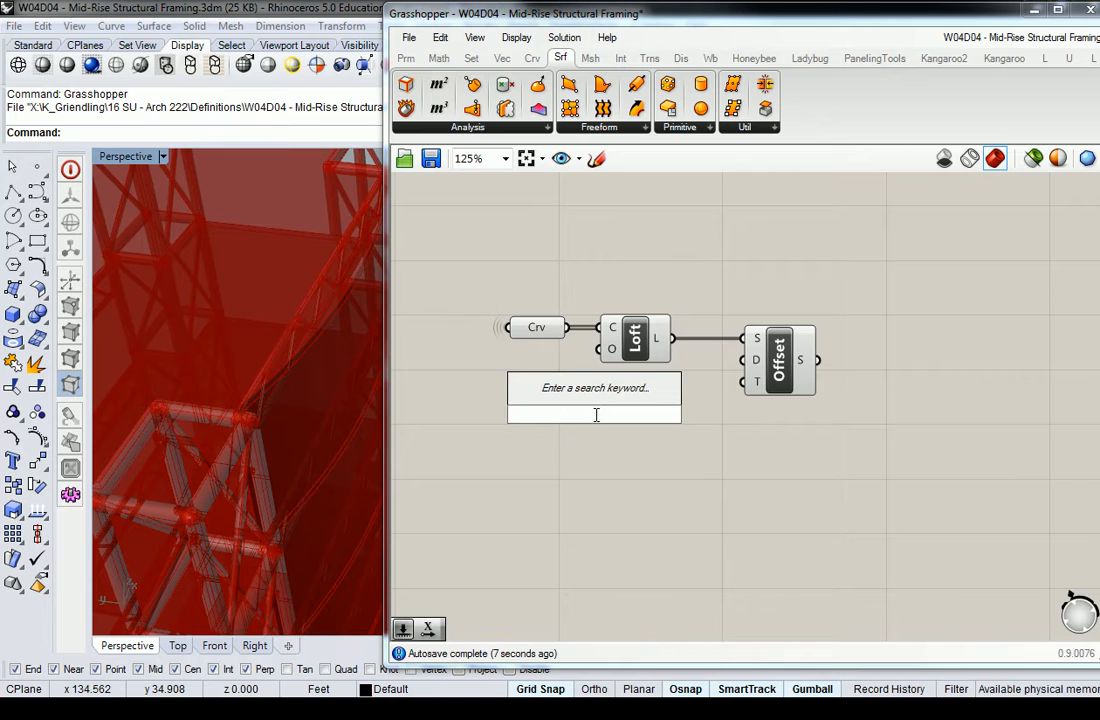
text(-10<)
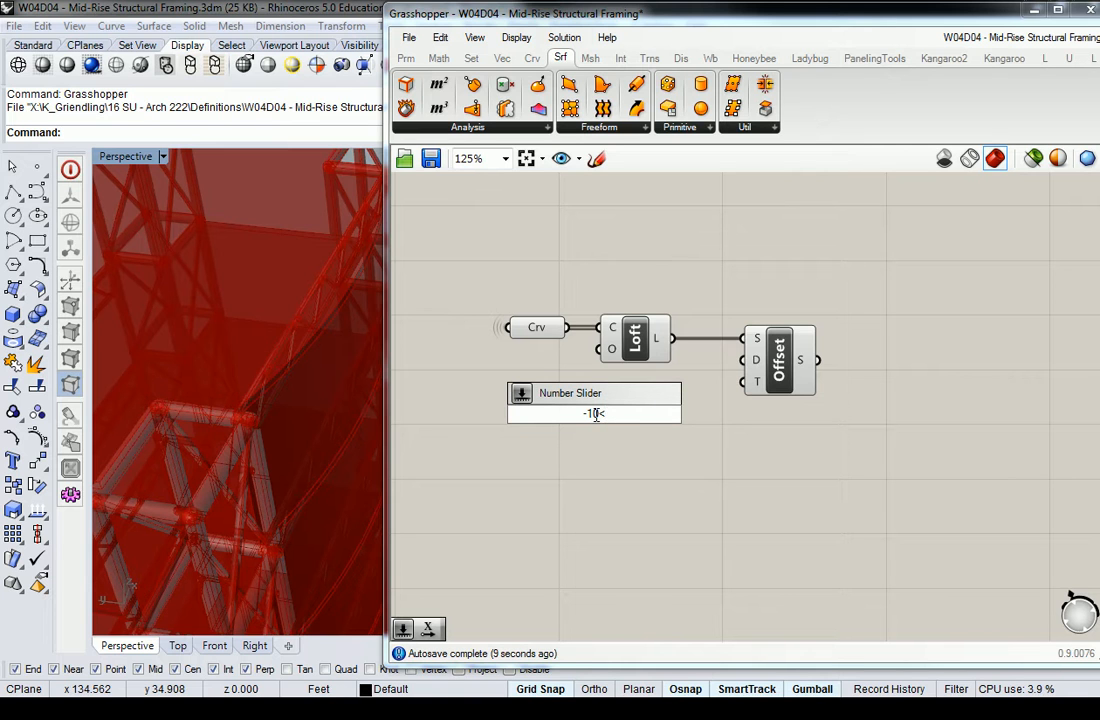
text(0.00<10)
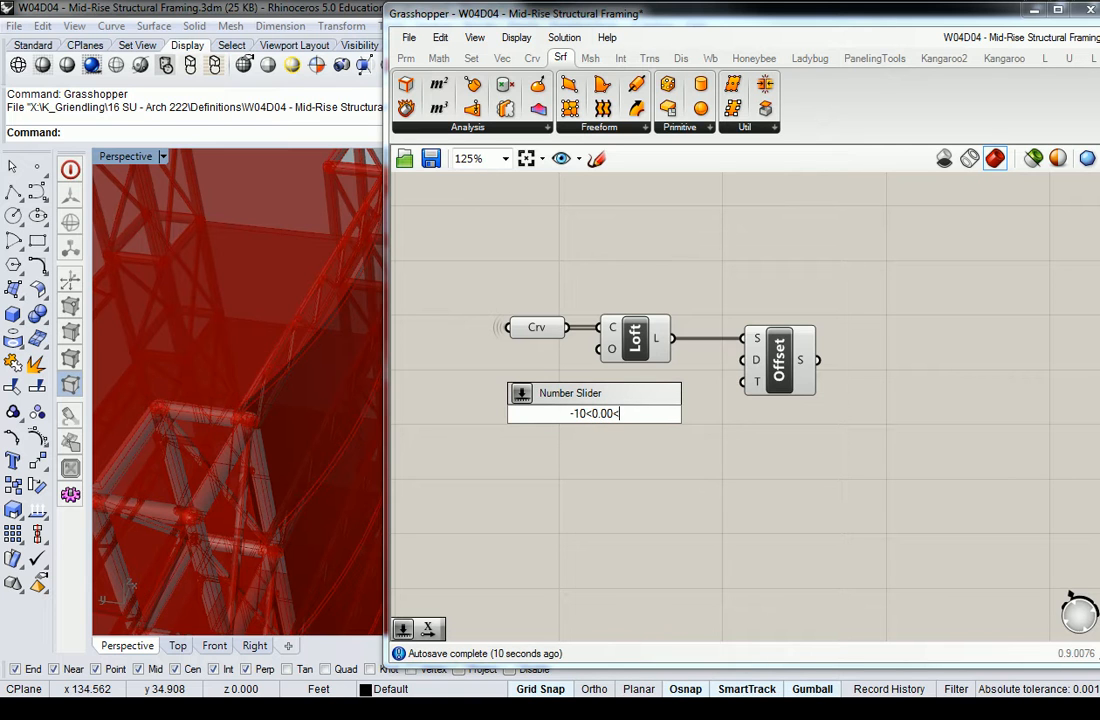
key(Return)
drag(682, 414, 742, 362)
Set the Distance slider to -0.64, comparing the offset surface with the framing in the Perspective viewport.
mouse_move(605, 414)
mouse_down()
mouse_move(614, 416)
mouse_move(596, 414)
mouse_move(604, 420)
mouse_up()
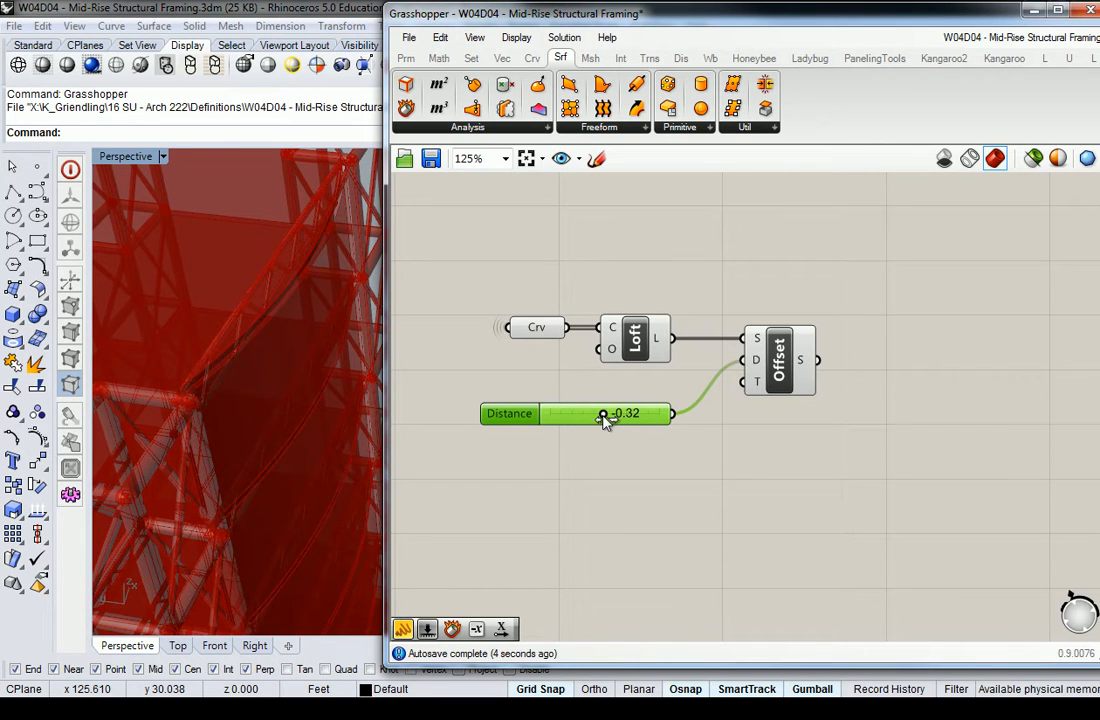
right_drag(334, 380, 276, 296)
scroll(254, 306, up, 1)
scroll(199, 260, up, 1)
right_drag(199, 260, 270, 373)
click(785, 372)
drag(604, 414, 601, 414)
Turn off the preview of the Crv parameter and the Loft component feeding the Offset.
right_drag(290, 444, 265, 325)
click(676, 277)
drag(679, 280, 500, 370)
middle_click(530, 327)
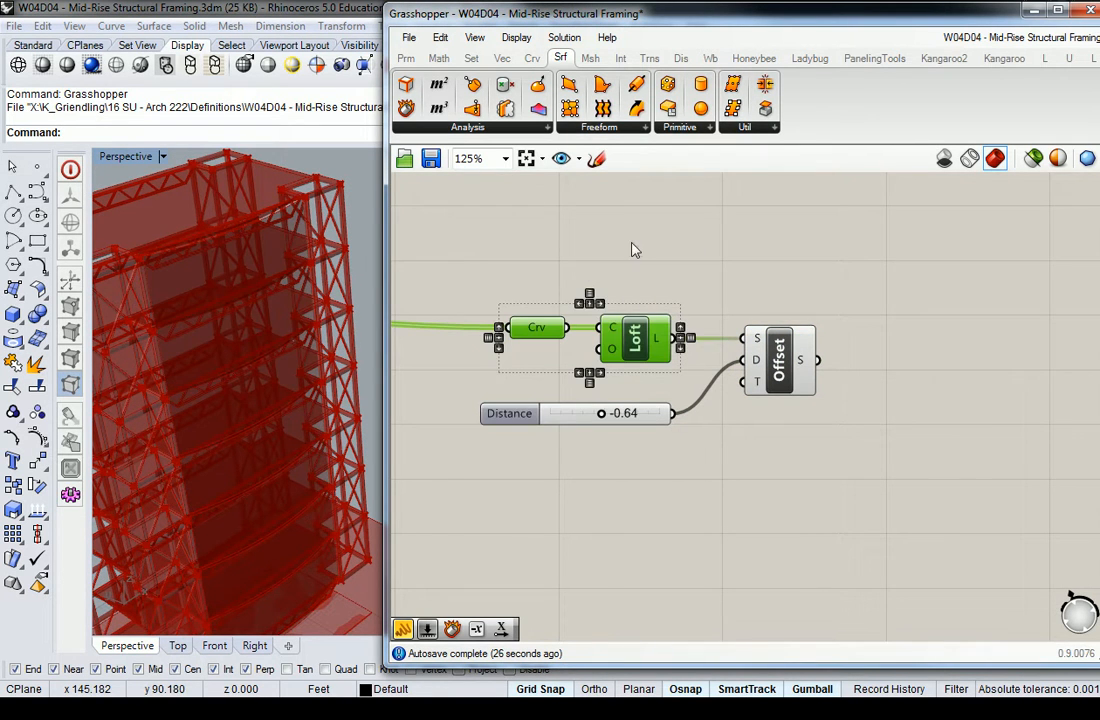
Turn off the preview of the Arc and Graft components in the slab definition.
scroll(620, 250, down, 8)
right_drag(640, 250, 735, 375)
scroll(735, 375, up, 5)
middle_click(733, 375)
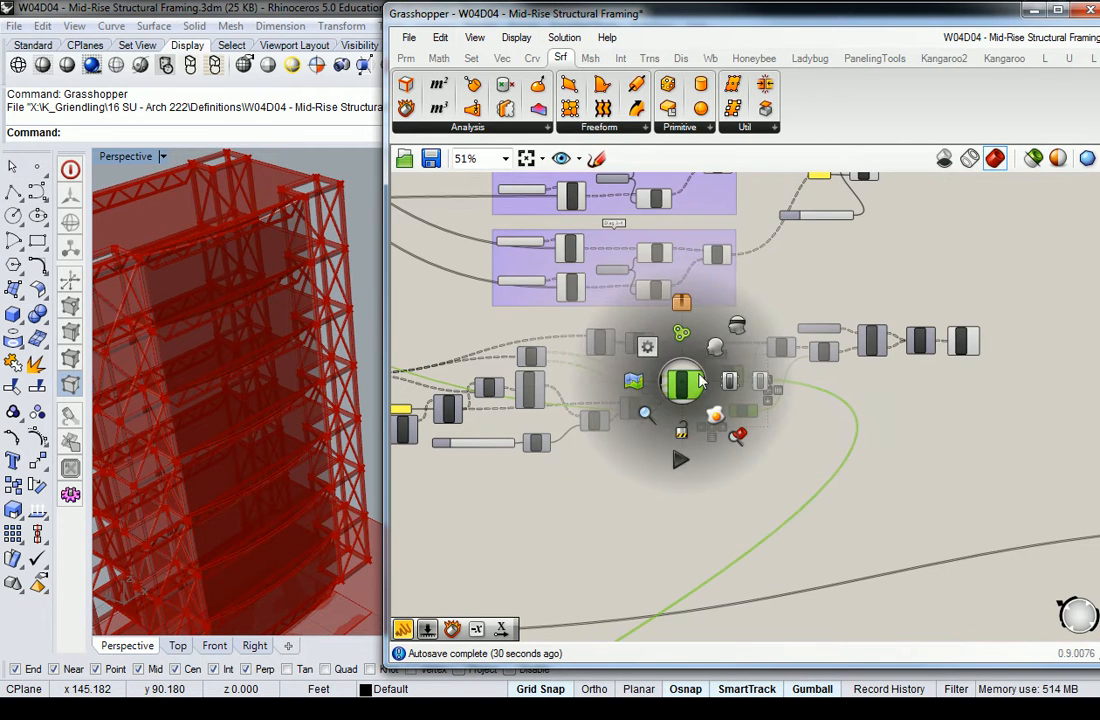
click(694, 244)
Add an Isotrim (SubSrf) component after the Offset component.
scroll(678, 256, down, 3)
scroll(858, 470, down, 3)
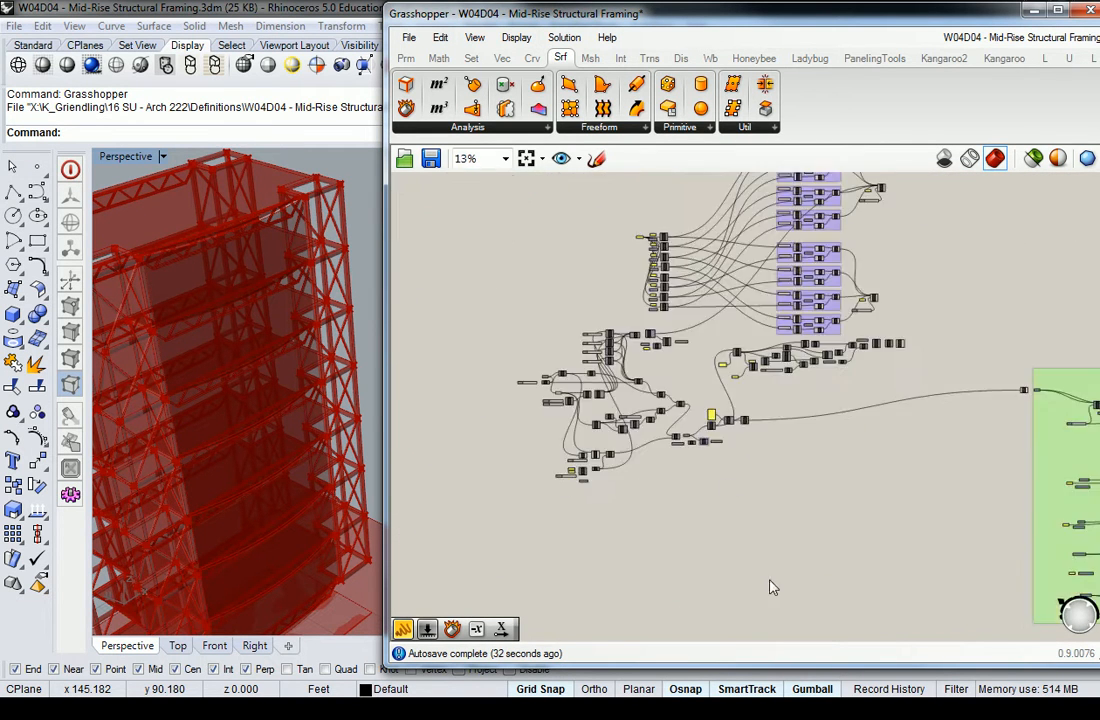
scroll(590, 470, up, 12)
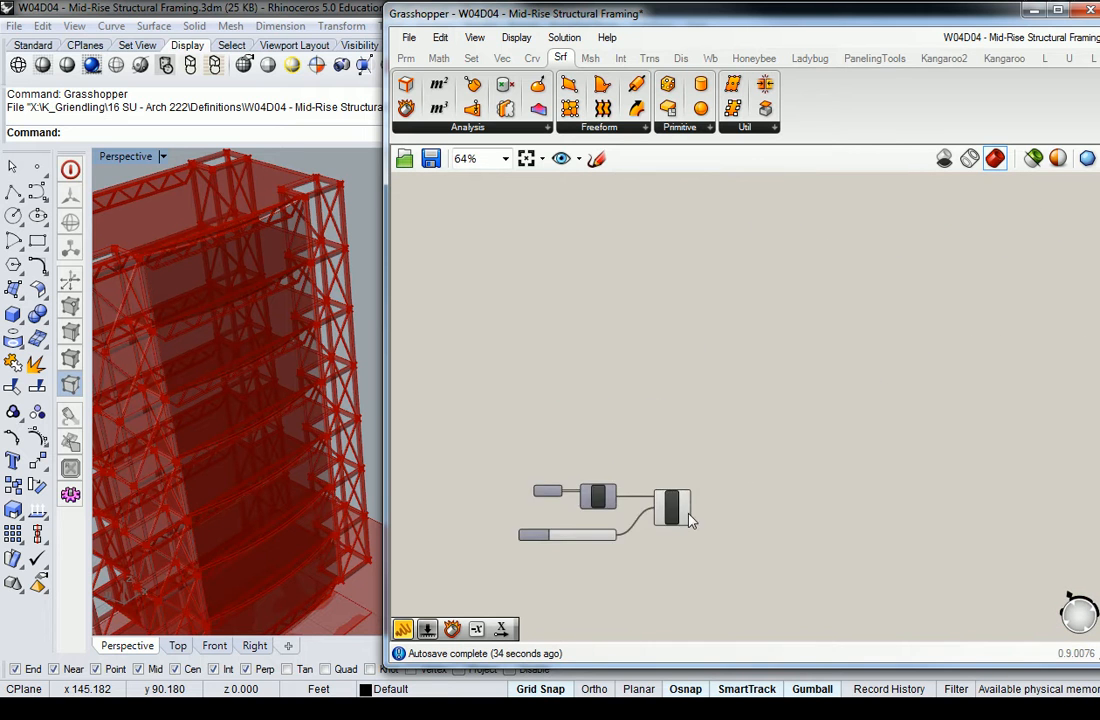
right_drag(808, 509, 720, 284)
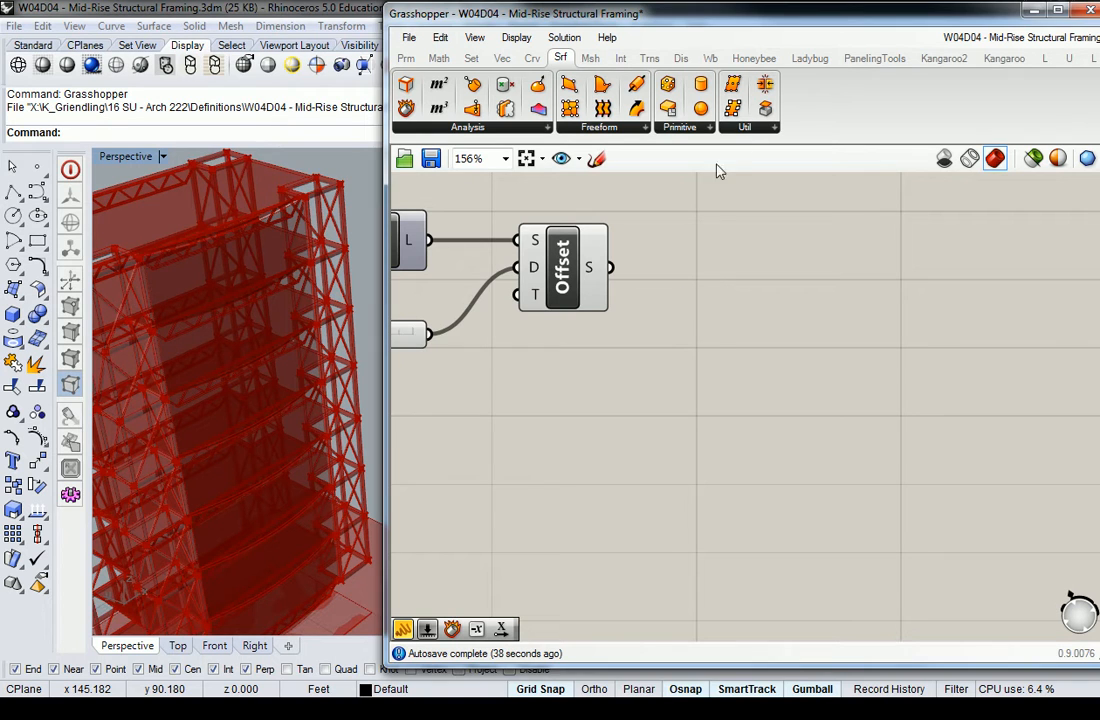
click(744, 127)
click(755, 233)
click(790, 296)
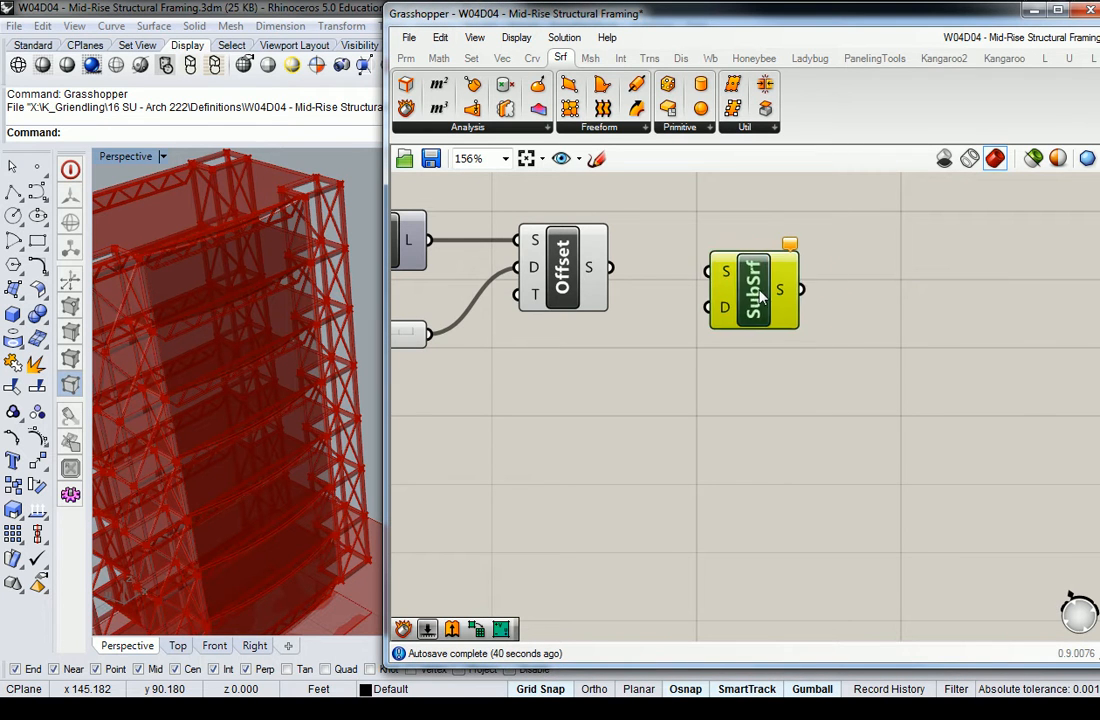
Add a Divide Domain² component between the Offset and SubSrf components, slightly below them.
click(440, 59)
click(418, 127)
click(458, 481)
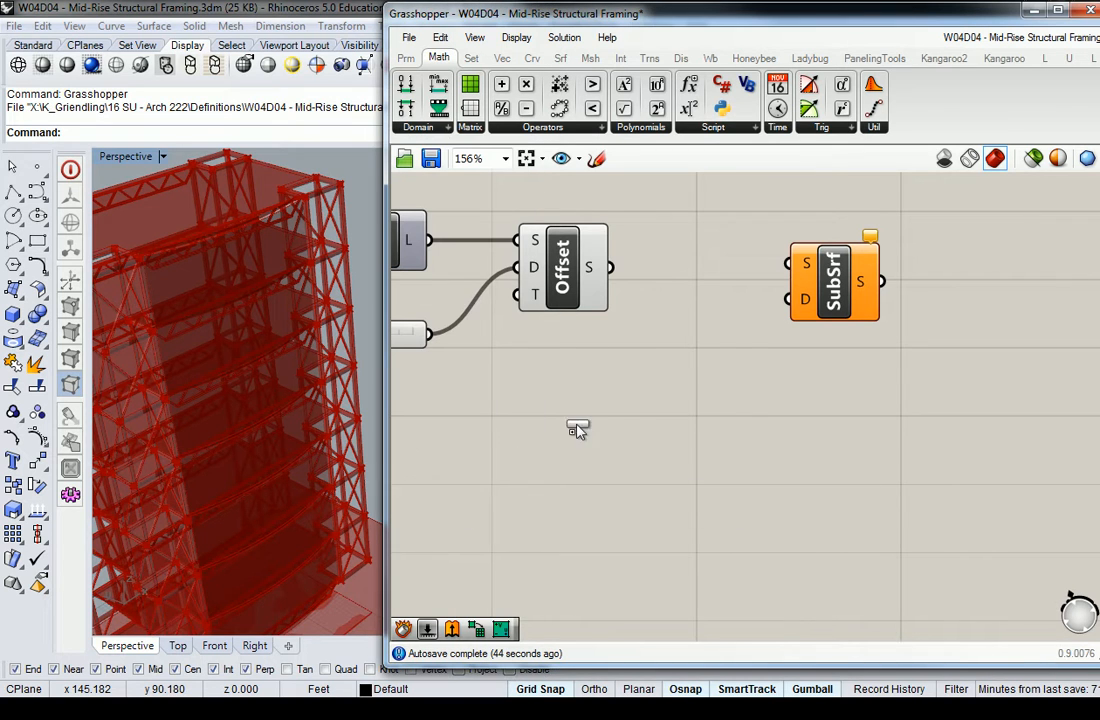
click(695, 400)
Connect the Offset output to Divide's I and SubSrf's S inputs, and the Divide output to SubSrf's D input.
drag(610, 268, 648, 375)
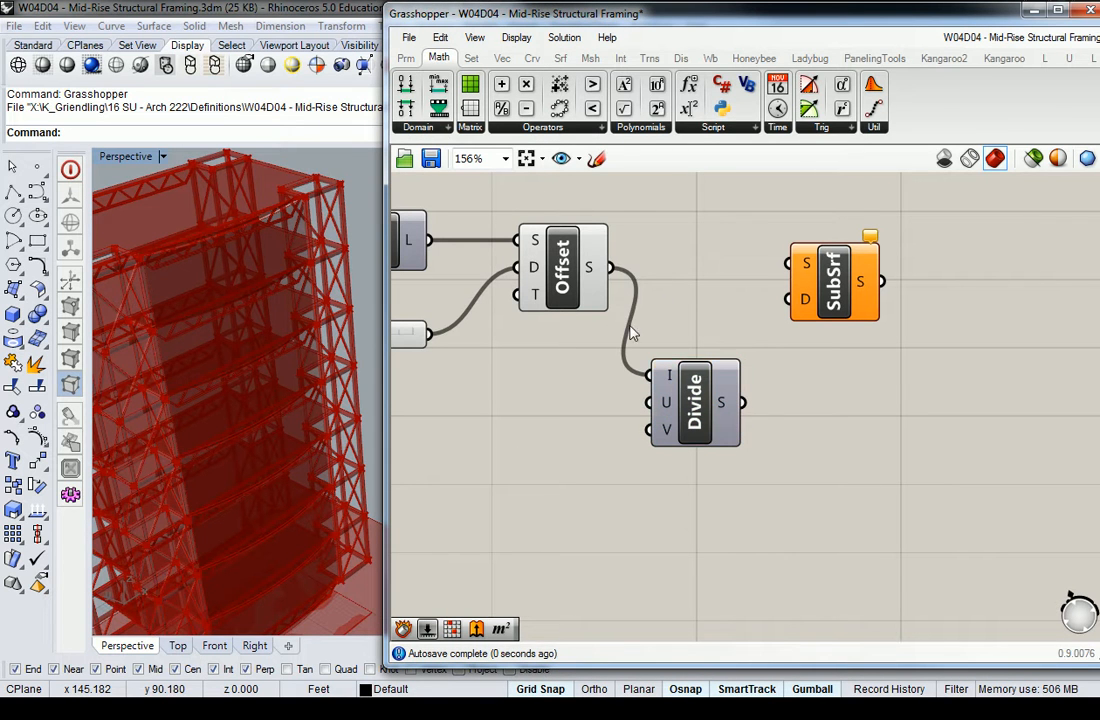
drag(610, 268, 785, 265)
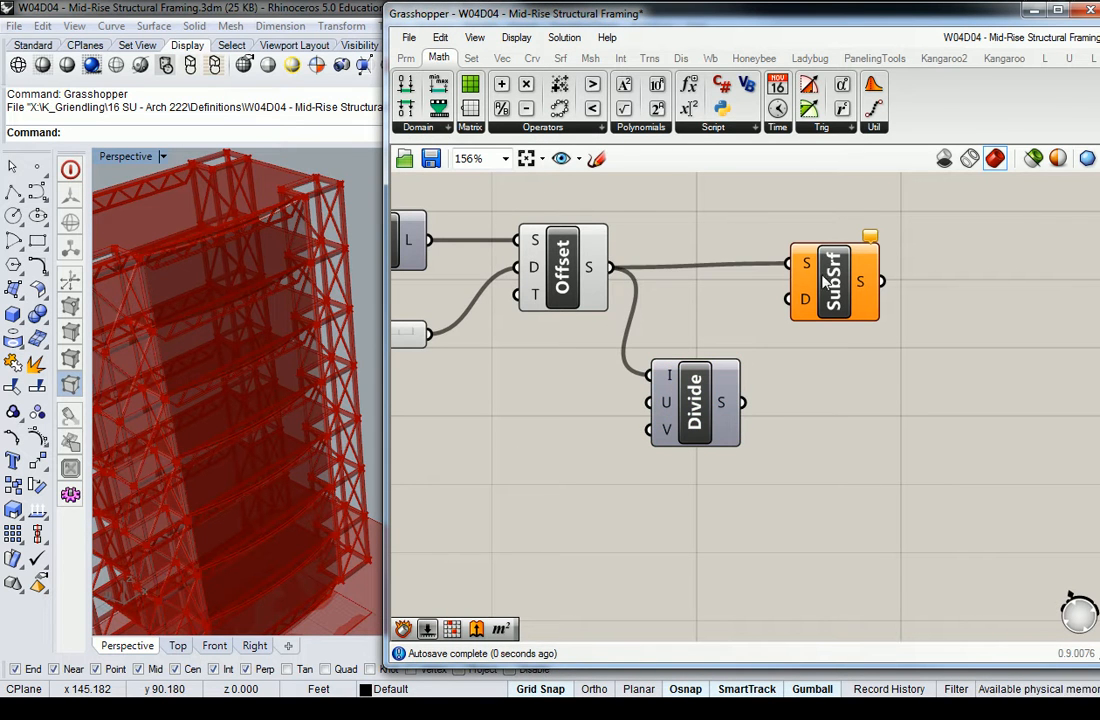
drag(740, 403, 790, 298)
right_drag(640, 415, 750, 358)
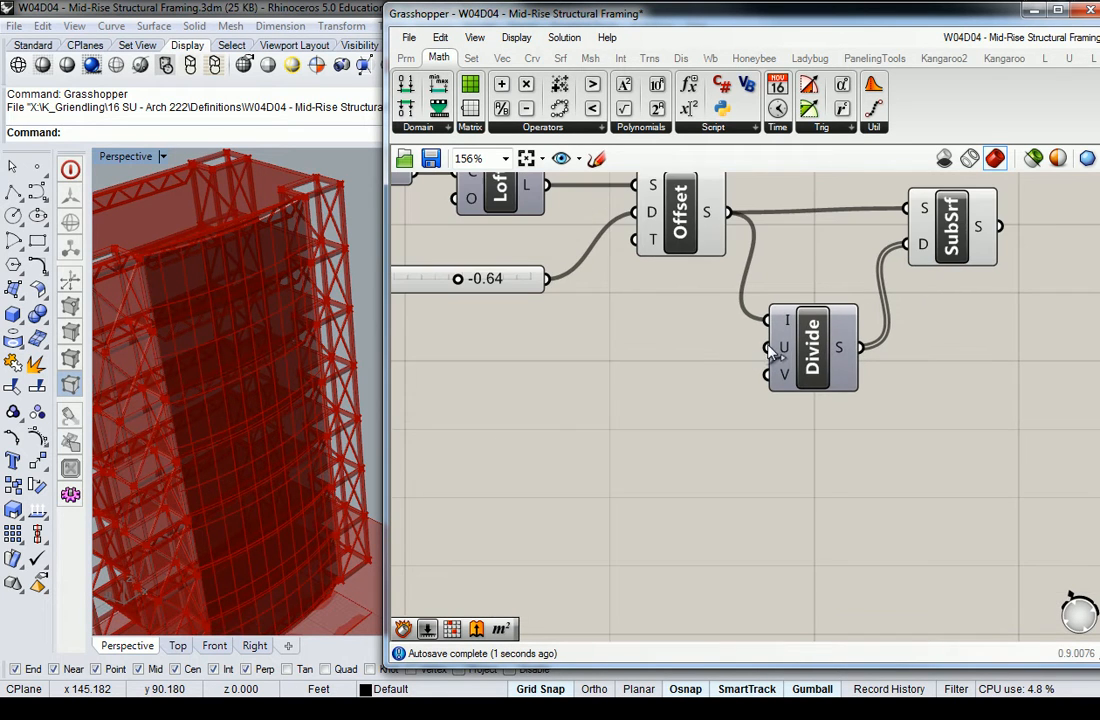
Examine the subdivided offset surface on the tower's curved side in the Perspective viewport.
right_drag(295, 415, 266, 355)
scroll(749, 346, down, 2)
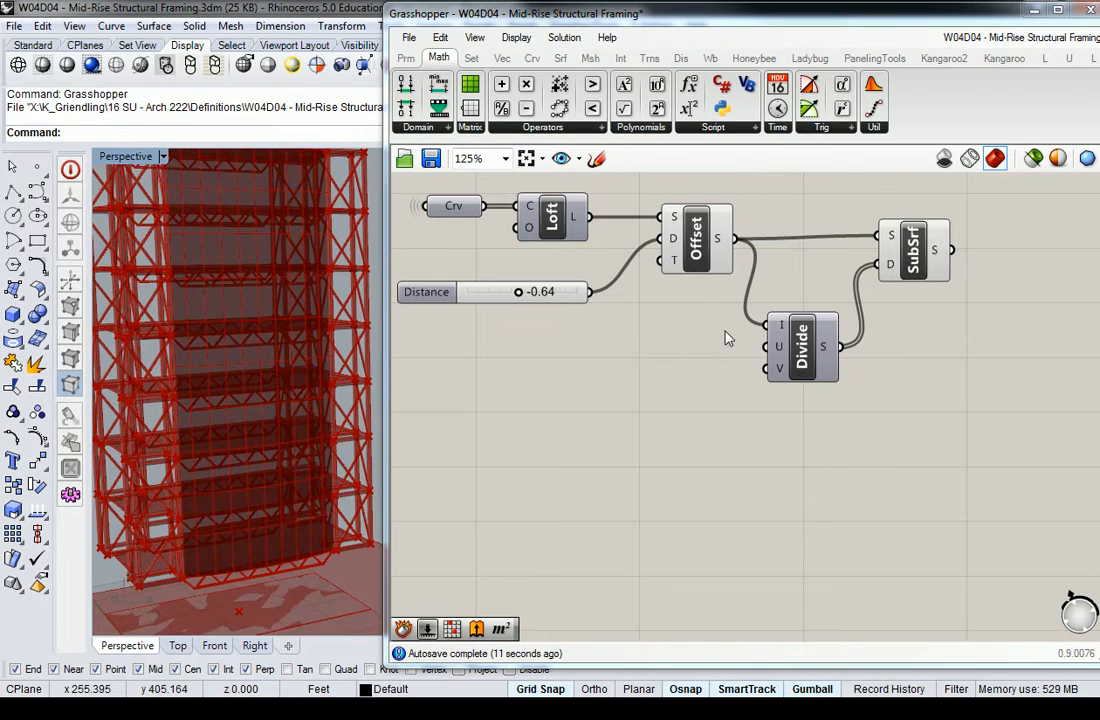
scroll(263, 373, up, 2)
scroll(214, 287, up, 3)
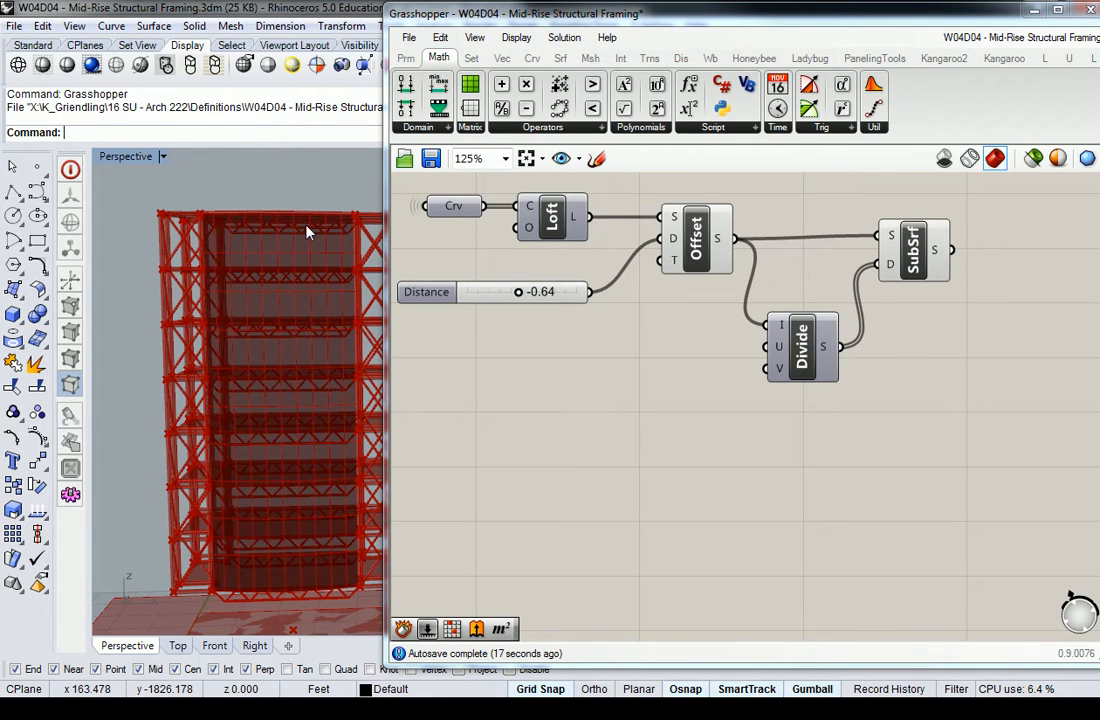
Examine the subdivided SubSrf panels on the tower's facade from several angles in the Perspective viewport.
scroll(253, 253, up, 1)
click(916, 256)
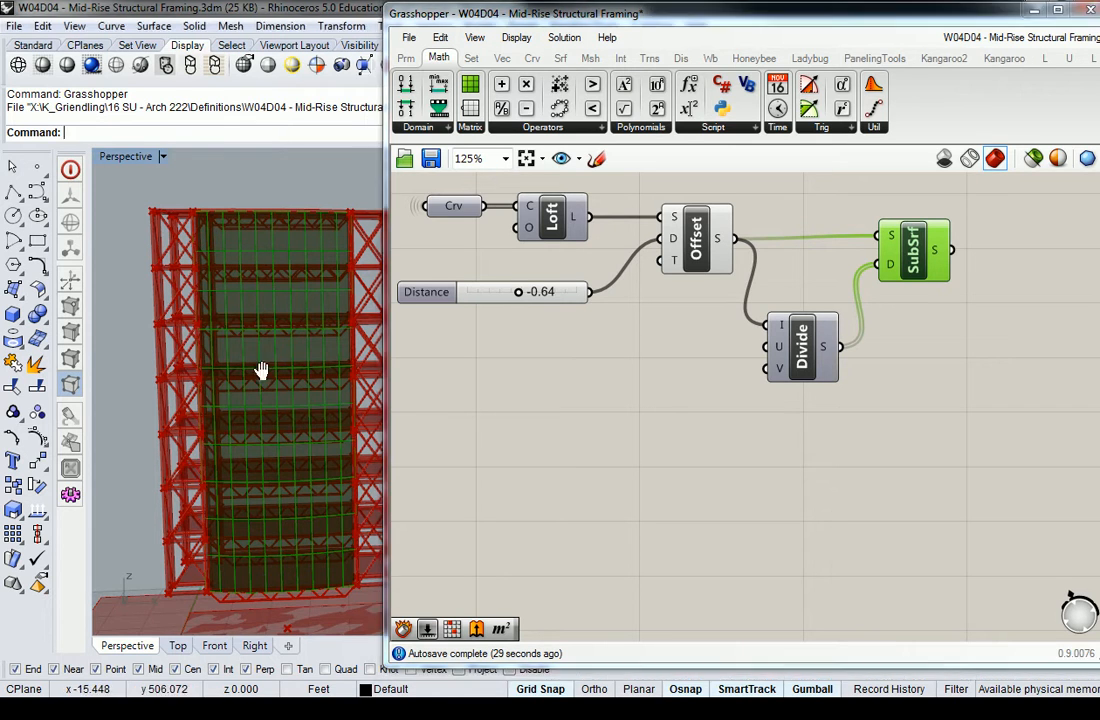
scroll(265, 388, down, 3)
scroll(287, 525, up, 5)
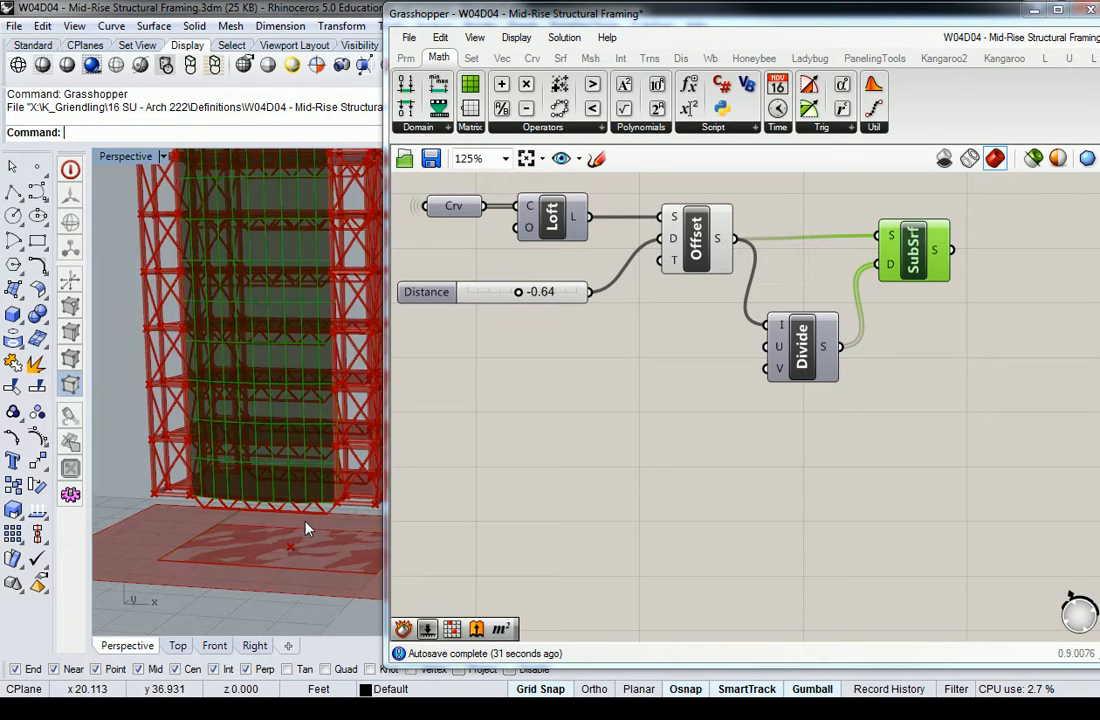
right_drag(292, 538, 265, 545)
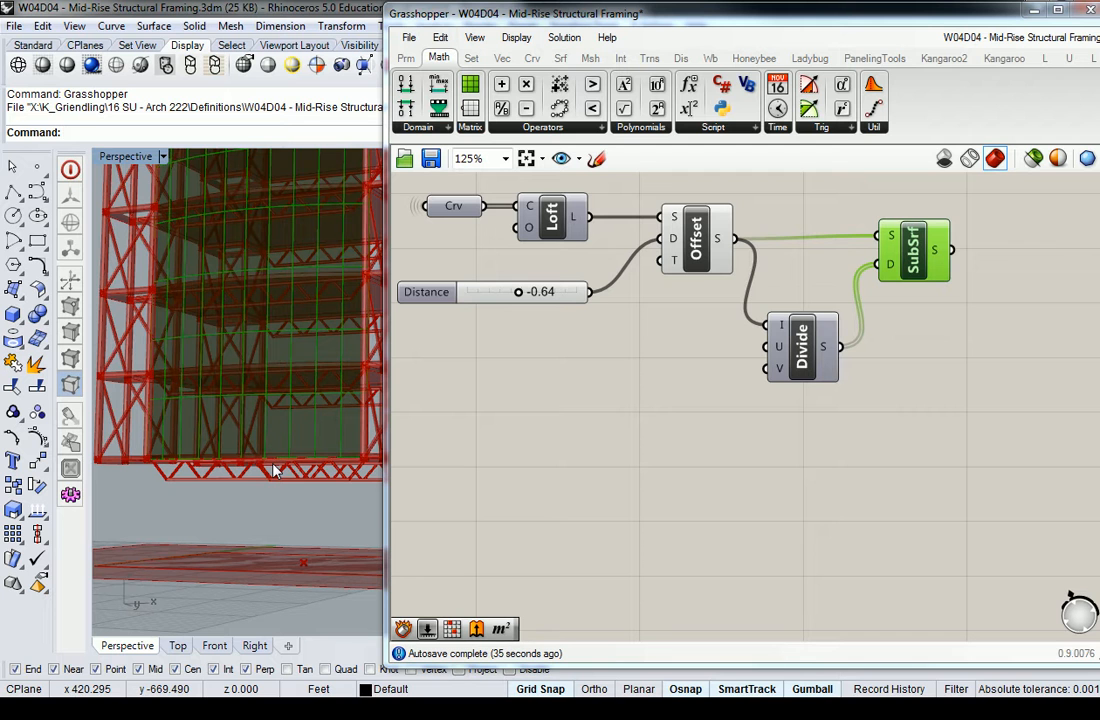
scroll(277, 472, down, 5)
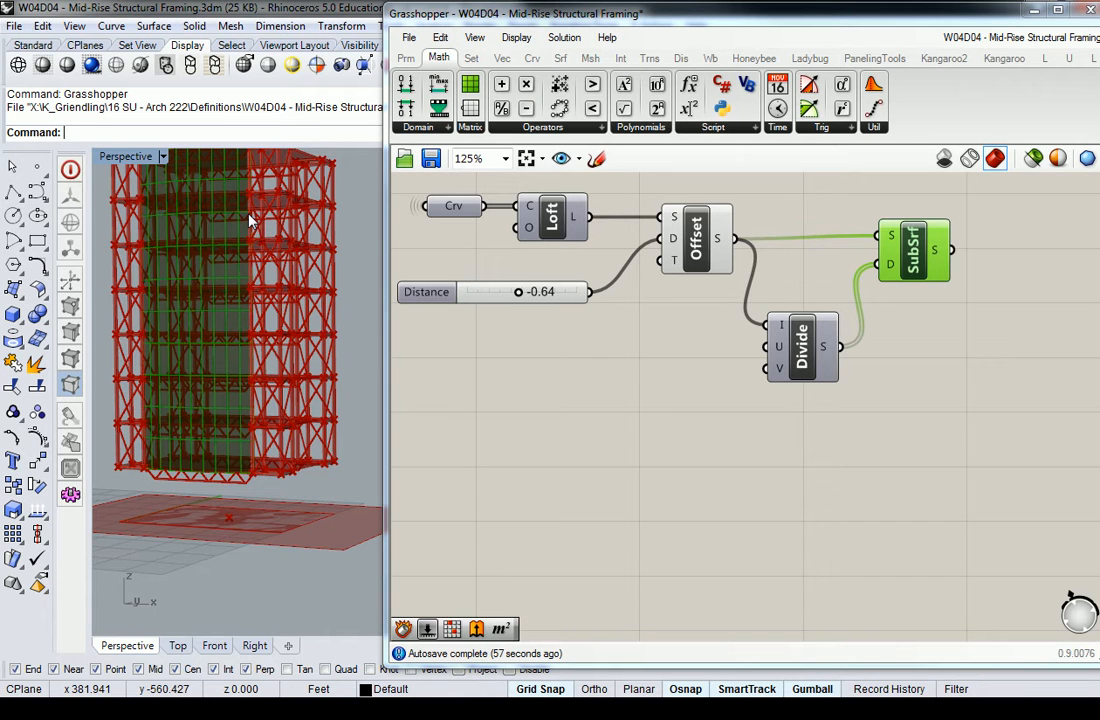
right_drag(606, 361, 628, 432)
shift+right_drag(224, 330, 266, 380)
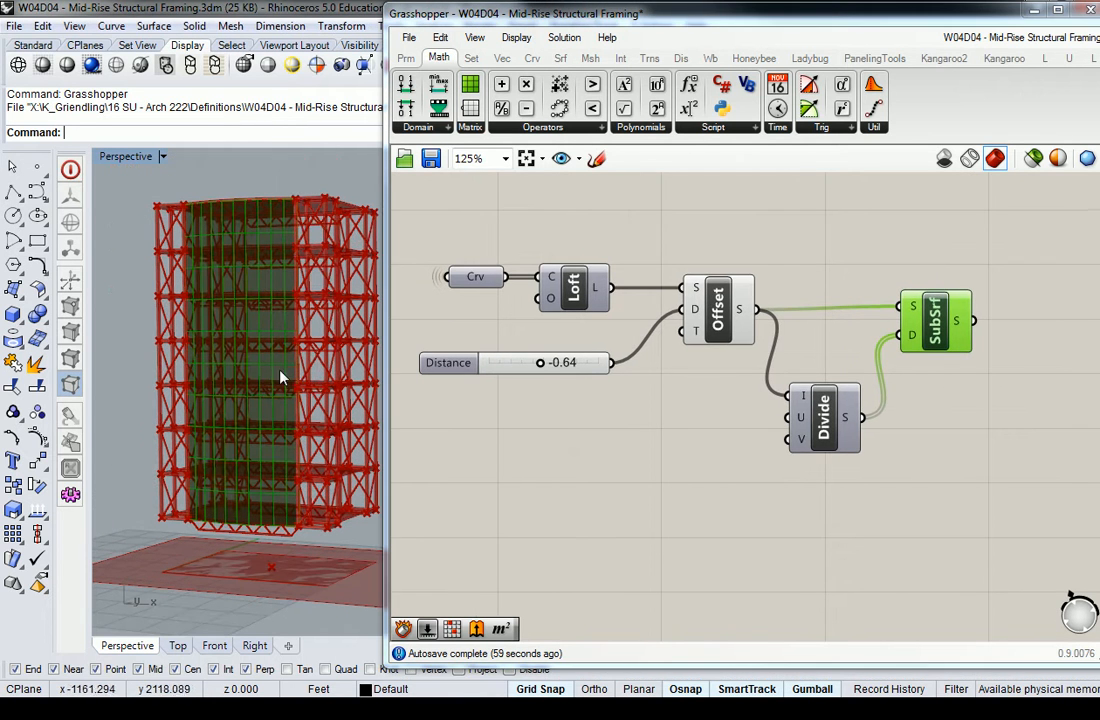
right_drag(465, 352, 587, 364)
click(645, 351)
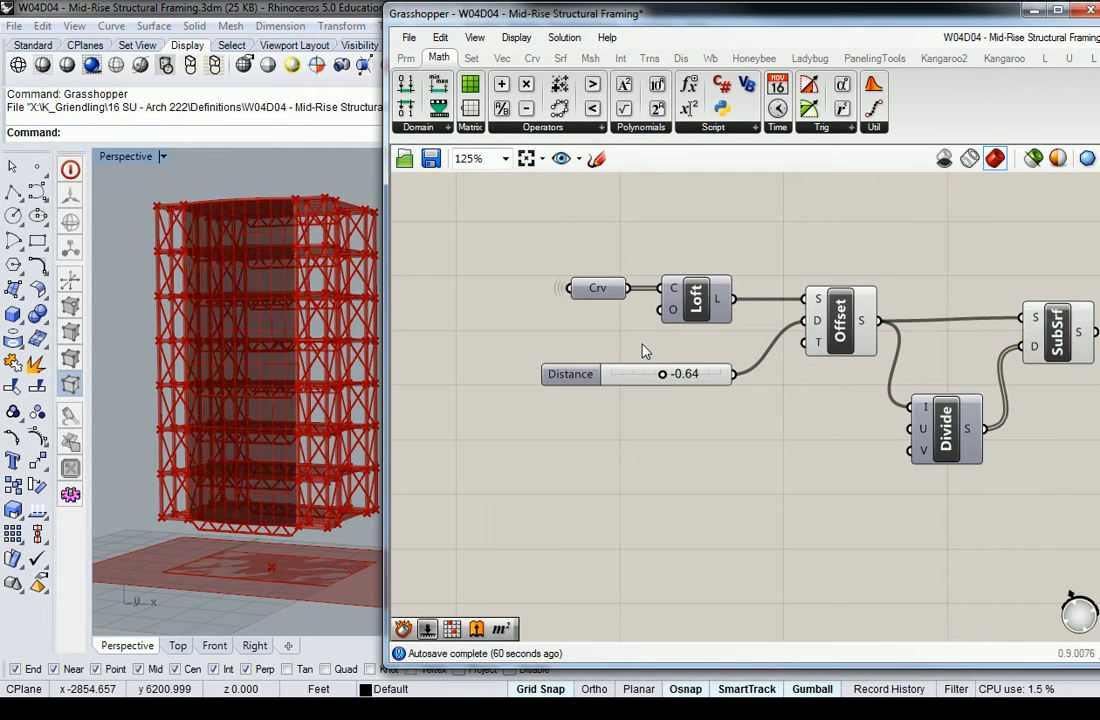
Move the SubSrf component up slightly so its S input lines up with the Offset output.
right_drag(991, 478, 856, 459)
click(930, 328)
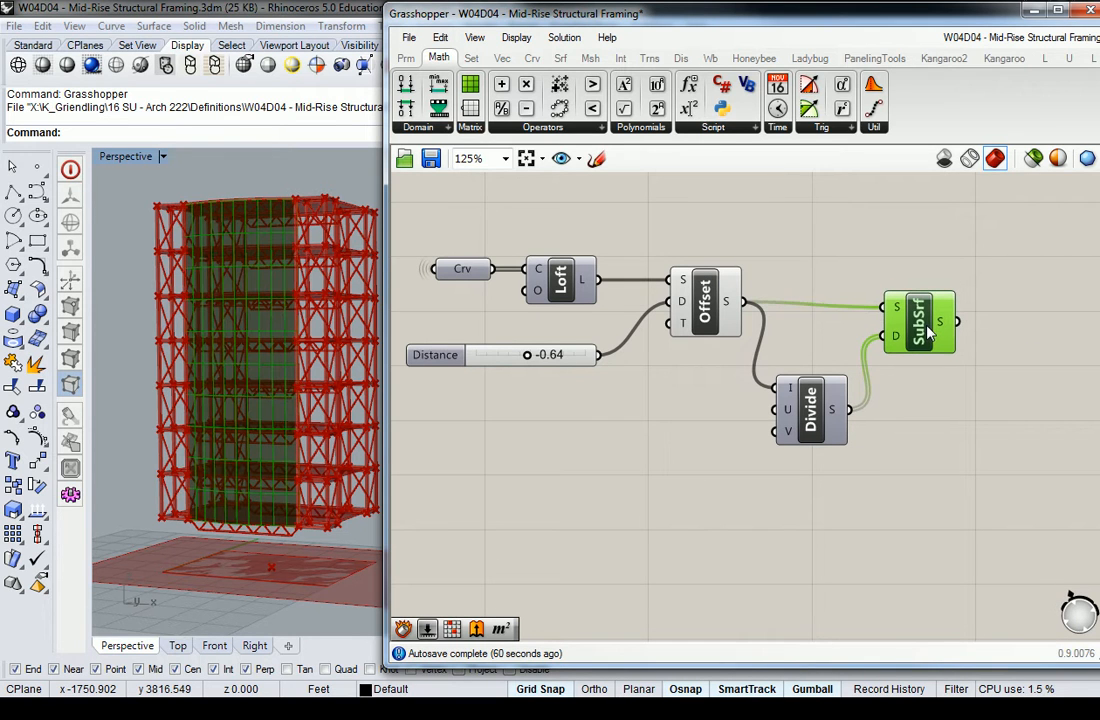
drag(929, 333, 926, 327)
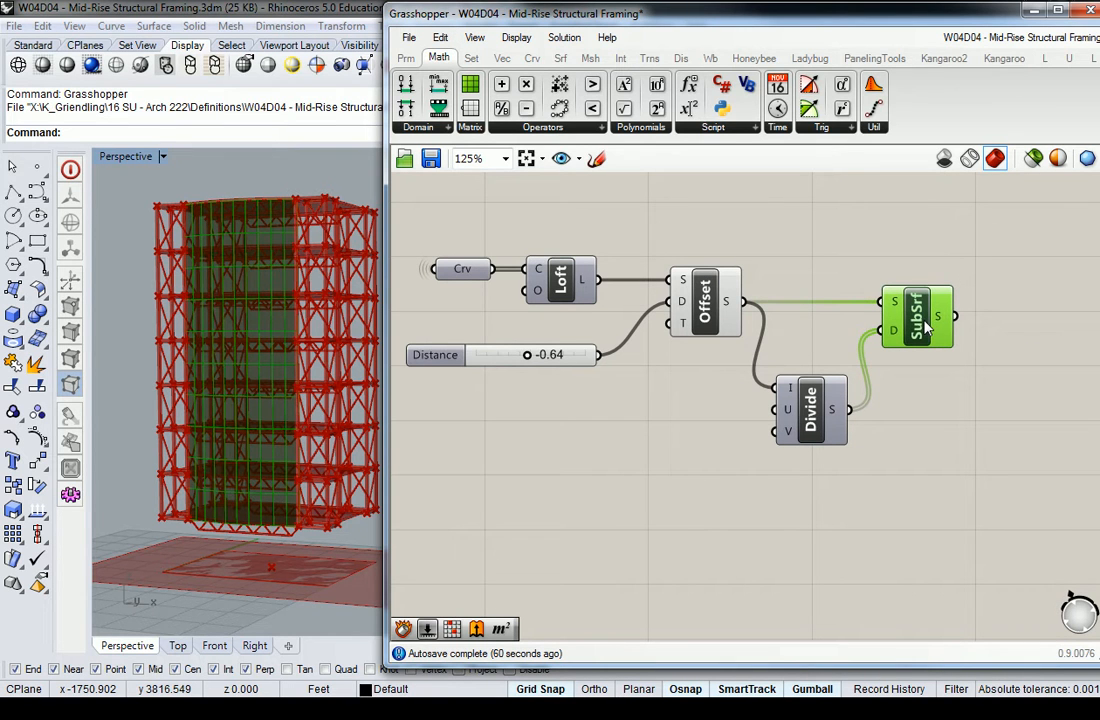
Add a number slider with range 0<15, duplicate it below, and connect the two sliders to Divide's U and V inputs.
double_click(673, 410)
text(0<15)
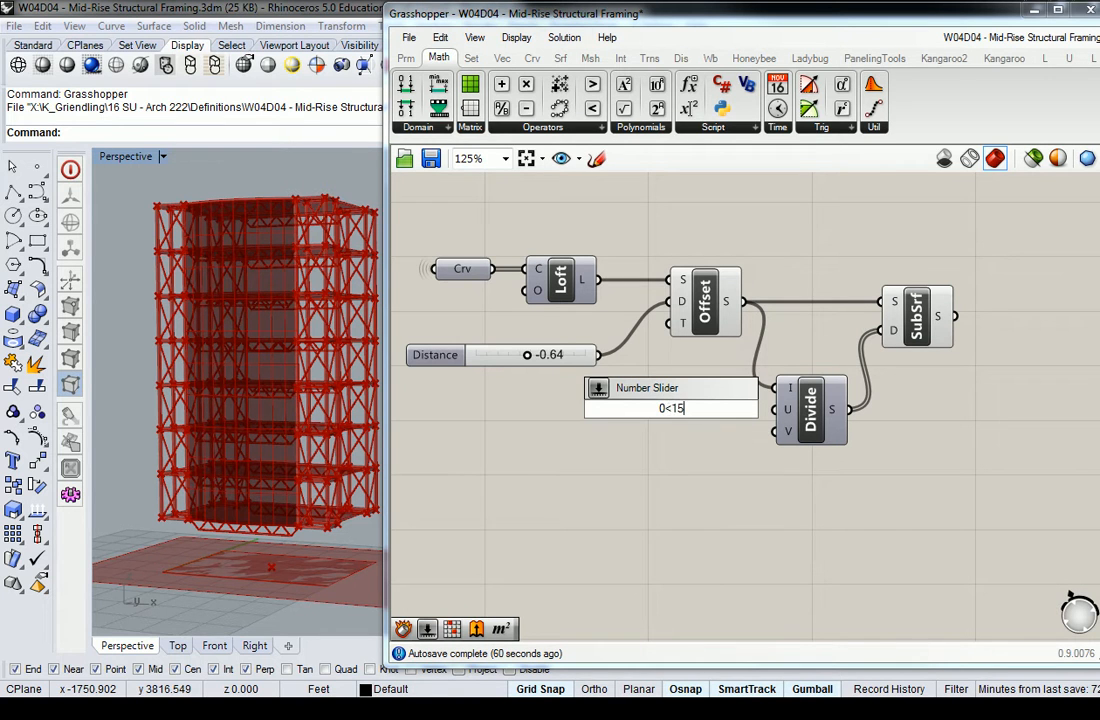
key(Return)
click(660, 412)
alt+drag(660, 412, 659, 442)
drag(774, 411, 775, 432)
Set the U Count slider to 7 and the V Count slider to 5, and check the facade panels.
drag(640, 409, 675, 439)
mouse_move(235, 296)
right_down()
mouse_move(277, 344)
mouse_move(315, 352)
mouse_move(245, 302)
right_up()
click(521, 368)
scroll(665, 405, up, 3)
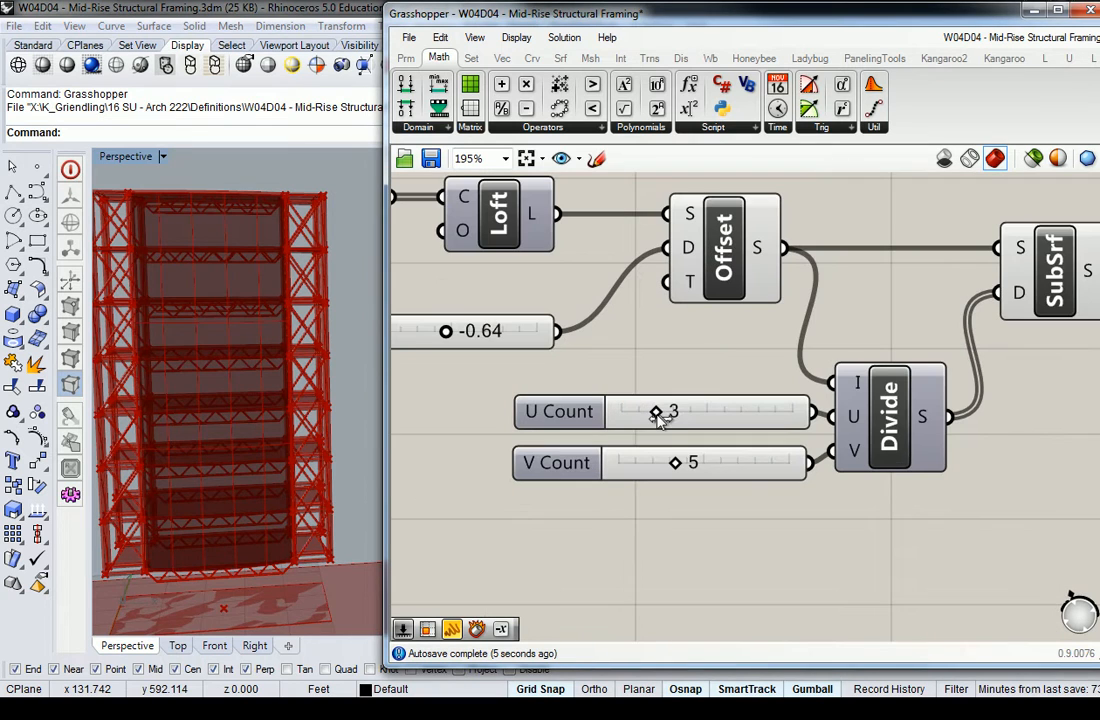
drag(660, 416, 701, 414)
right_drag(297, 445, 290, 582)
right_drag(270, 540, 409, 364)
right_drag(743, 349, 636, 364)
drag(785, 425, 805, 418)
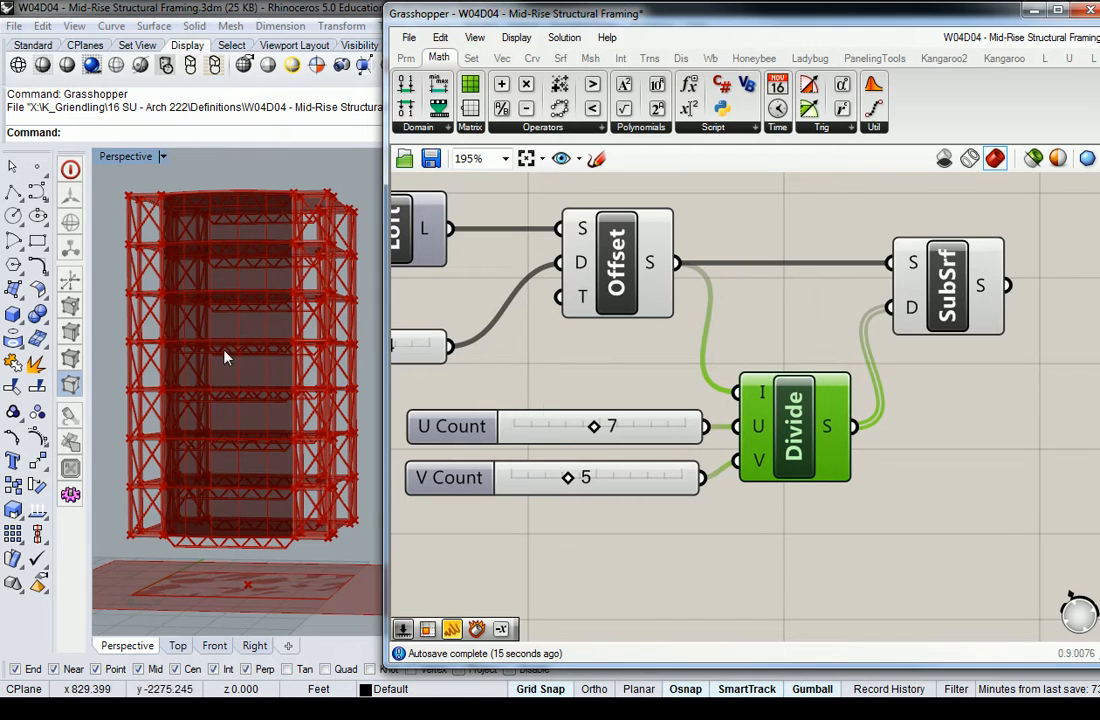
right_drag(358, 336, 213, 331)
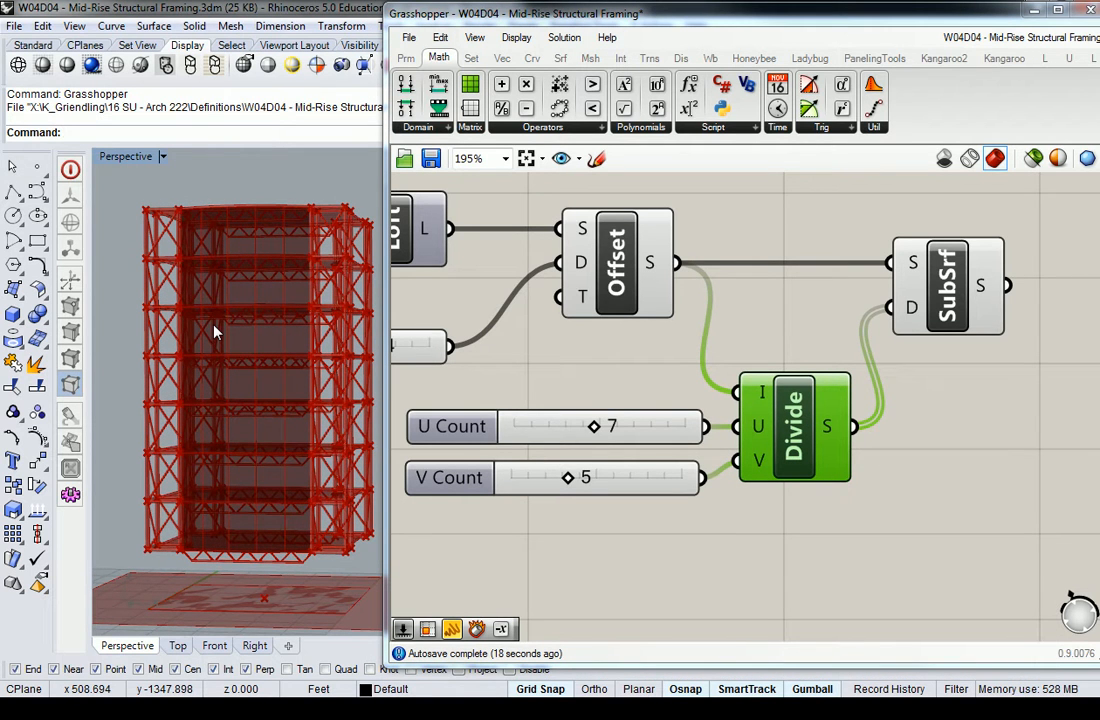
click(926, 309)
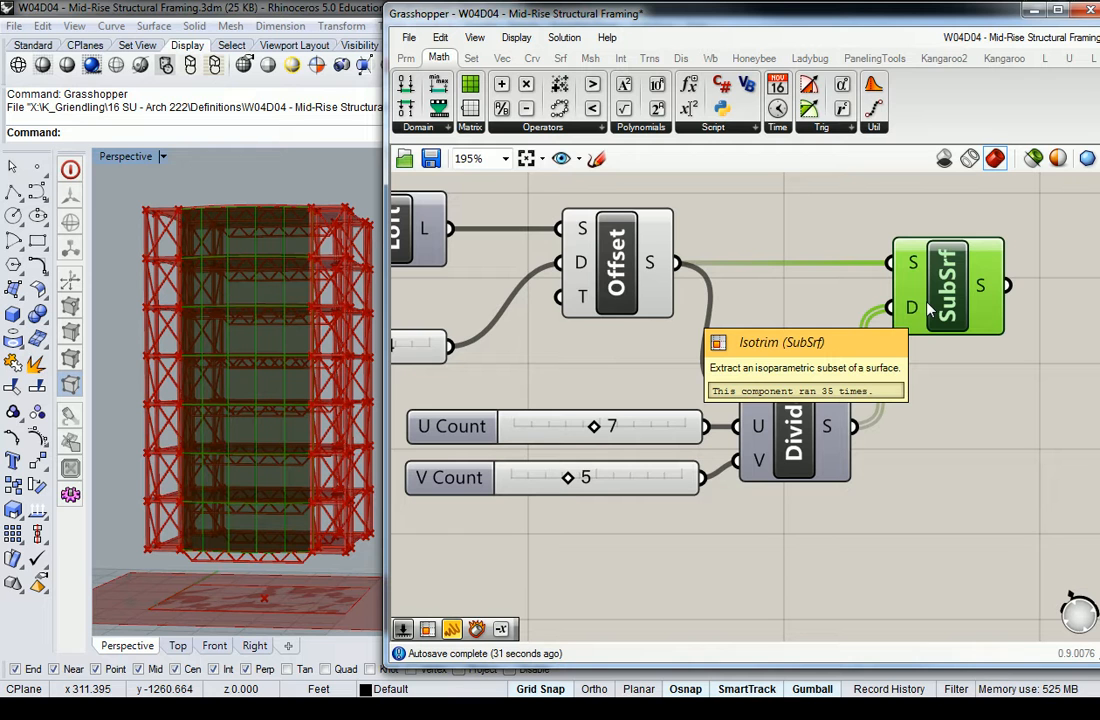
Add a Deconstruct Brep component beside SubSrf and connect the SubSrf output to its B input.
right_drag(930, 310, 648, 392)
click(561, 58)
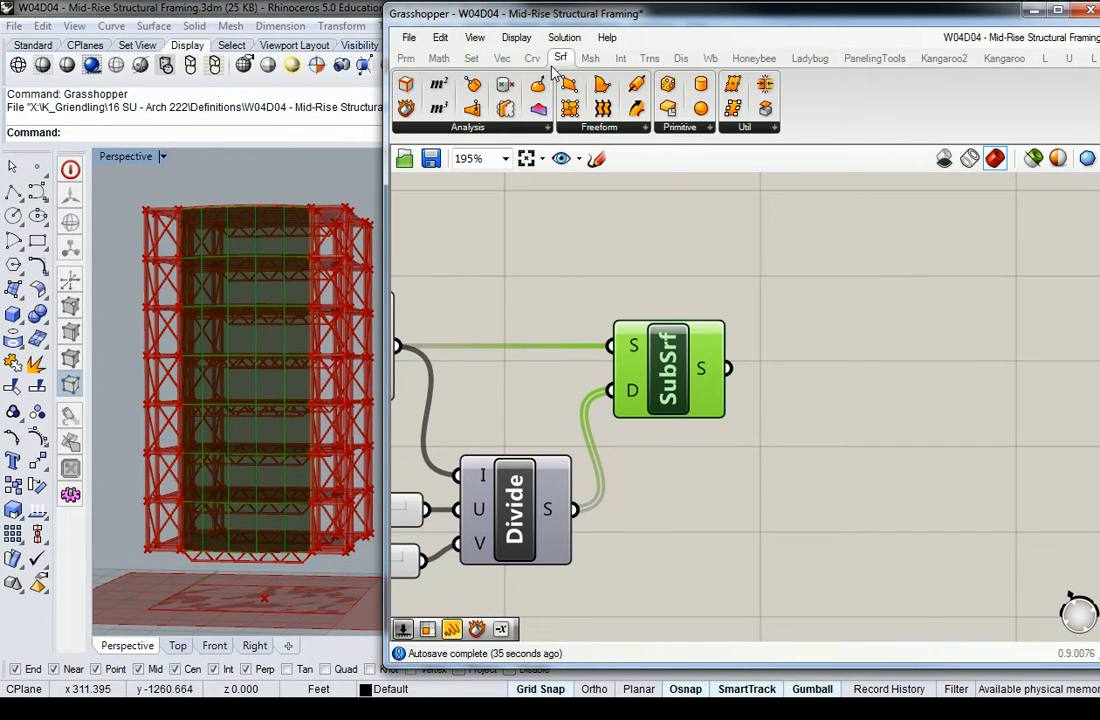
click(467, 127)
click(590, 236)
click(827, 354)
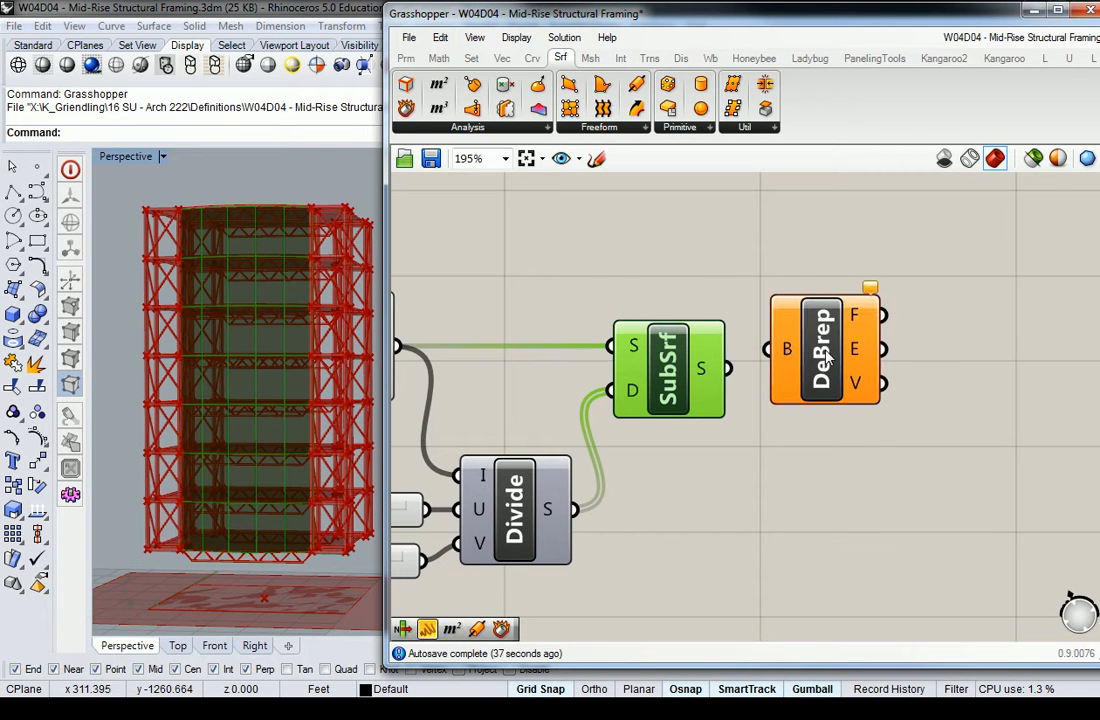
drag(728, 368, 762, 368)
Turn off the preview of the Offset and SubSrf components.
scroll(716, 307, down, 5)
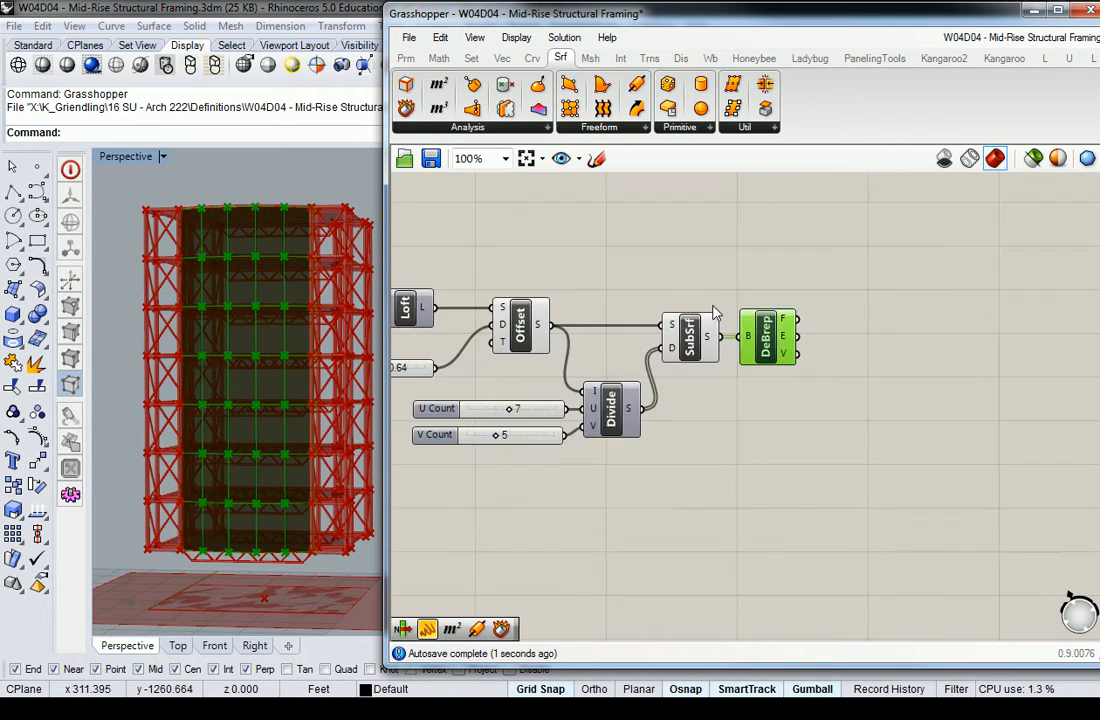
drag(803, 237, 565, 430)
middle_click(617, 312)
click(675, 259)
click(791, 228)
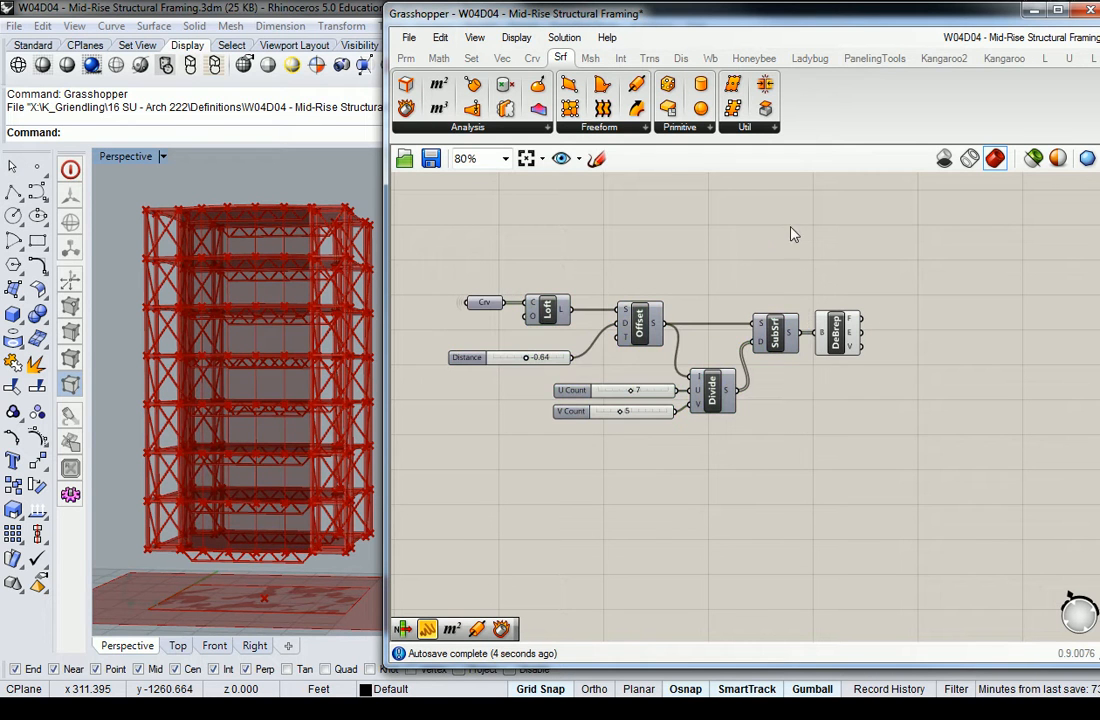
Add a List Item component after the DeBrep component.
click(854, 328)
scroll(905, 331, up, 5)
click(907, 318)
right_drag(907, 318, 843, 353)
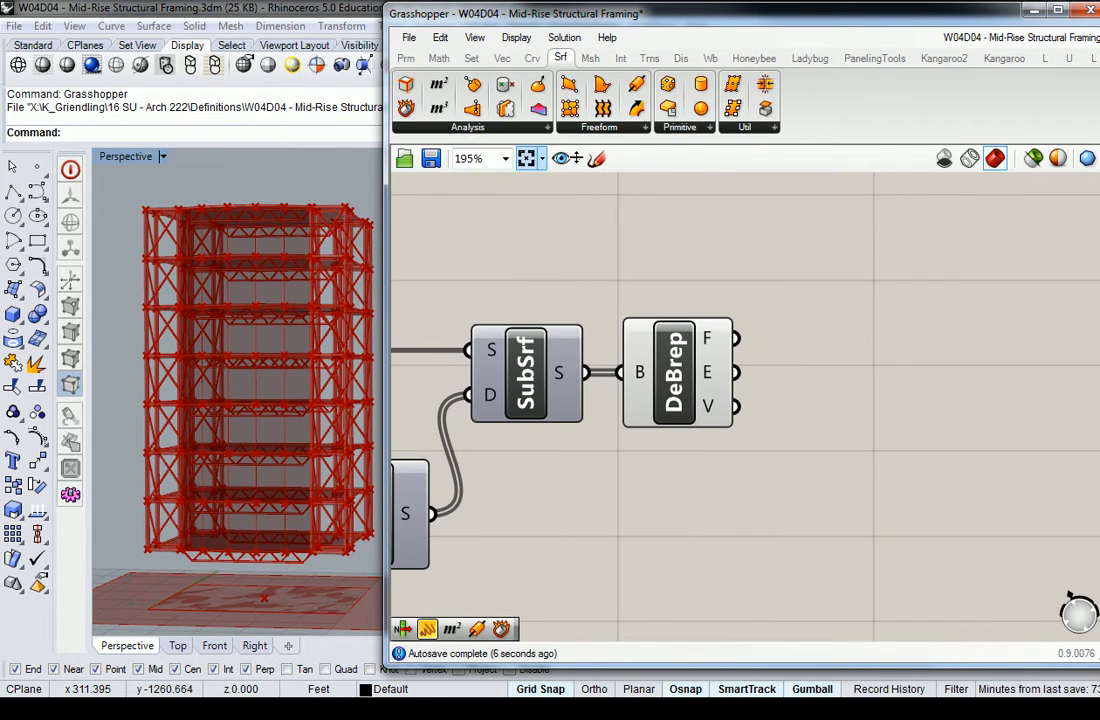
click(410, 60)
scroll(447, 97, down, 2)
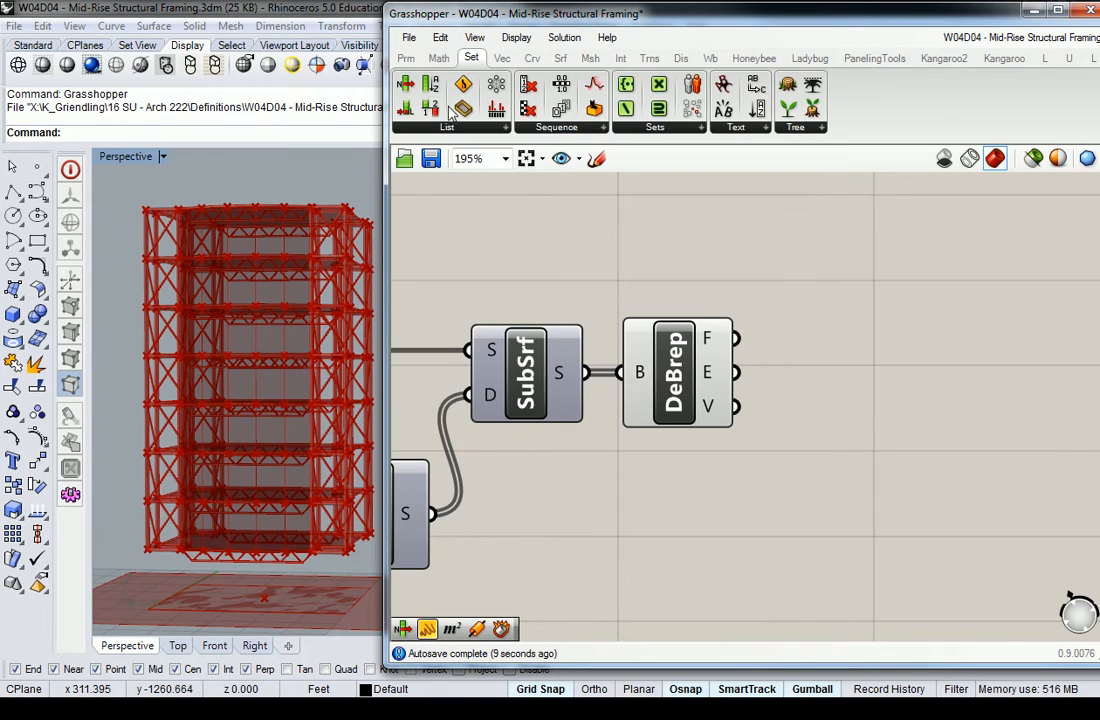
click(452, 129)
click(452, 183)
click(851, 325)
Connect DeBrep's E output to the List Item's L input and place the List Item above and beyond DeBrep.
right_drag(821, 347, 791, 414)
scroll(770, 460, down, 4)
scroll(788, 430, up, 2)
drag(786, 459, 821, 411)
click(744, 359)
drag(712, 491, 769, 383)
drag(818, 421, 854, 368)
Add a number slider with value 0 beside the List Item and connect it to the i input.
double_click(710, 352)
text(0)
key(Return)
drag(712, 352, 653, 365)
drag(744, 362, 817, 359)
Examine the panel edges picked by the List Item up close in the Perspective viewport.
click(853, 362)
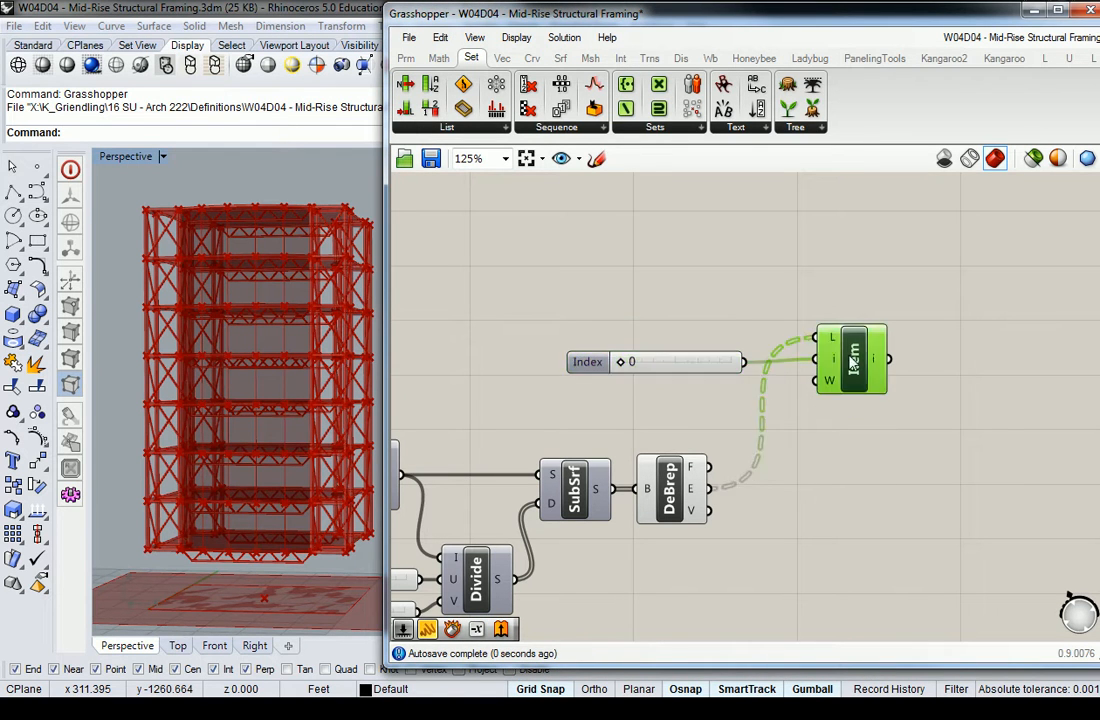
shift+right_drag(255, 285, 213, 373)
scroll(285, 299, up, 8)
scroll(200, 362, down, 5)
scroll(176, 368, up, 6)
scroll(222, 362, up, 5)
scroll(220, 372, up, 4)
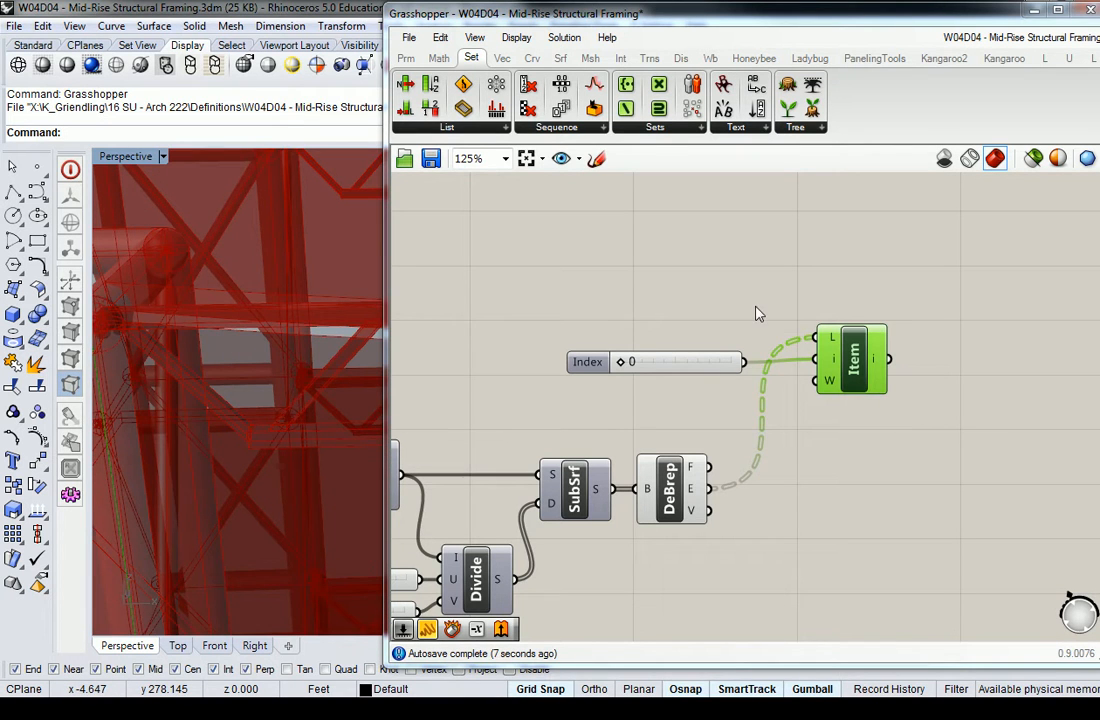
drag(835, 365, 838, 369)
Duplicate the List Item and its Index slider above the originals and set the copy's Index to 2.
scroll(838, 369, down, 3)
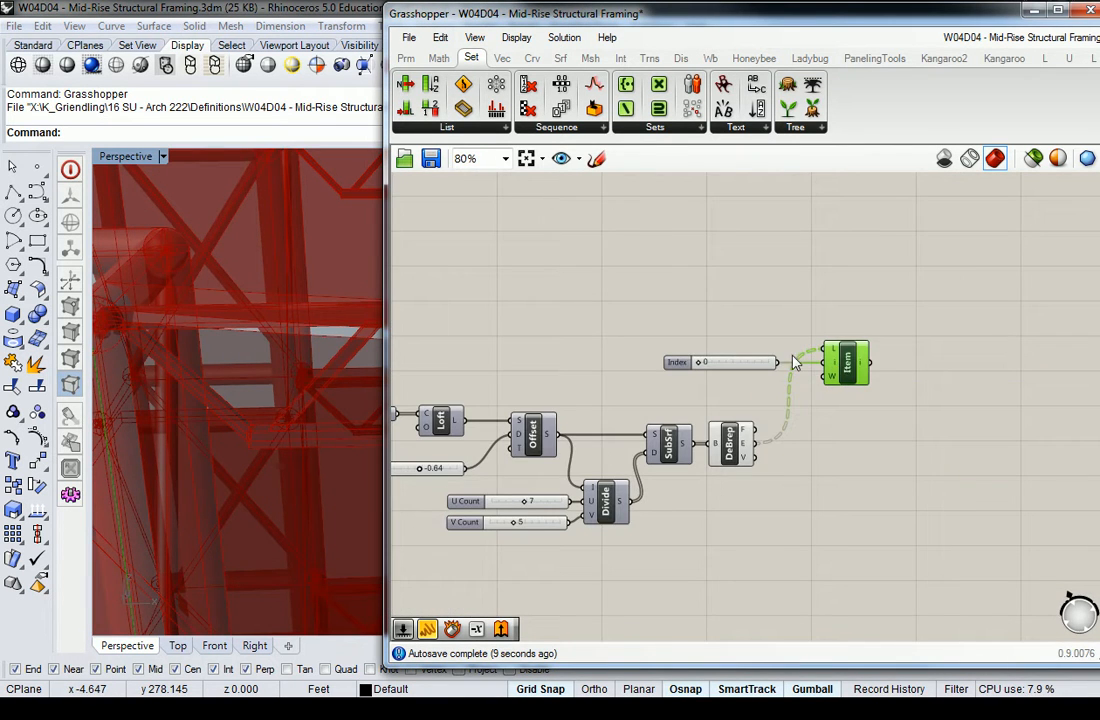
drag(874, 327, 725, 381)
alt+drag(840, 366, 848, 307)
click(727, 288)
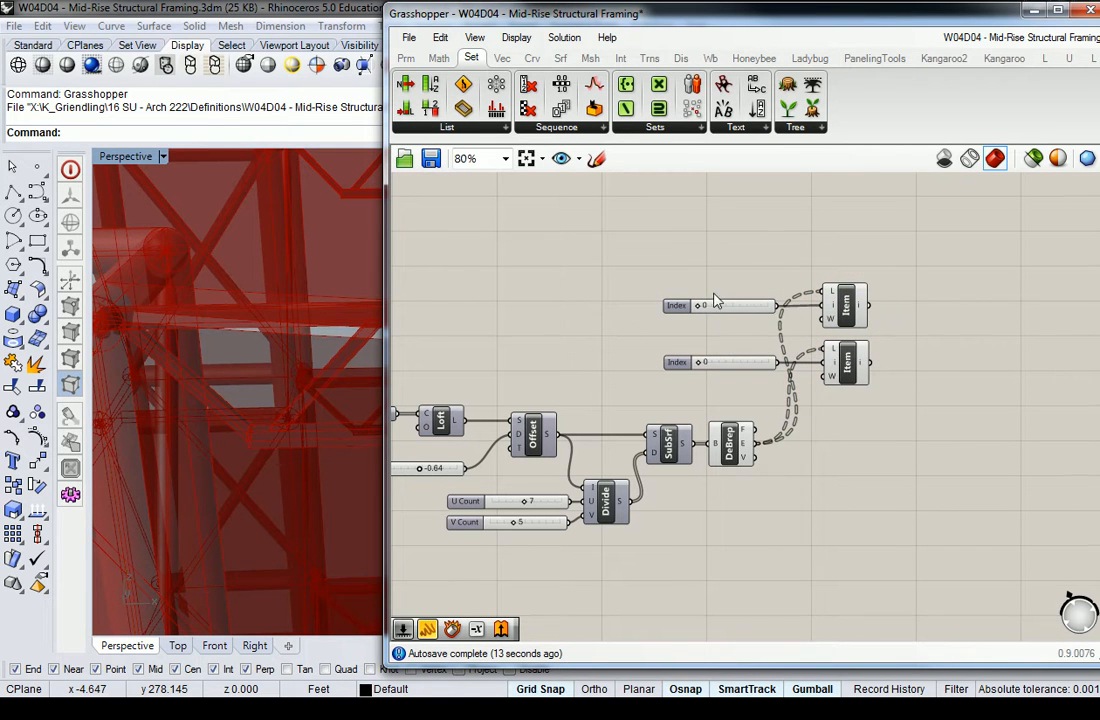
scroll(290, 250, down, 5)
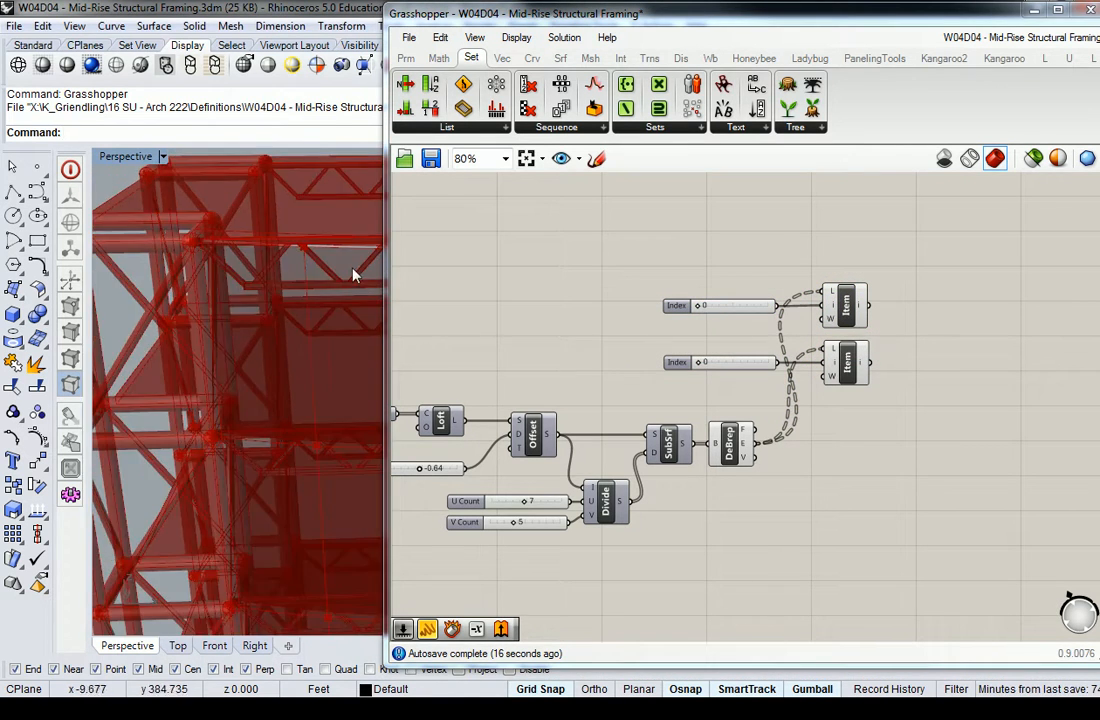
click(700, 310)
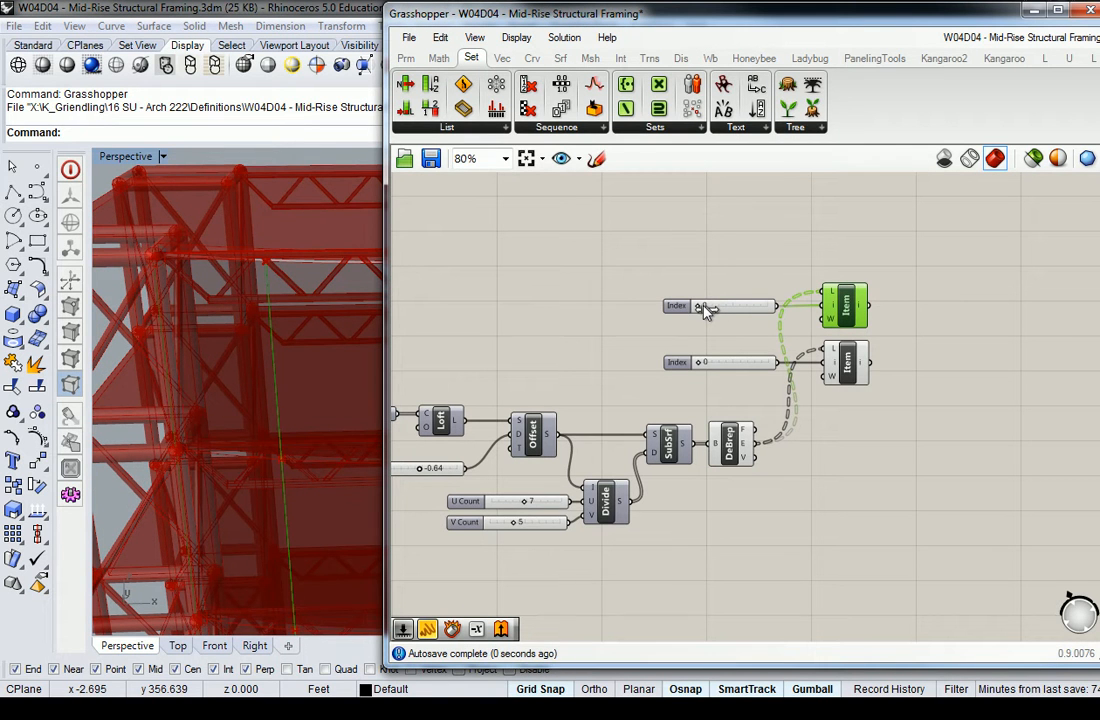
drag(703, 307, 743, 306)
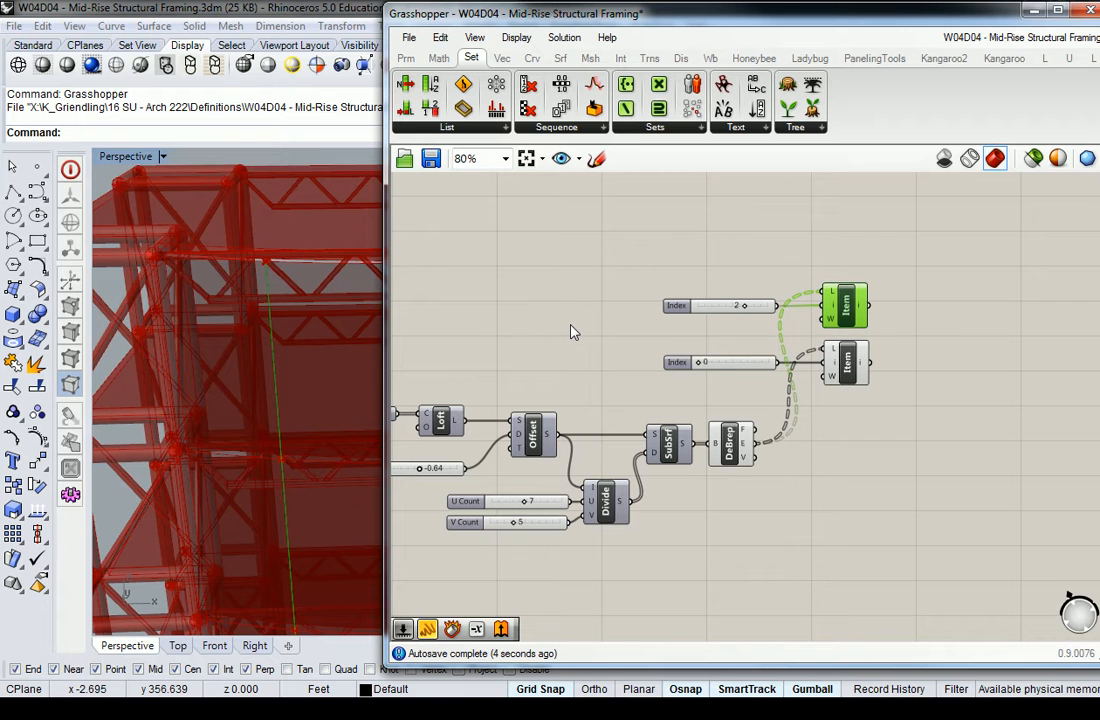
Examine the lower List Item's edges and the DeBrep panels around the frame's corner joints in the Perspective viewport.
click(845, 362)
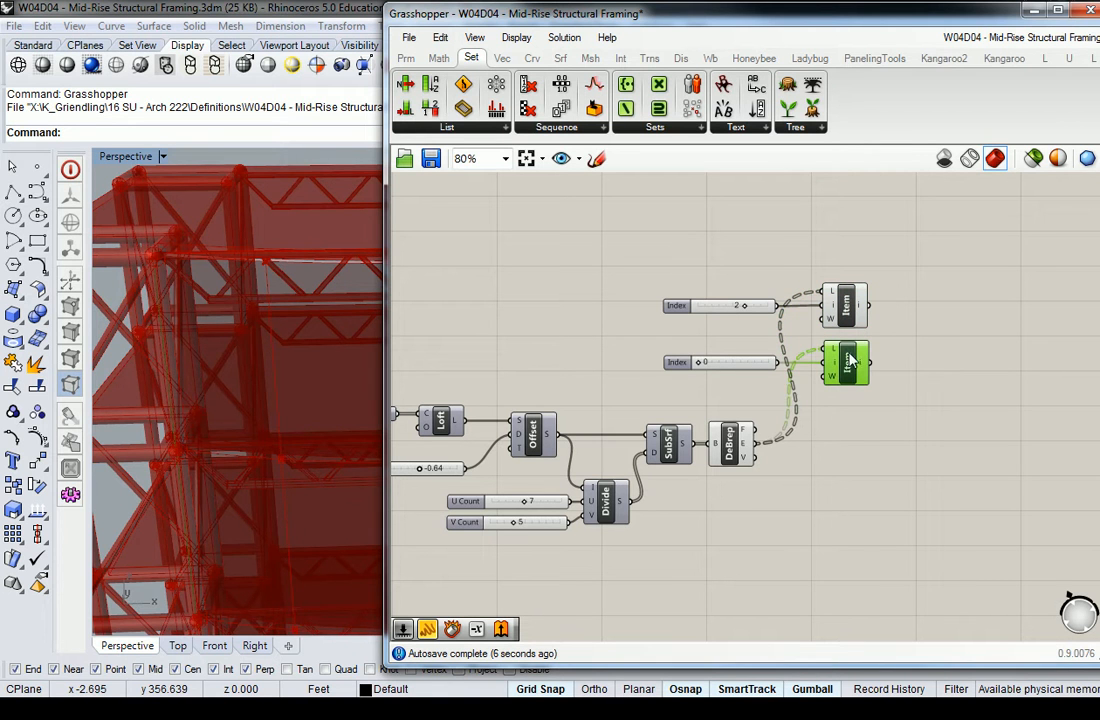
scroll(296, 284, up, 3)
right_drag(300, 287, 200, 335)
click(619, 346)
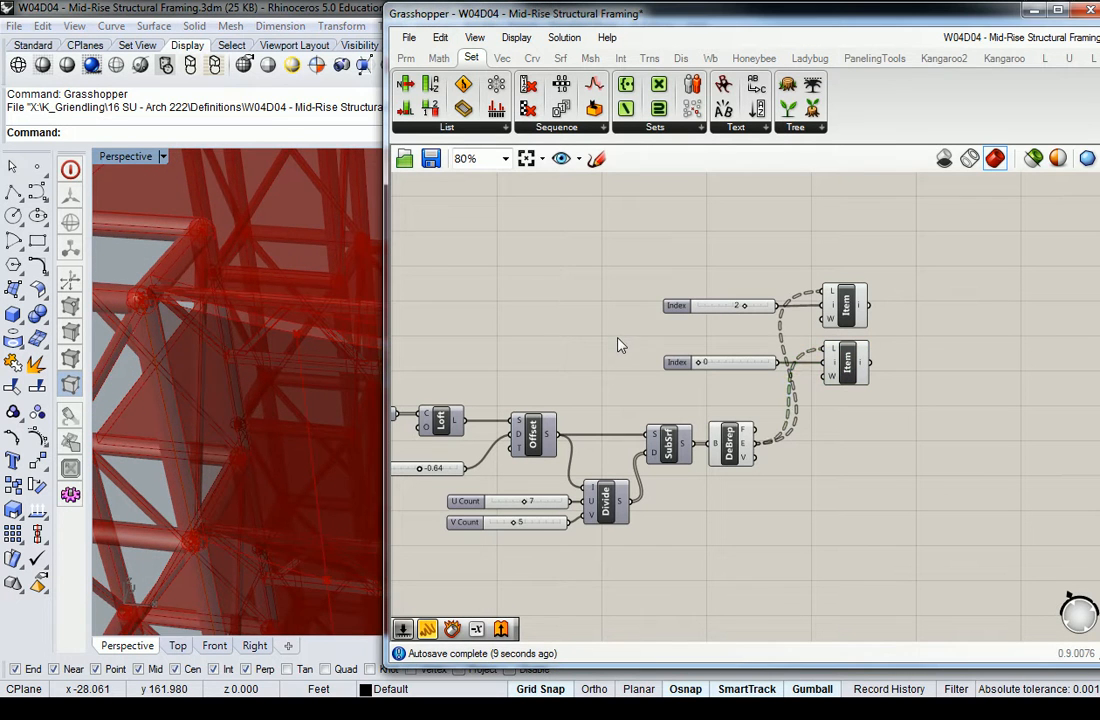
click(730, 443)
right_drag(351, 332, 283, 381)
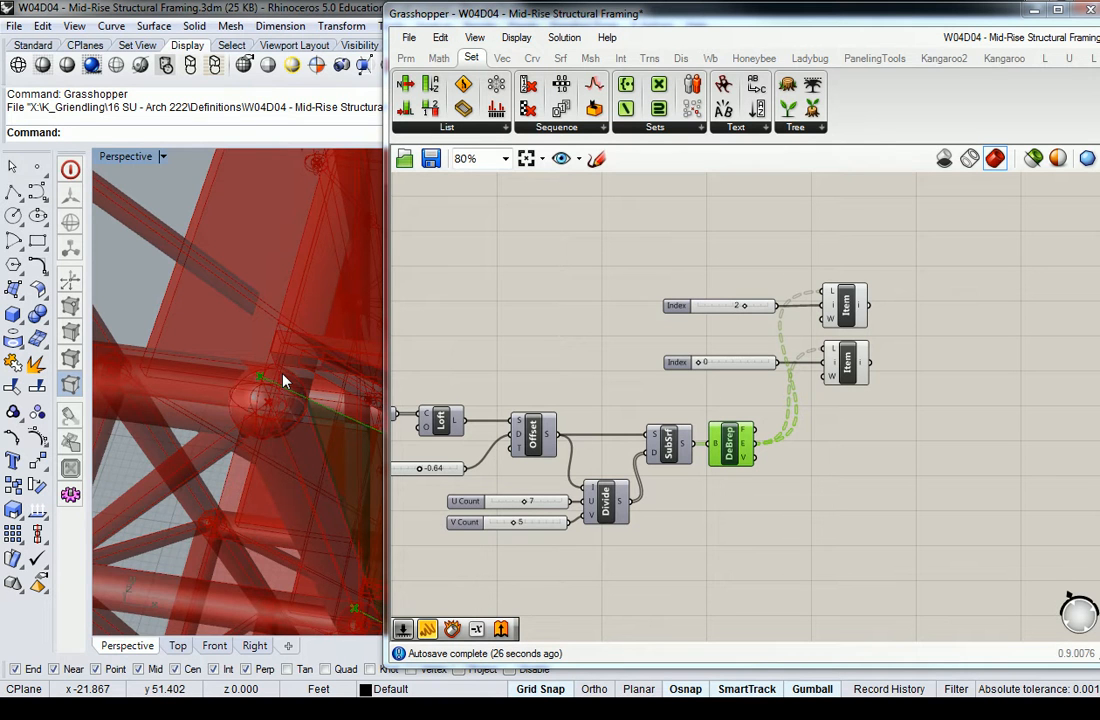
scroll(285, 375, up, 5)
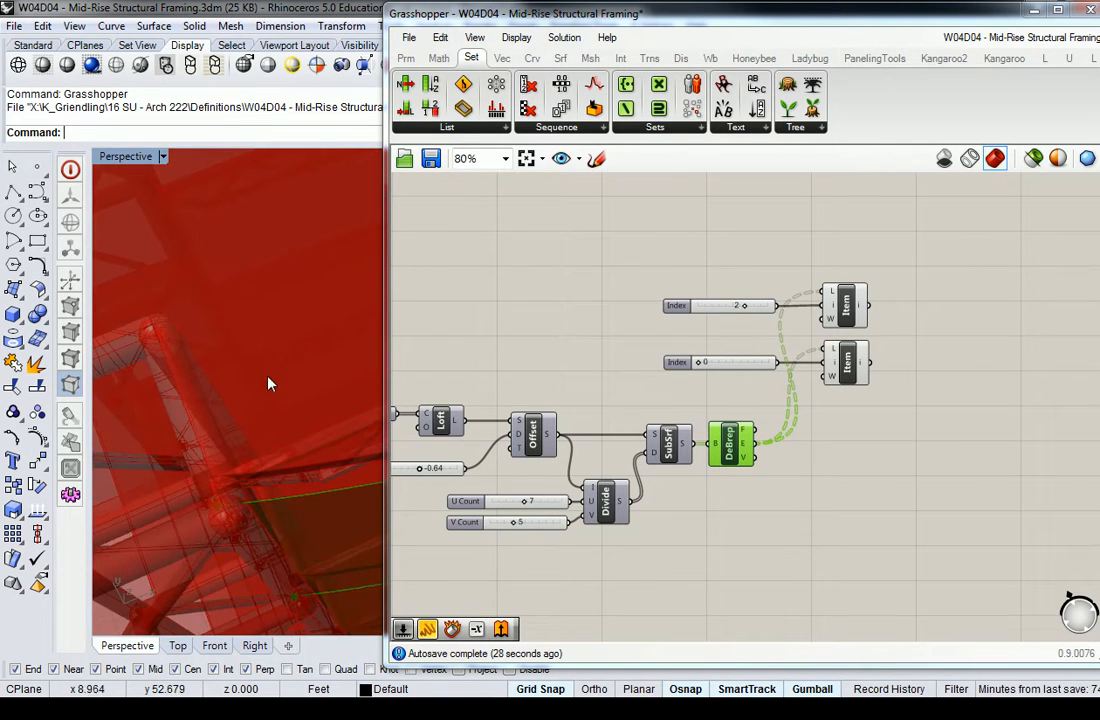
scroll(289, 377, up, 2)
scroll(290, 370, down, 4)
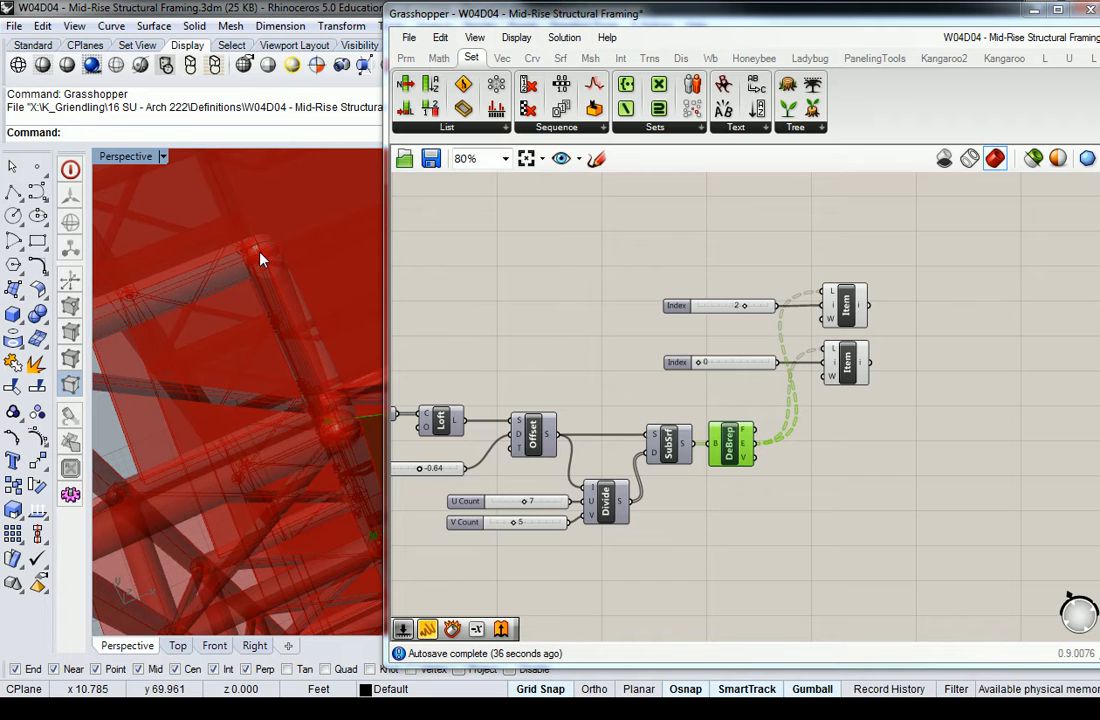
right_drag(263, 255, 263, 346)
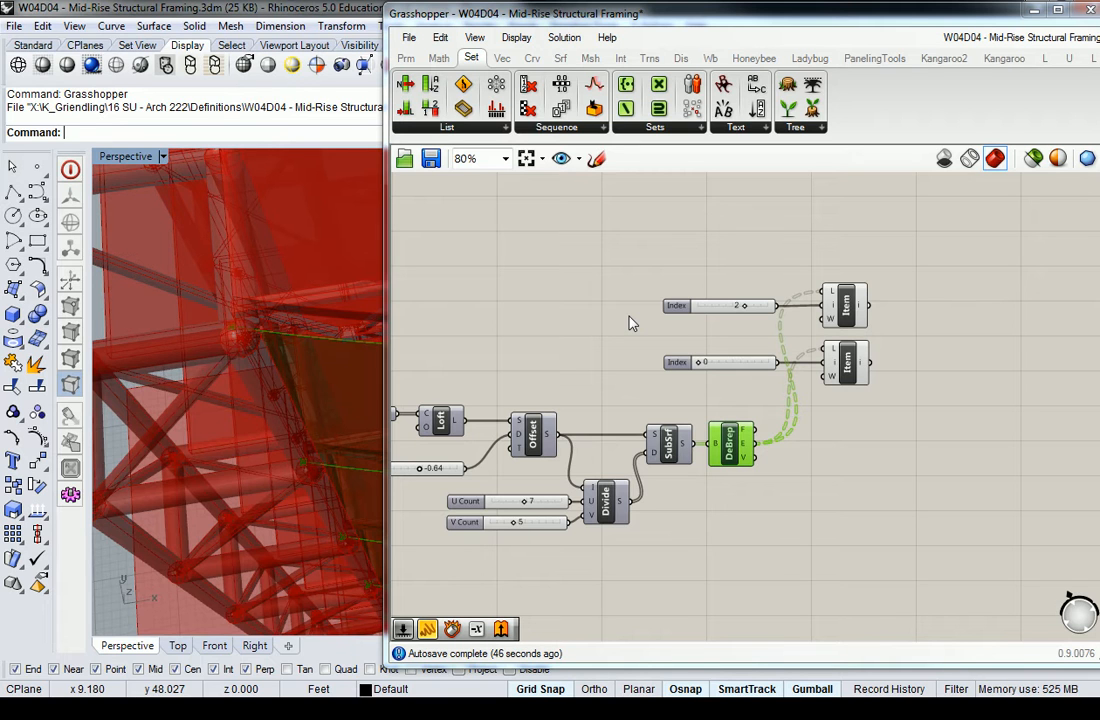
Move the count sliders, Divide, SubSrf, DeBrep and both List Items with their sliders away from Offset to open a gap after it.
right_drag(630, 323, 811, 305)
scroll(845, 352, up, 2)
right_drag(845, 352, 627, 342)
click(515, 388)
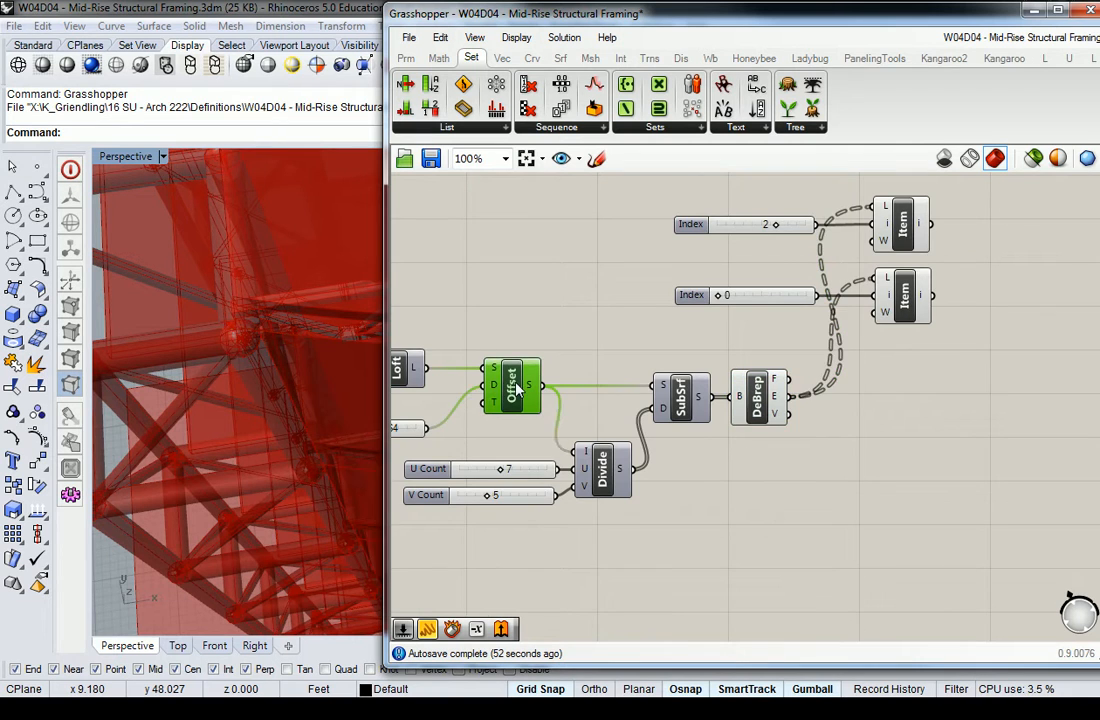
scroll(522, 383, down, 3)
drag(842, 228, 727, 418)
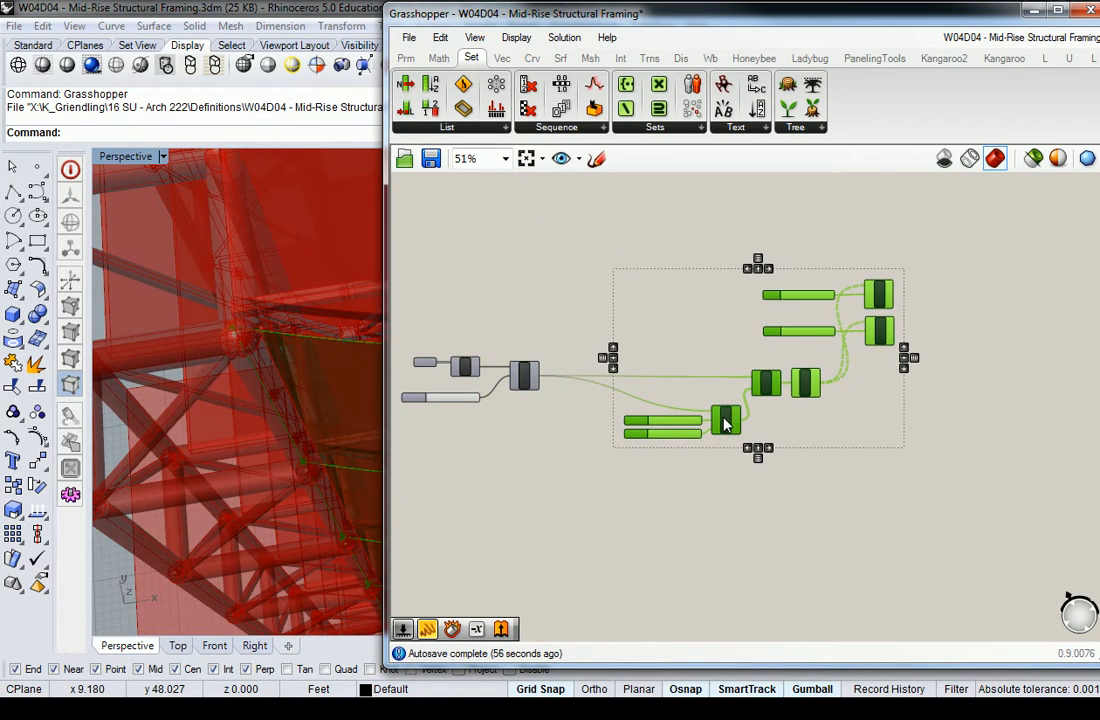
scroll(675, 372, up, 2)
scroll(675, 372, up, 1)
click(815, 360)
right_drag(424, 282, 614, 263)
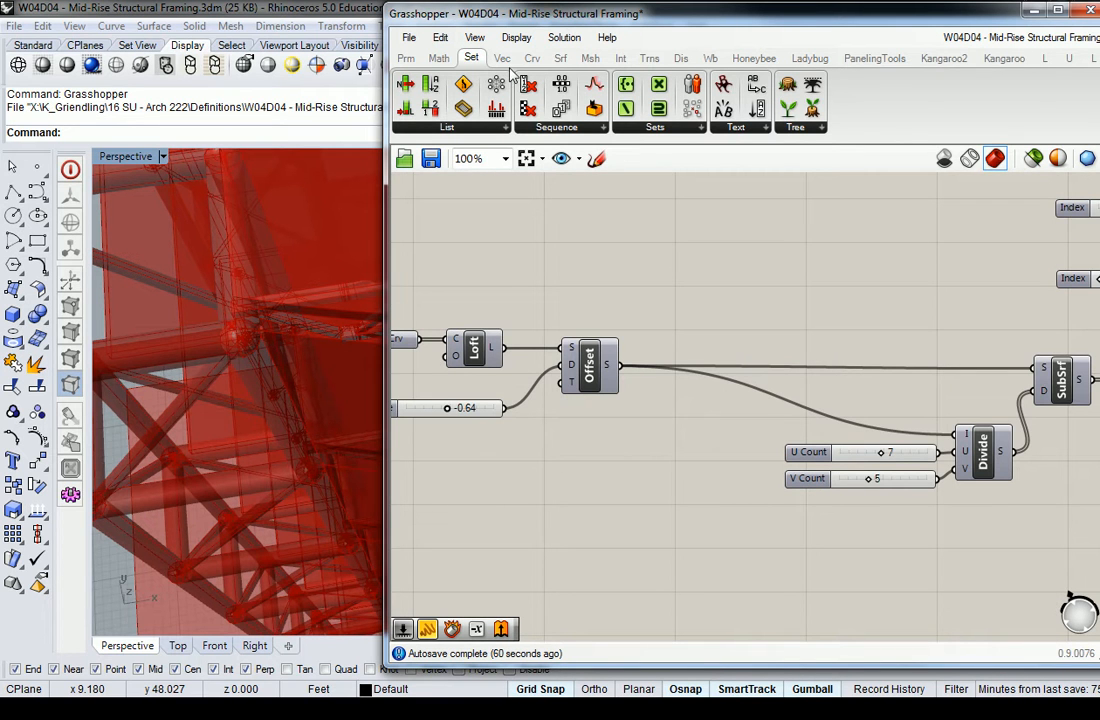
Add a Construct Domain² component built from four numbers to the canvas, just below and after Offset.
click(438, 58)
click(448, 128)
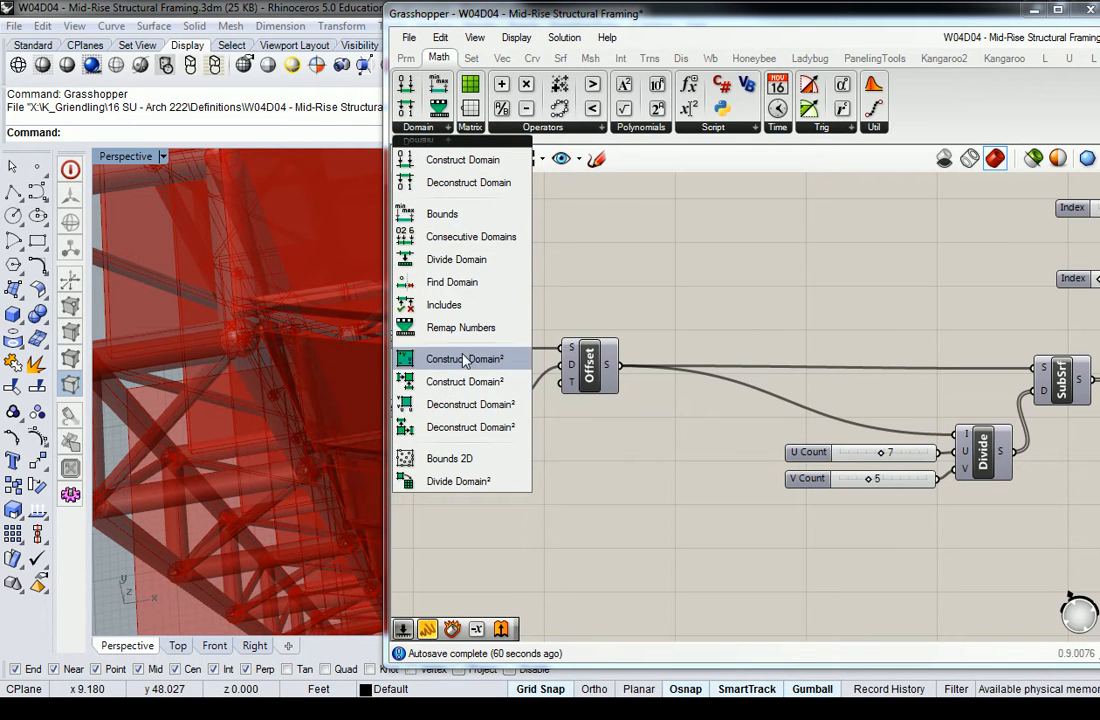
drag(450, 385, 714, 338)
right_click(617, 251)
click(448, 128)
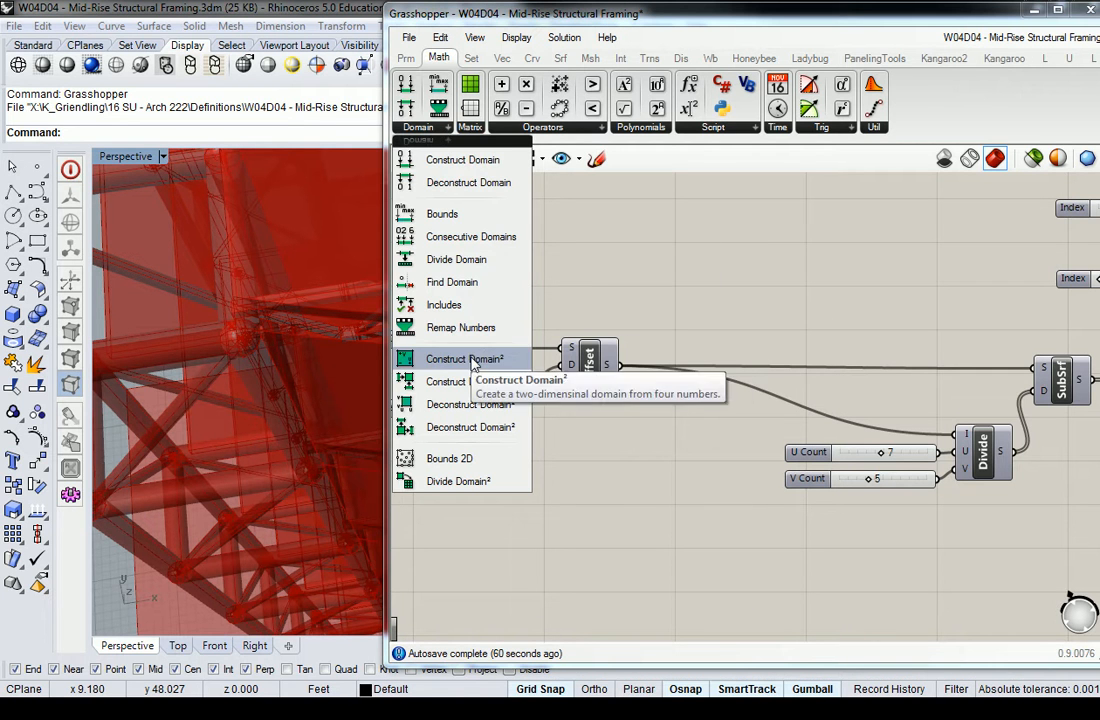
drag(466, 358, 671, 449)
click(620, 280)
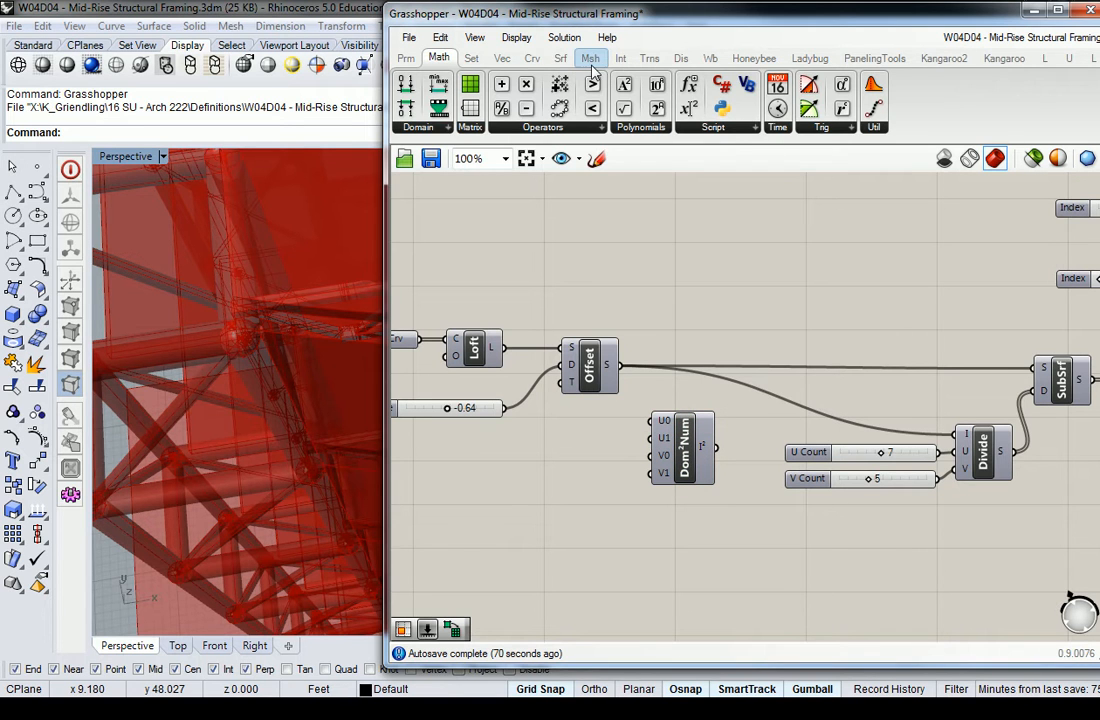
Add an Isotrim (SubSrf) after Offset, reparameterize its surface input, and feed it the Offset surface and the Dom²Num domain.
click(561, 58)
click(745, 127)
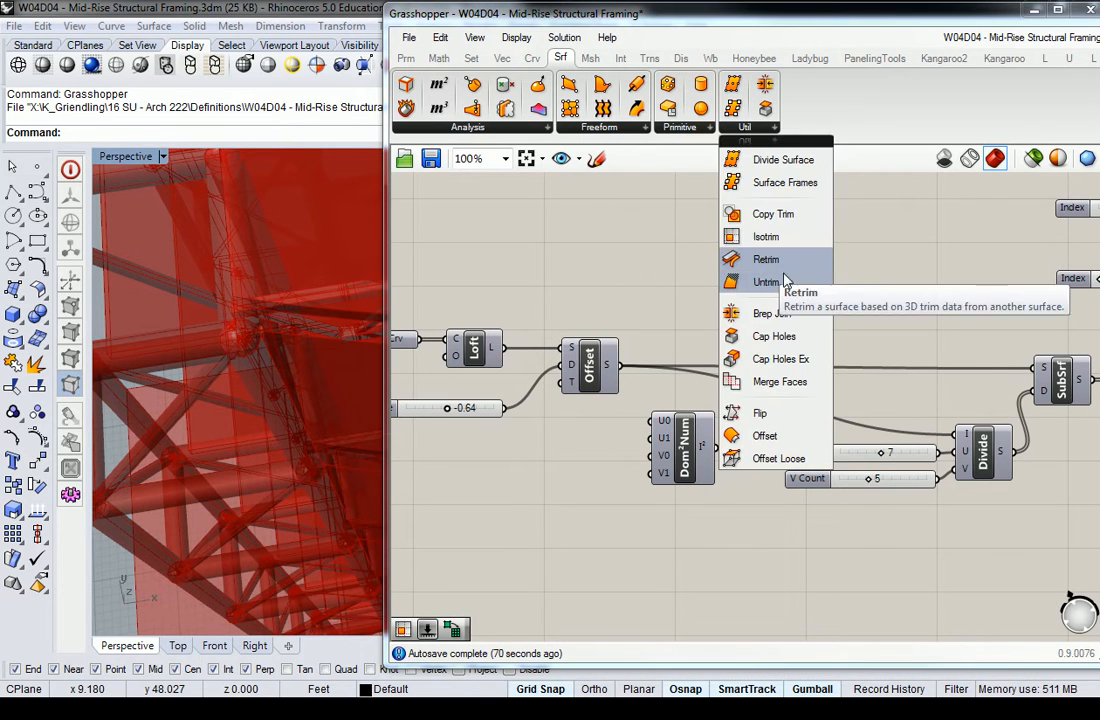
click(788, 239)
click(811, 338)
drag(797, 350, 764, 377)
click(741, 287)
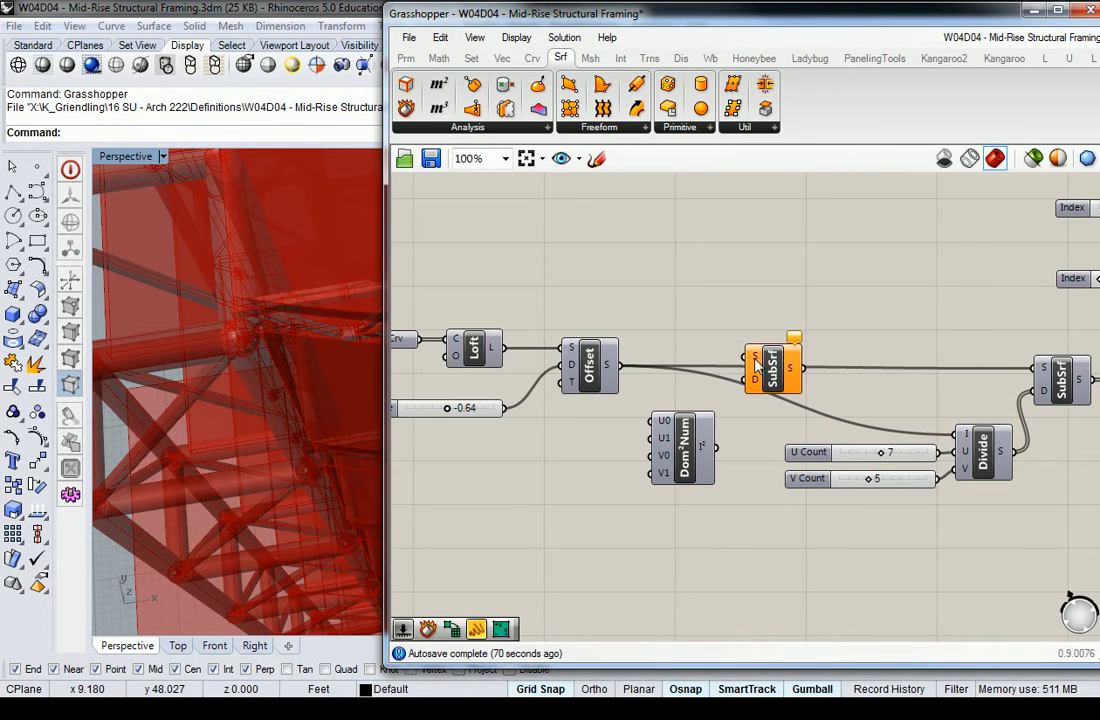
right_click(752, 357)
click(840, 508)
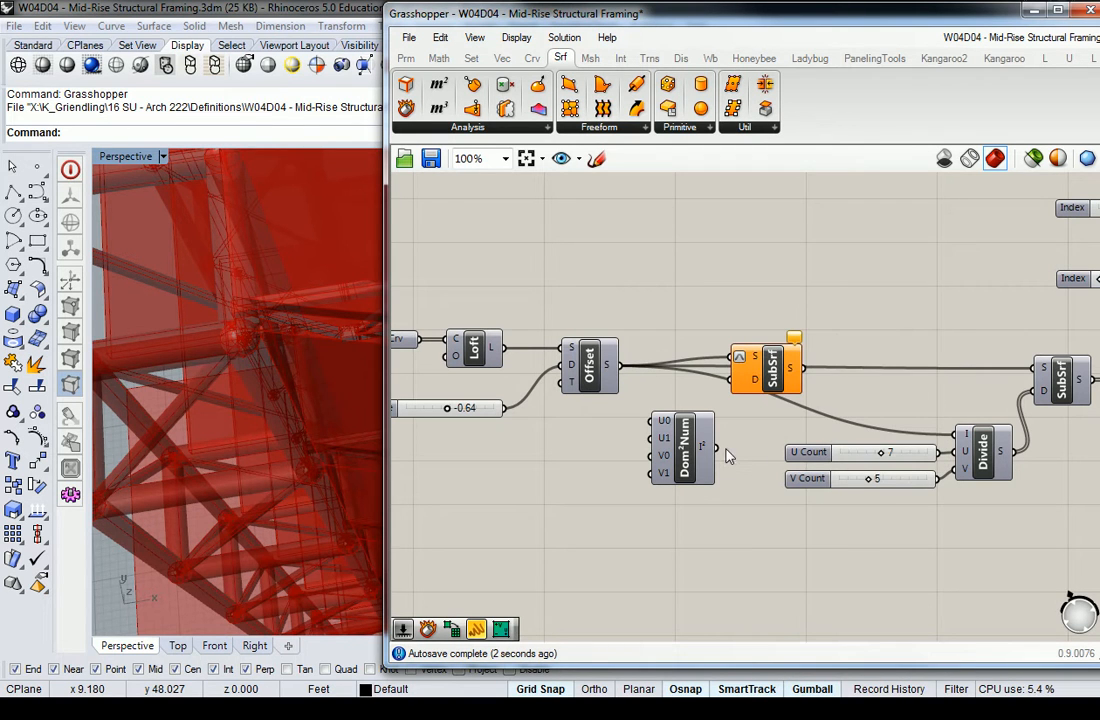
drag(730, 425, 805, 352)
Create a number slider ranging from 0 to 1 with a value of 0.55 beside Dom²Num.
shift+right_drag(236, 356, 278, 300)
scroll(277, 297, up, 5)
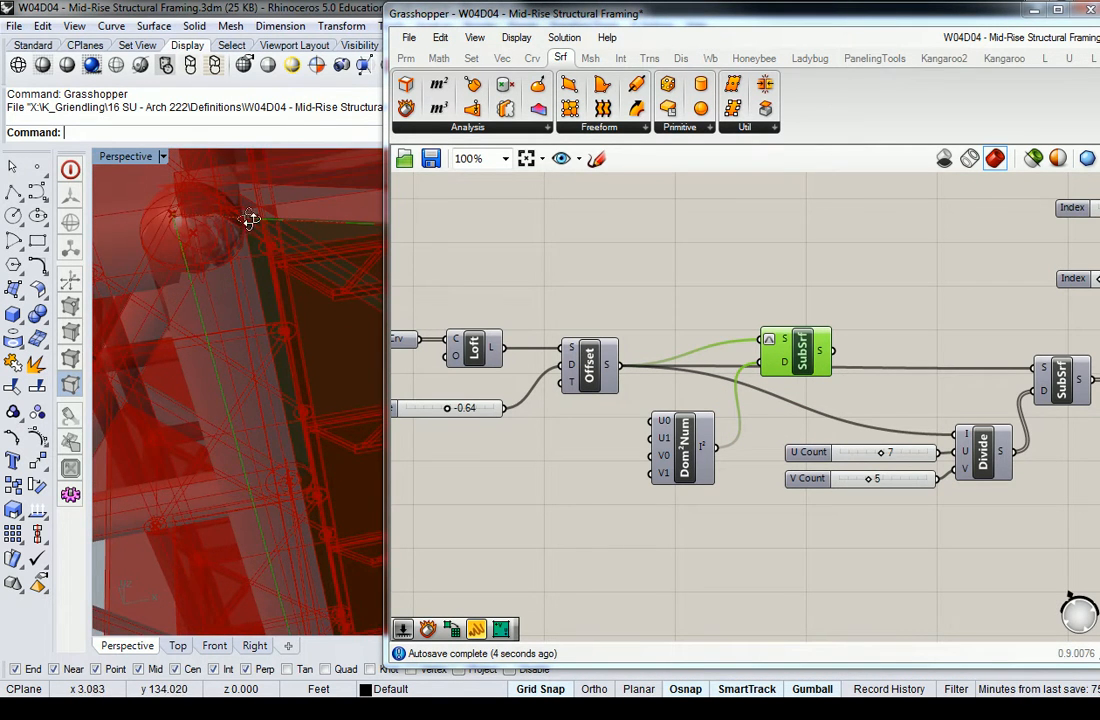
right_drag(250, 223, 238, 238)
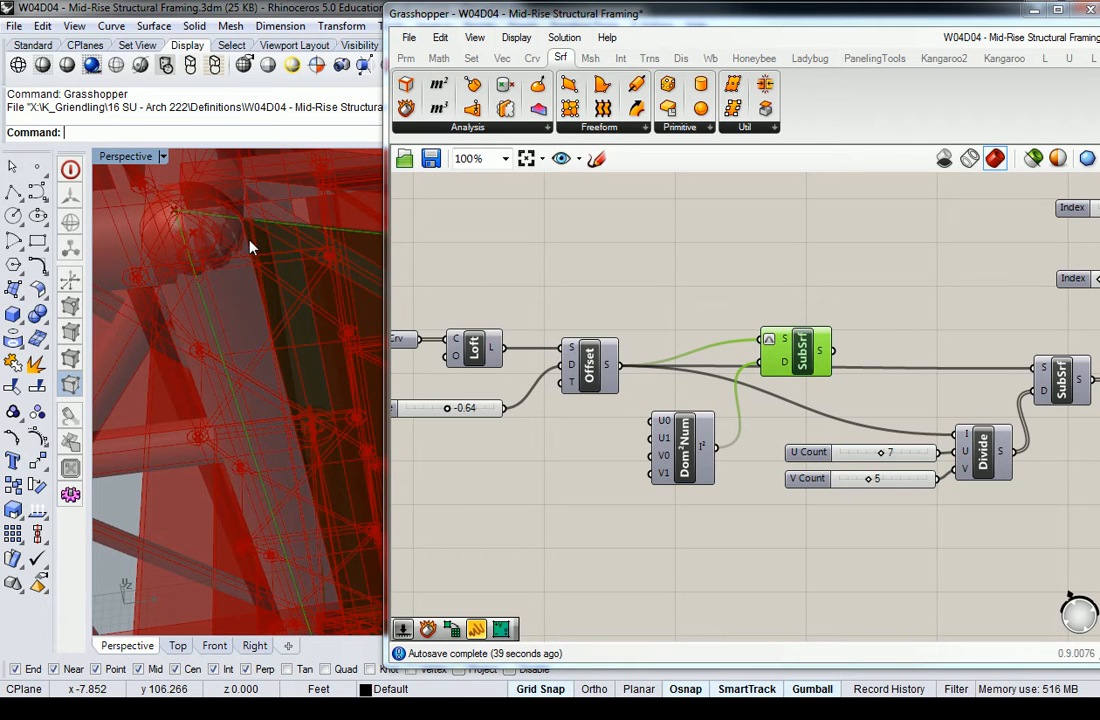
shift+right_drag(322, 319, 243, 361)
double_click(553, 441)
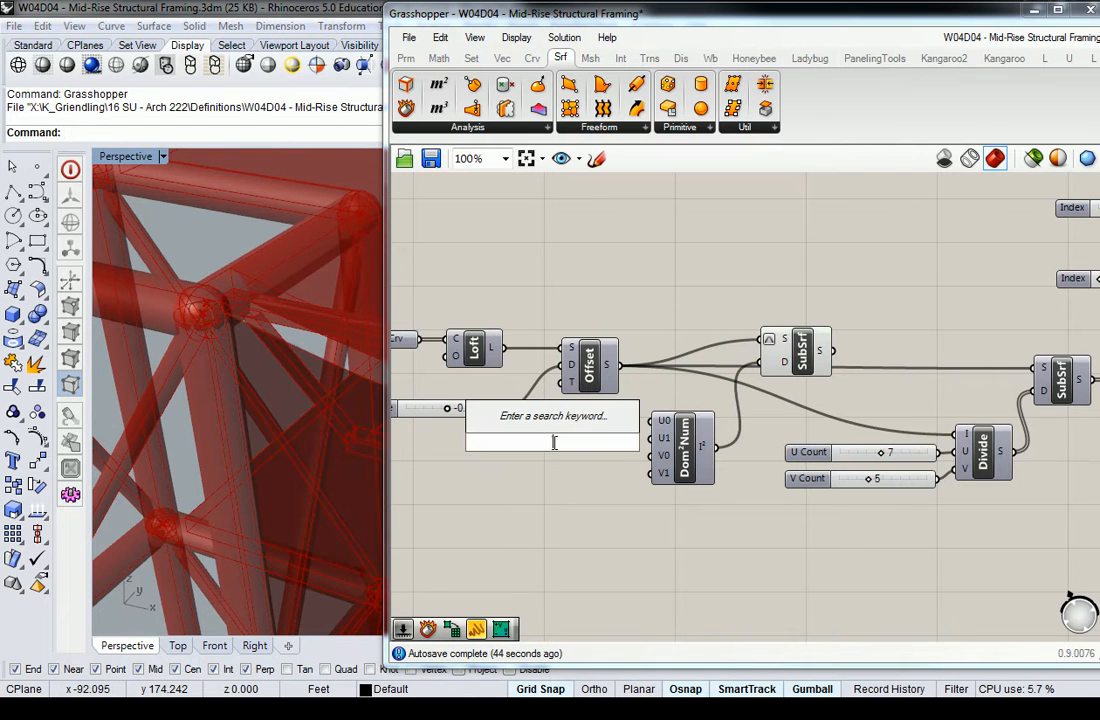
text(0)
text(<0.5<)
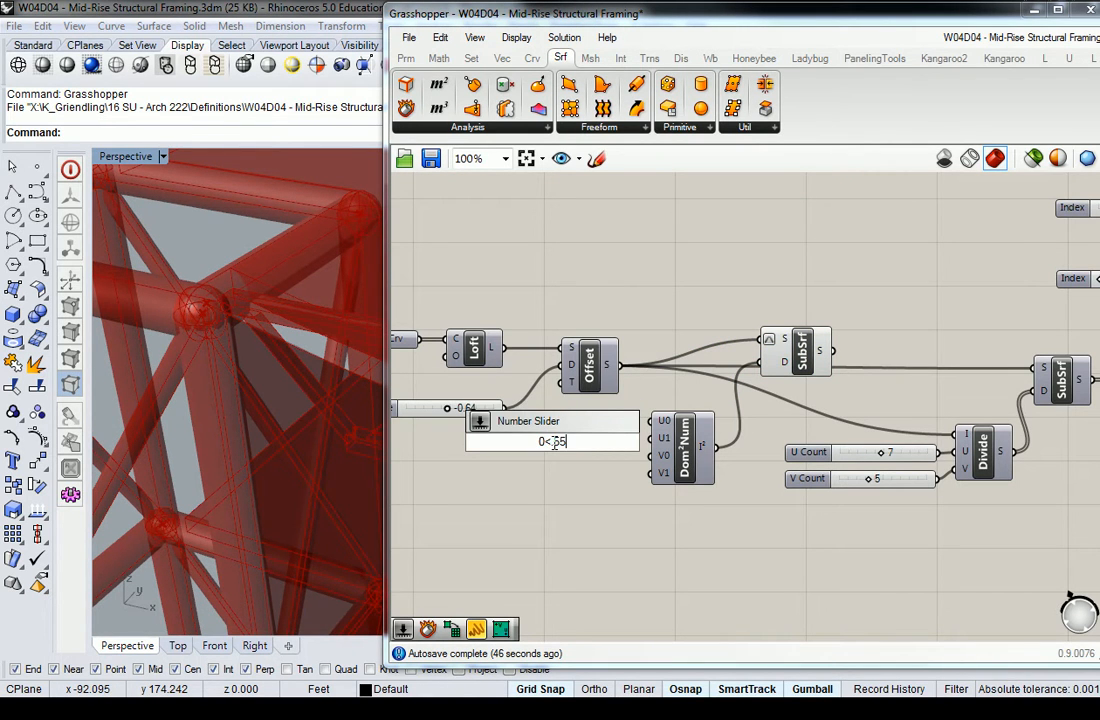
text(1)
key(Return)
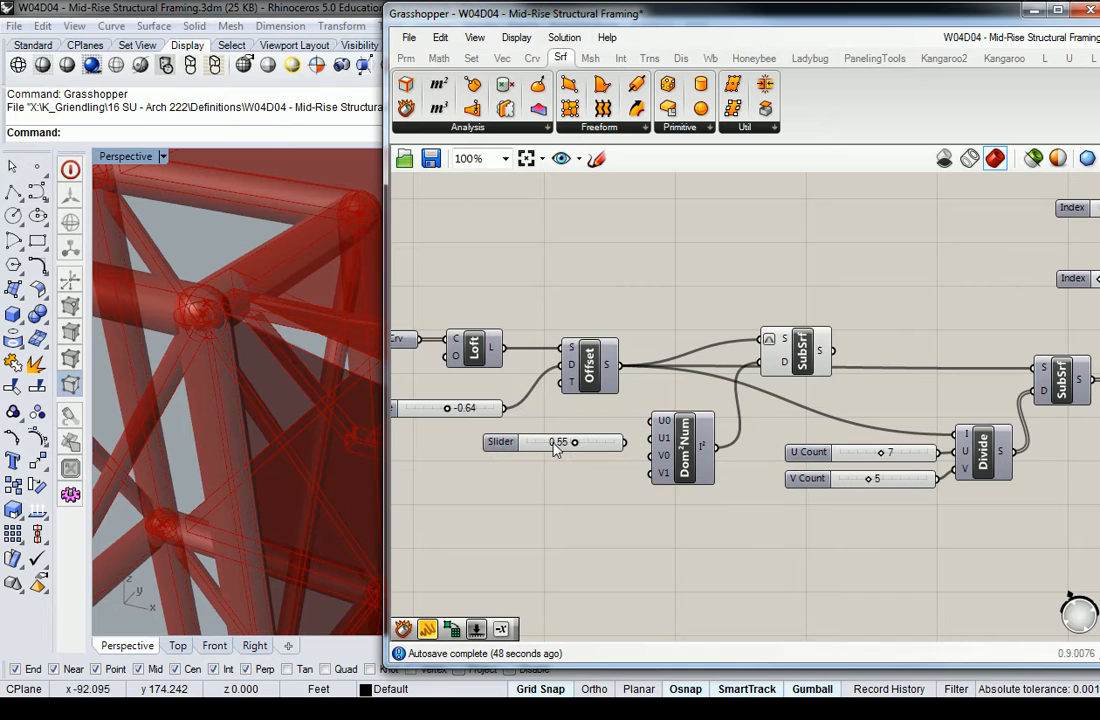
Copy the slider to feed all four Dom²Num inputs, with U min and V min at 0.00, U max and V max at 1.00.
drag(578, 446, 594, 511)
key(ctrl+v)
key(ctrl+v)
drag(608, 461, 652, 439)
drag(621, 484, 655, 472)
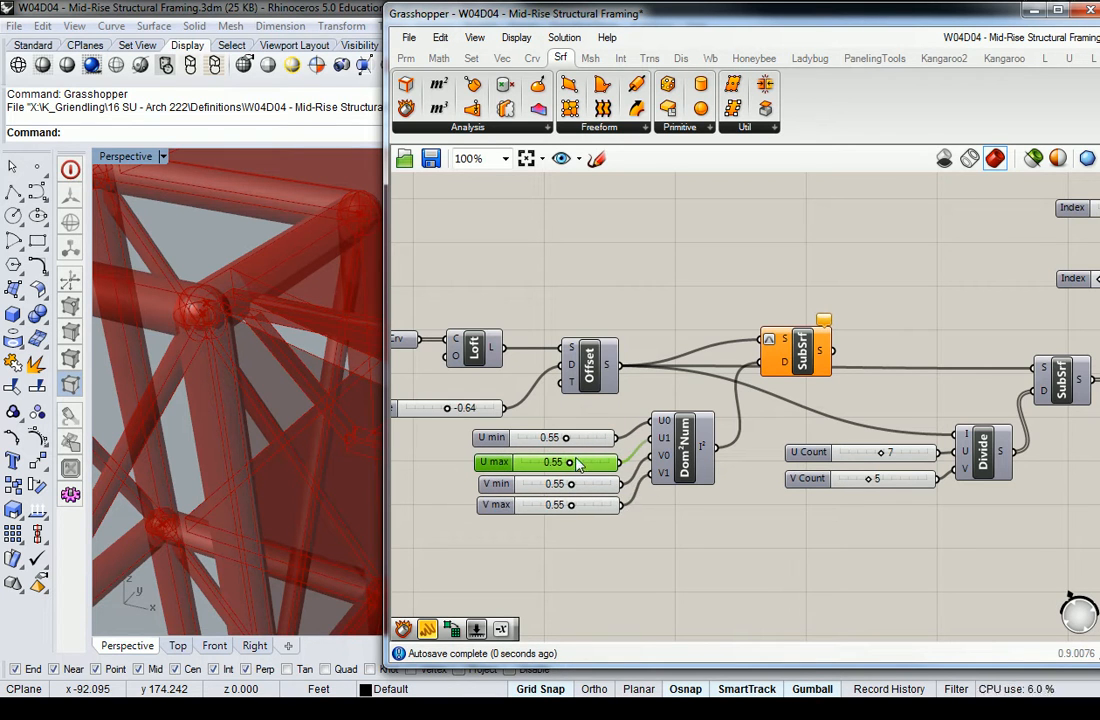
drag(570, 462, 518, 438)
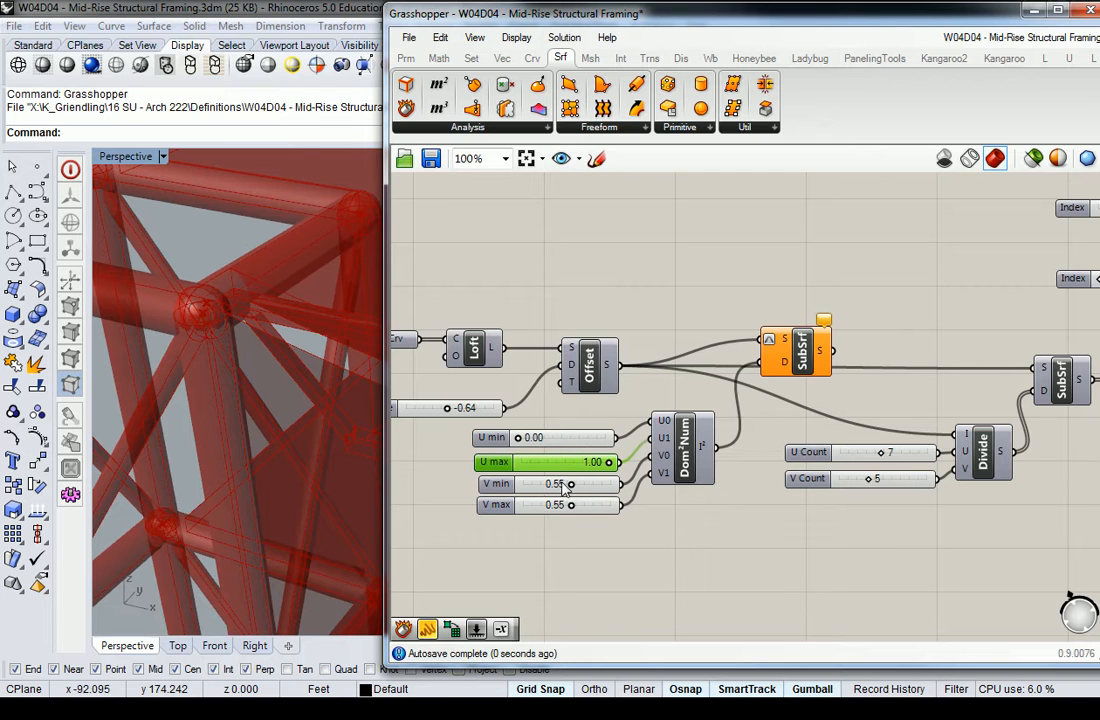
drag(571, 484, 670, 511)
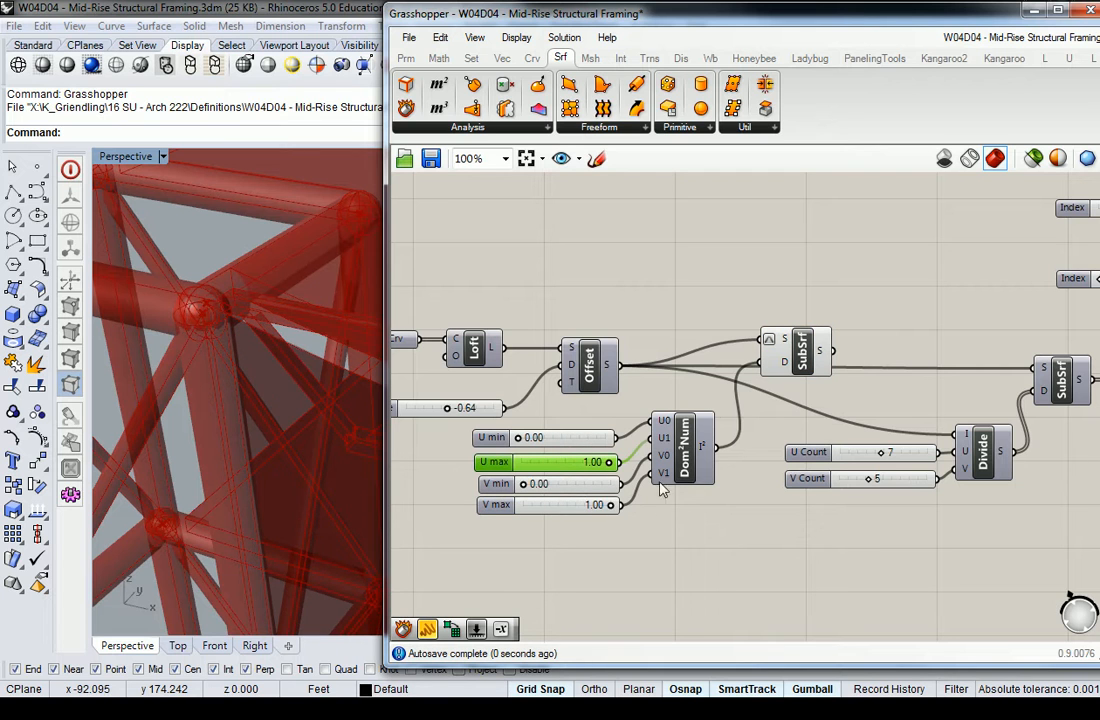
Highlight the trimmed SubSrf surface and inset its sides by setting V min to 0.03 and V max to 0.97.
click(798, 350)
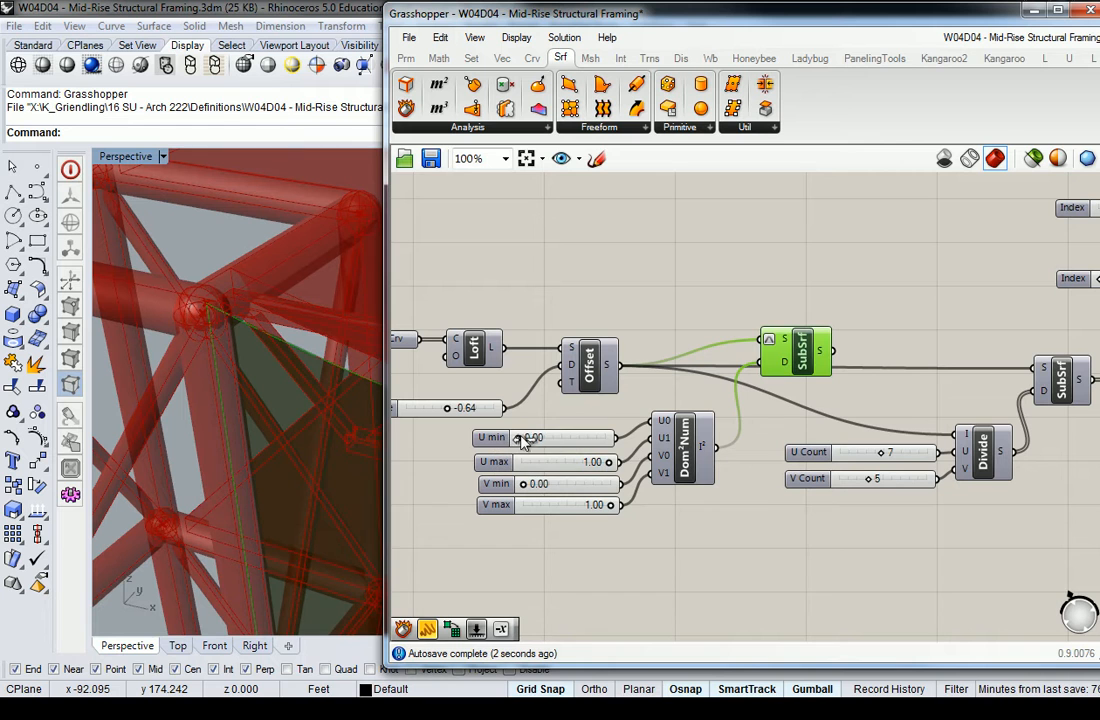
click(522, 441)
click(798, 352)
drag(519, 436, 485, 437)
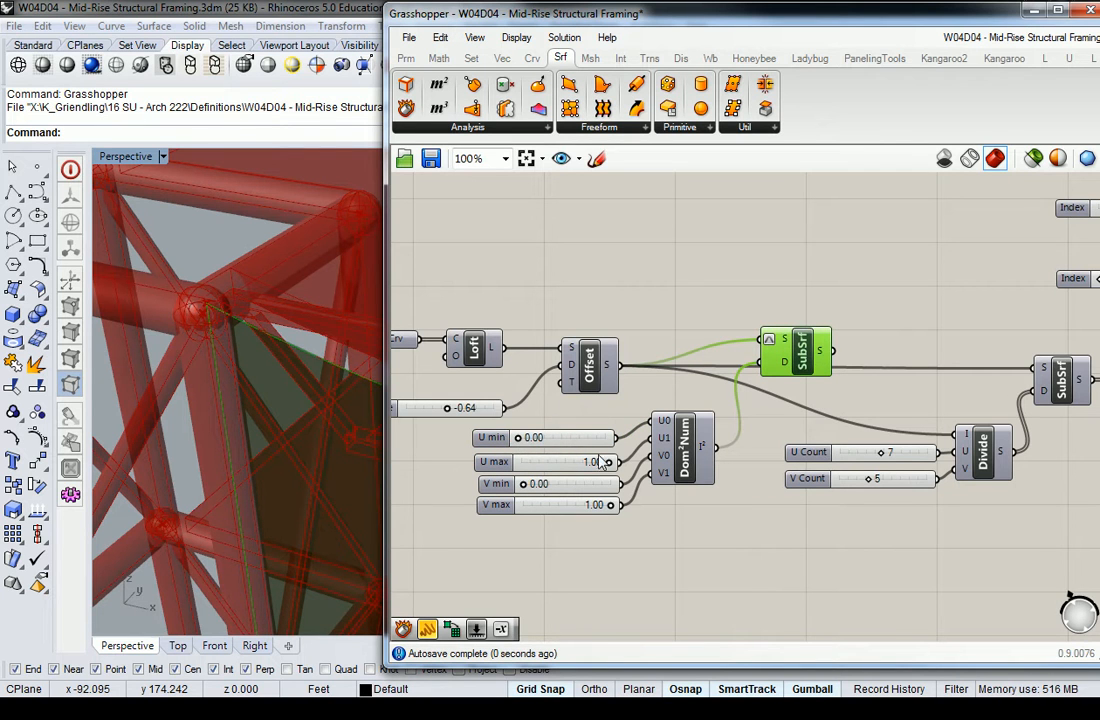
mouse_move(608, 467)
mouse_down()
mouse_move(585, 466)
mouse_move(614, 468)
mouse_up()
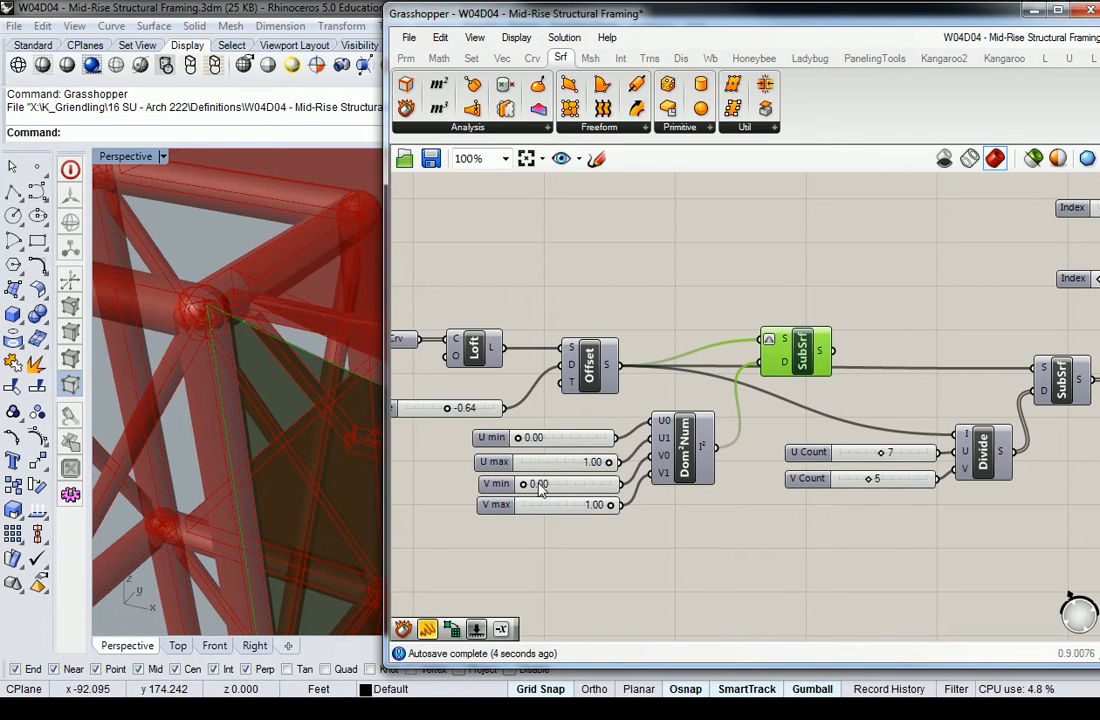
drag(528, 488, 532, 490)
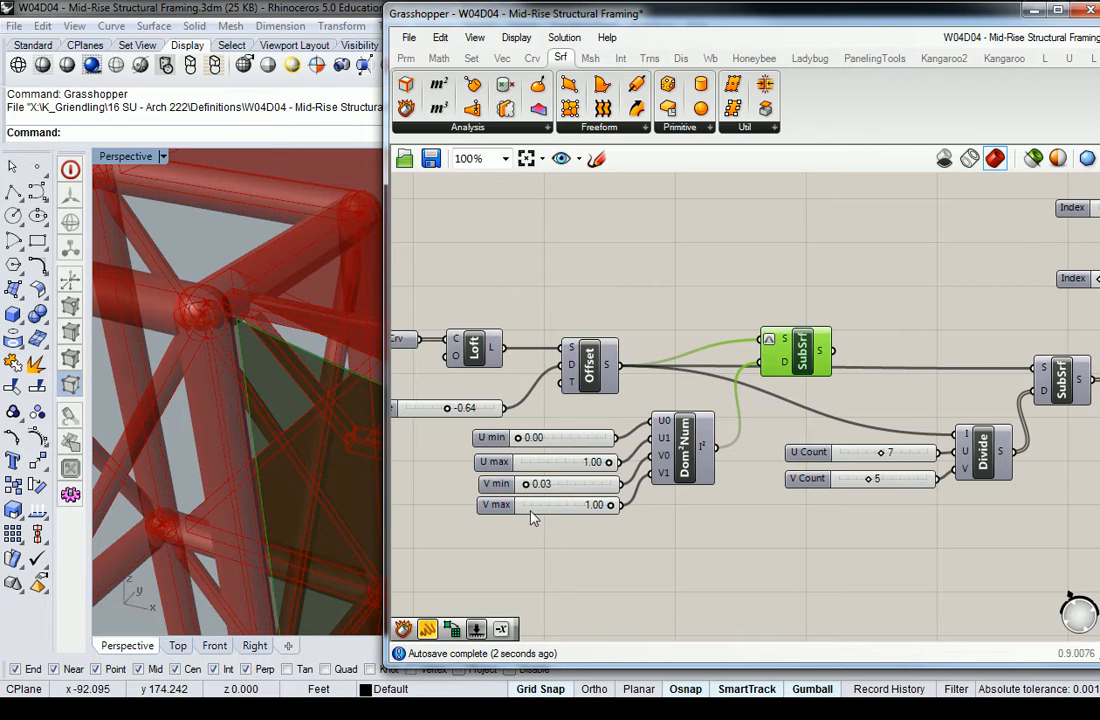
drag(610, 505, 606, 506)
Examine the trimmed surface's edges against the frame's corner columns, up close and over the whole facade.
shift+right_drag(262, 375, 211, 268)
scroll(208, 364, down, 8)
scroll(181, 362, up, 6)
scroll(211, 270, up, 5)
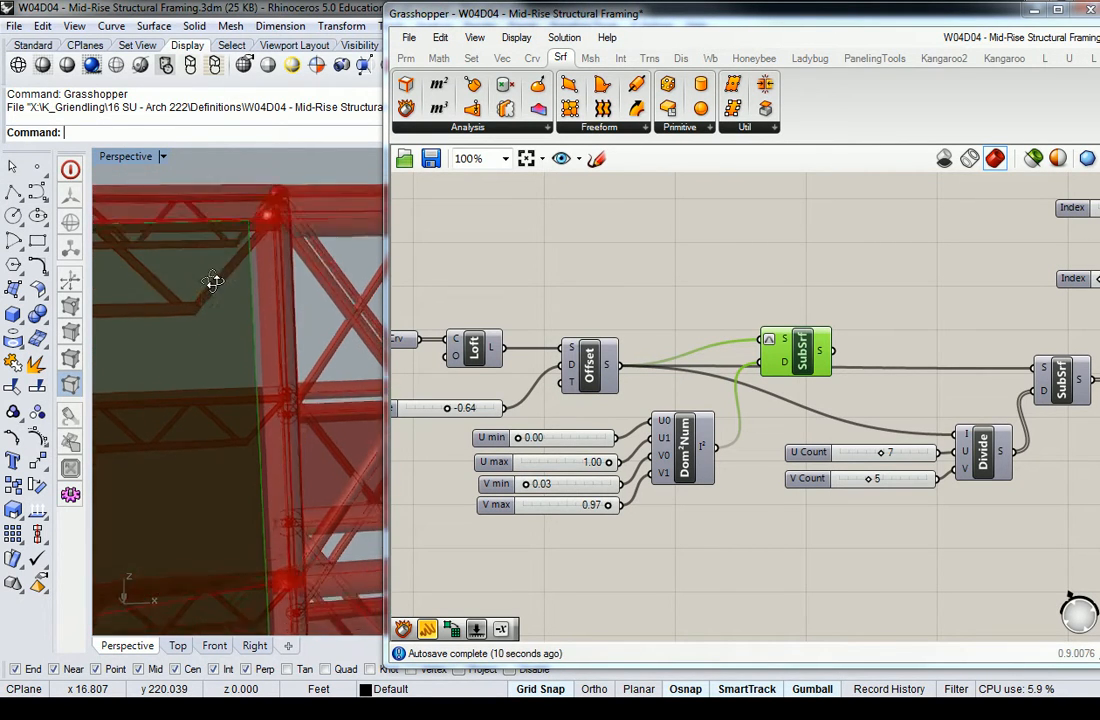
scroll(210, 370, down, 10)
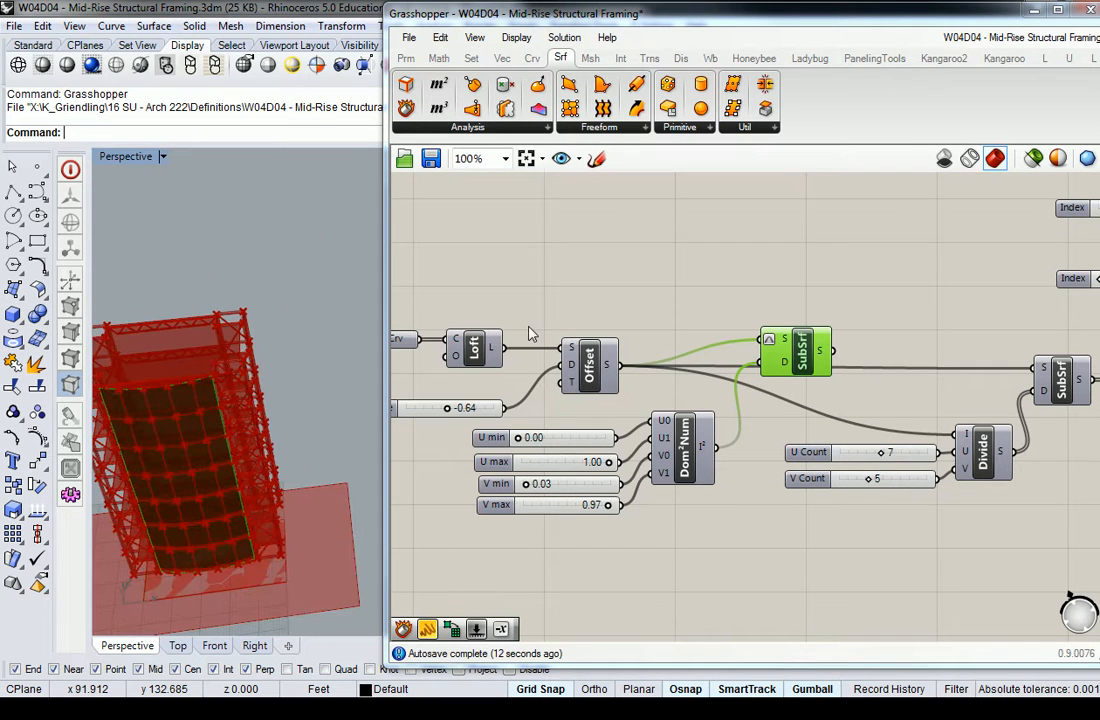
right_drag(229, 382, 309, 360)
scroll(309, 363, up, 5)
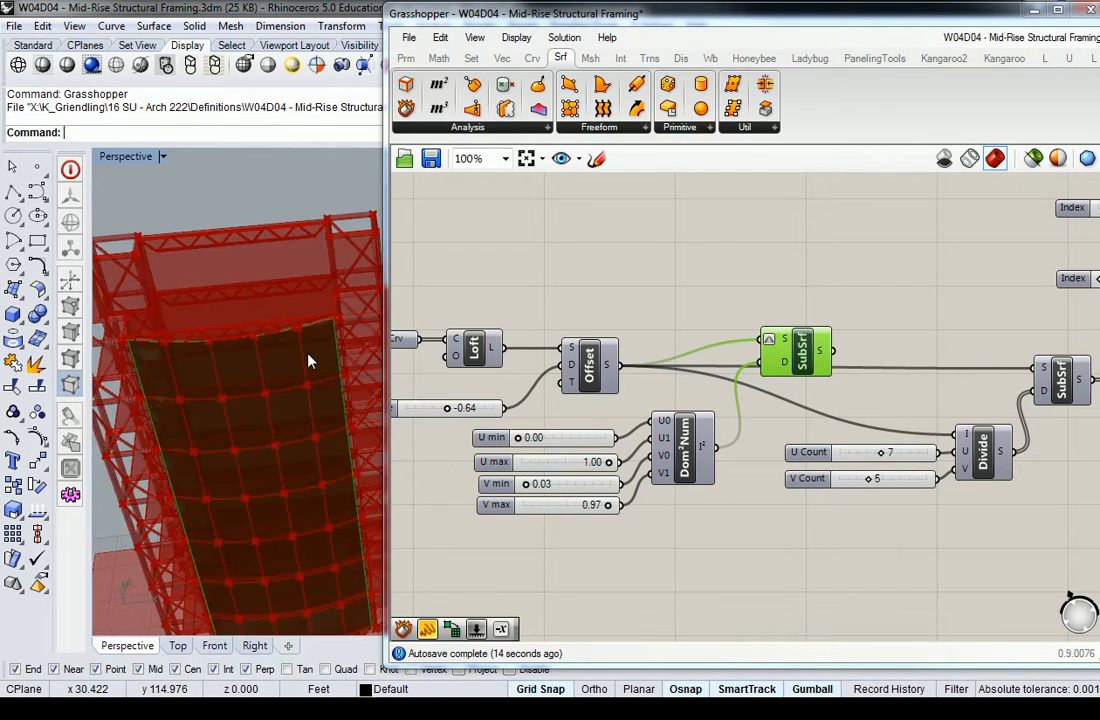
scroll(308, 365, down, 5)
Wire the new SubSrf's output into the panel SubSrf's surface input and Divide's domain input, replacing the Offset wires.
right_drag(815, 378, 683, 375)
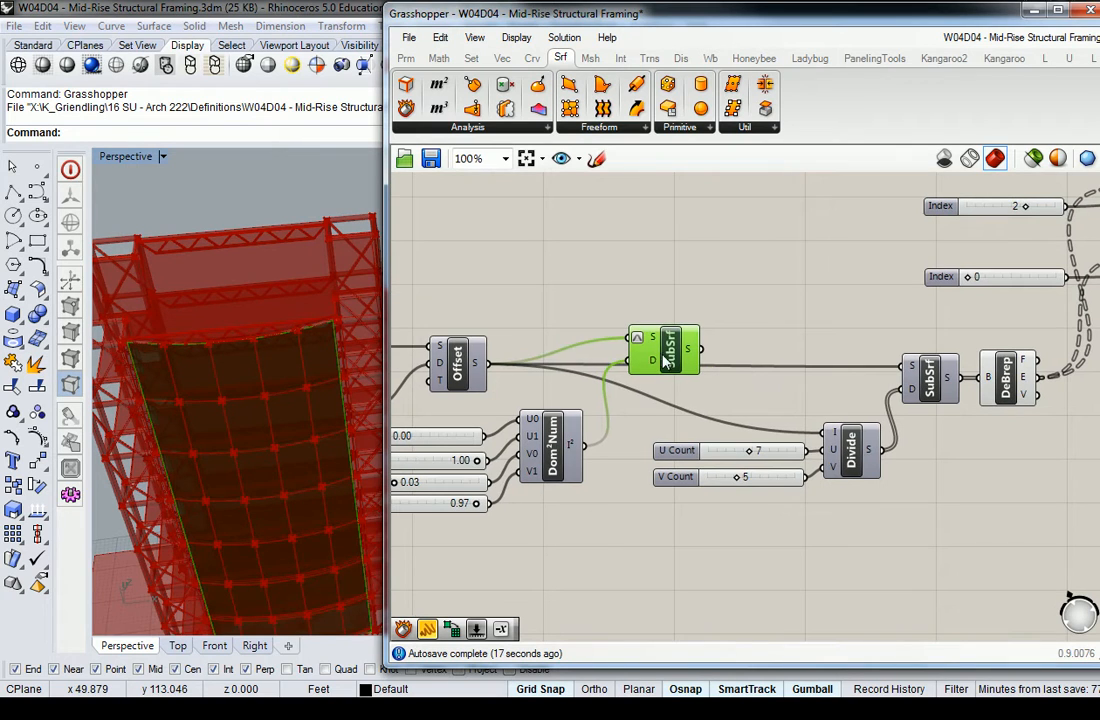
drag(683, 375, 922, 372)
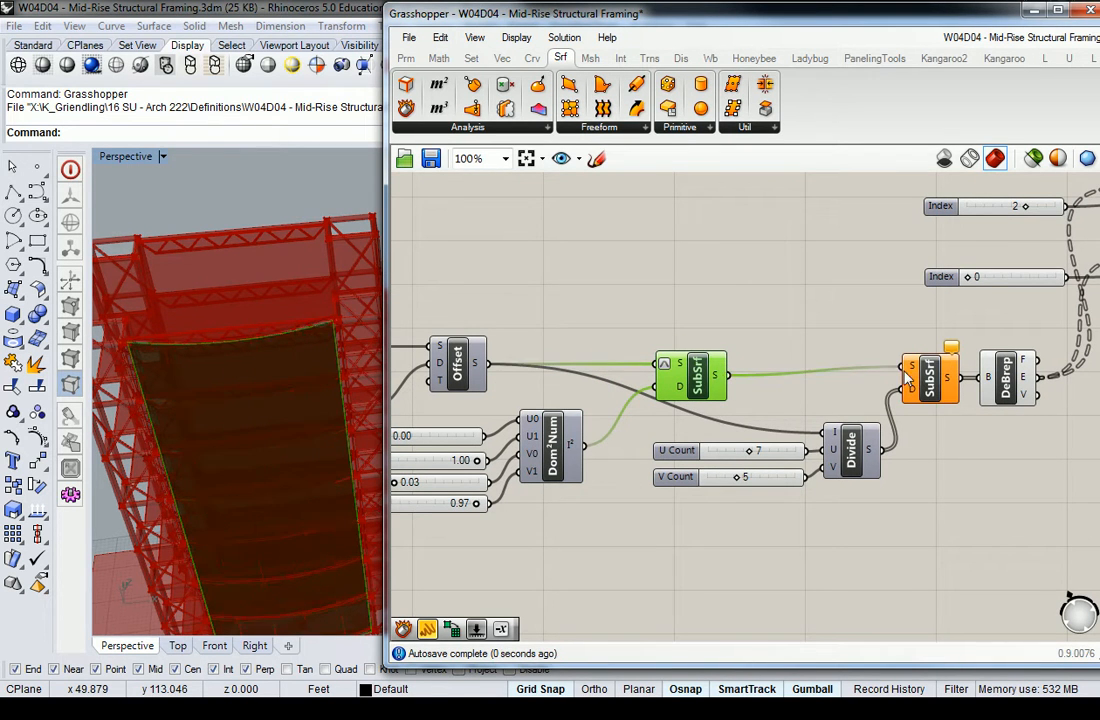
click(752, 345)
drag(728, 375, 823, 430)
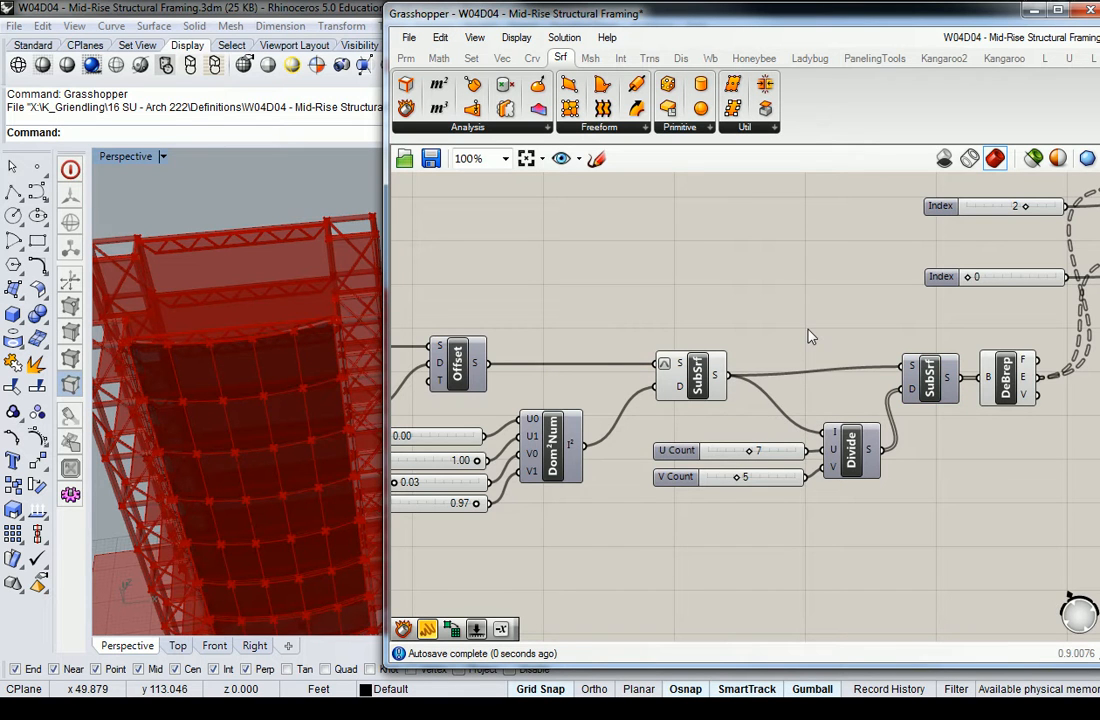
Turn off the preview of the trimming SubSrf and DeBrep, and check the edges picked by each List Item.
scroll(650, 370, down, 3)
scroll(665, 397, up, 3)
right_click(665, 397)
click(668, 427)
right_drag(749, 346, 675, 460)
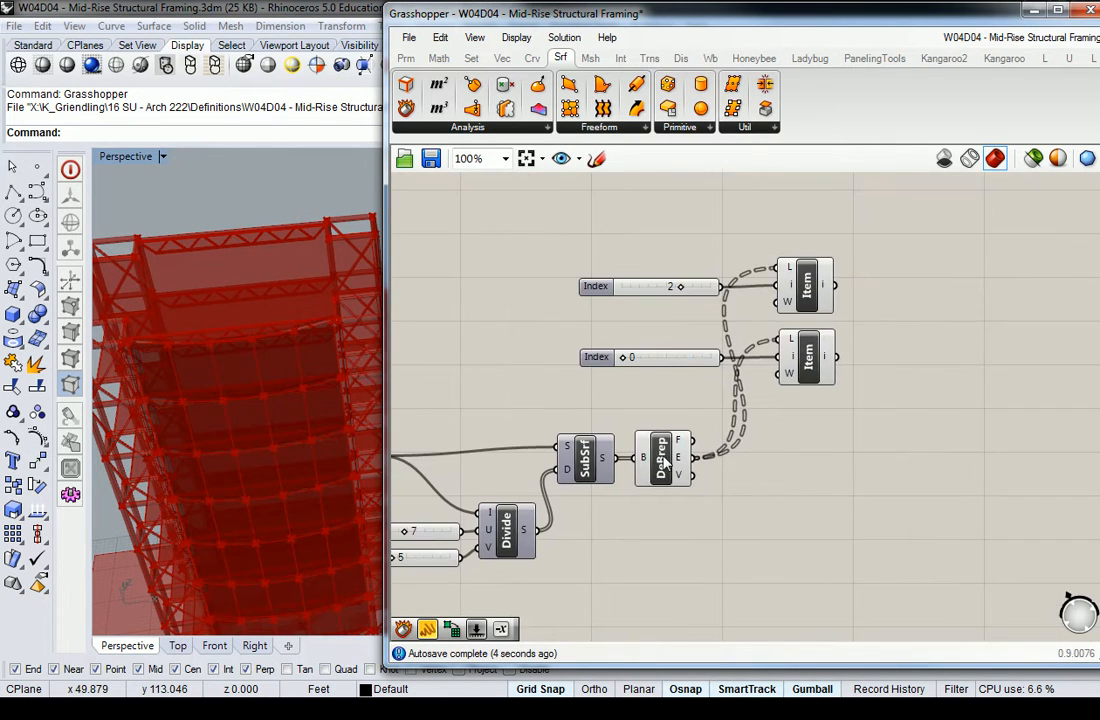
right_click(676, 458)
click(754, 493)
click(808, 357)
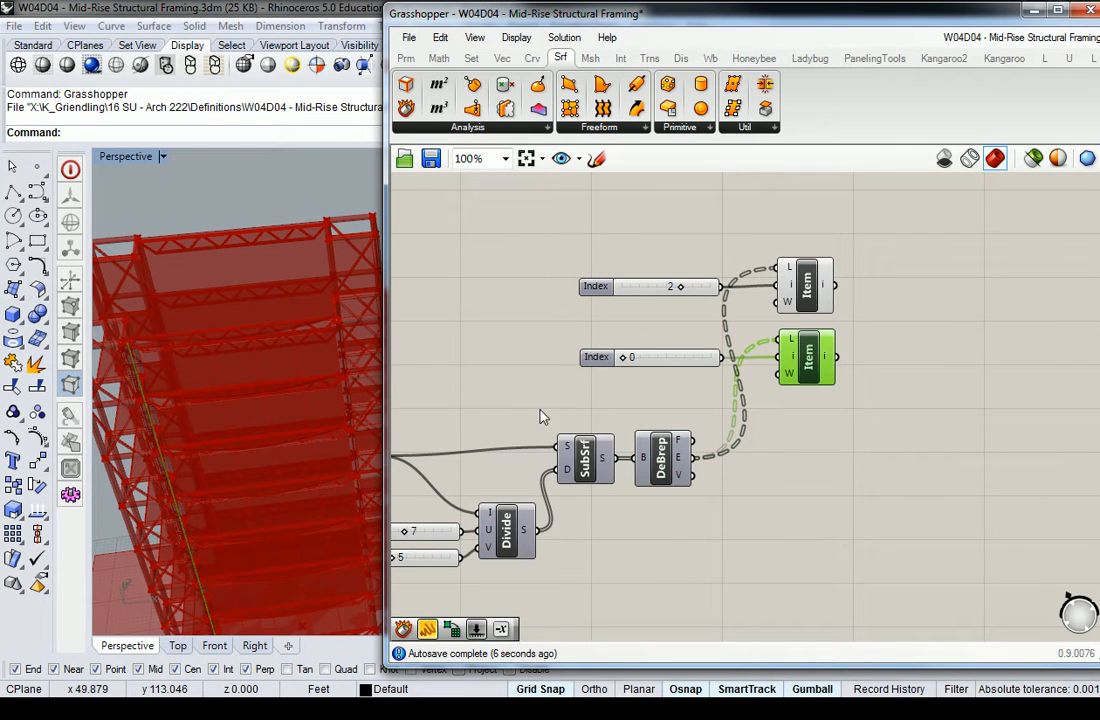
click(820, 289)
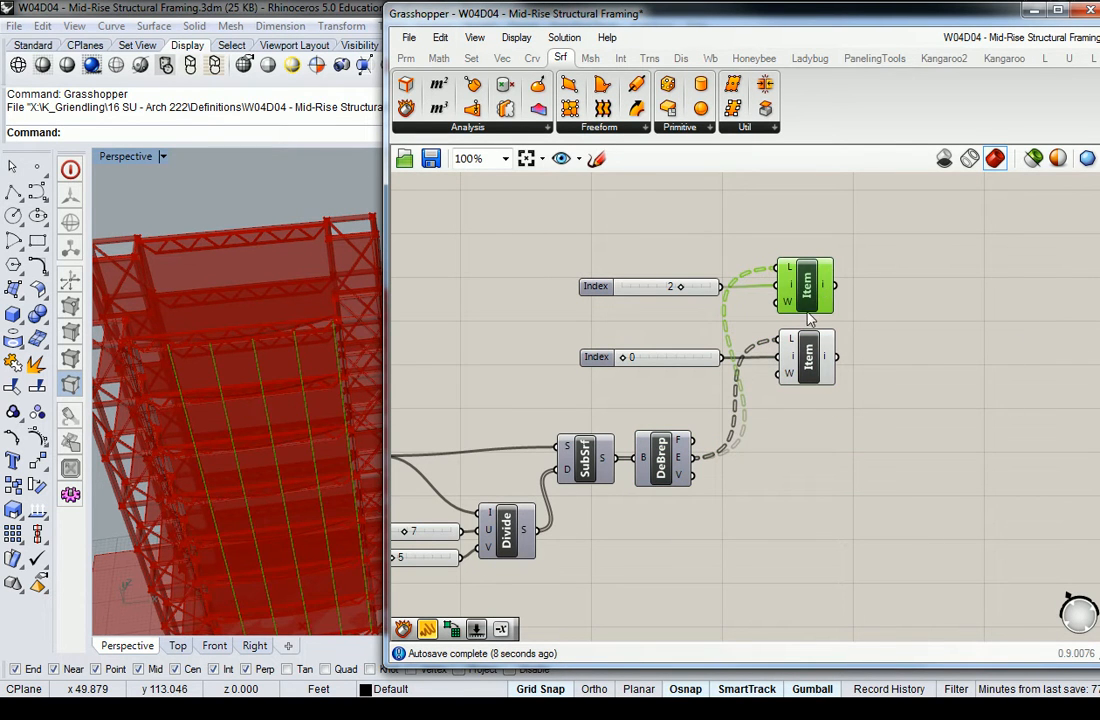
click(895, 311)
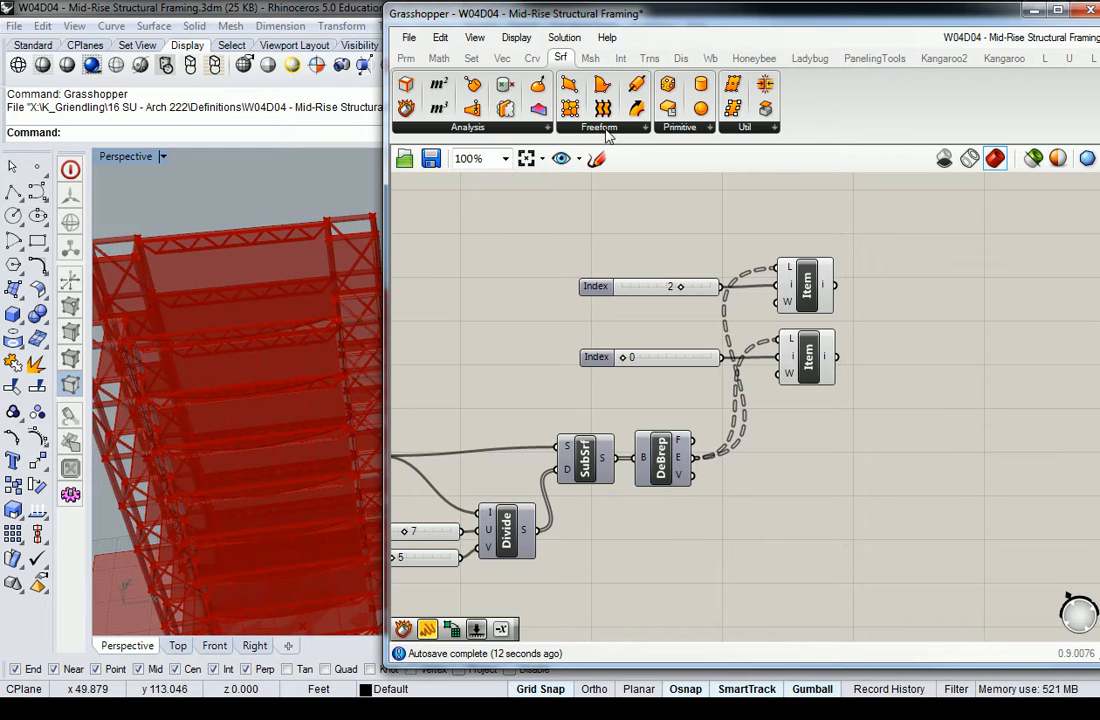
Add a Loft component after the List Items and connect both Item outputs to its curve input.
right_drag(876, 253, 741, 263)
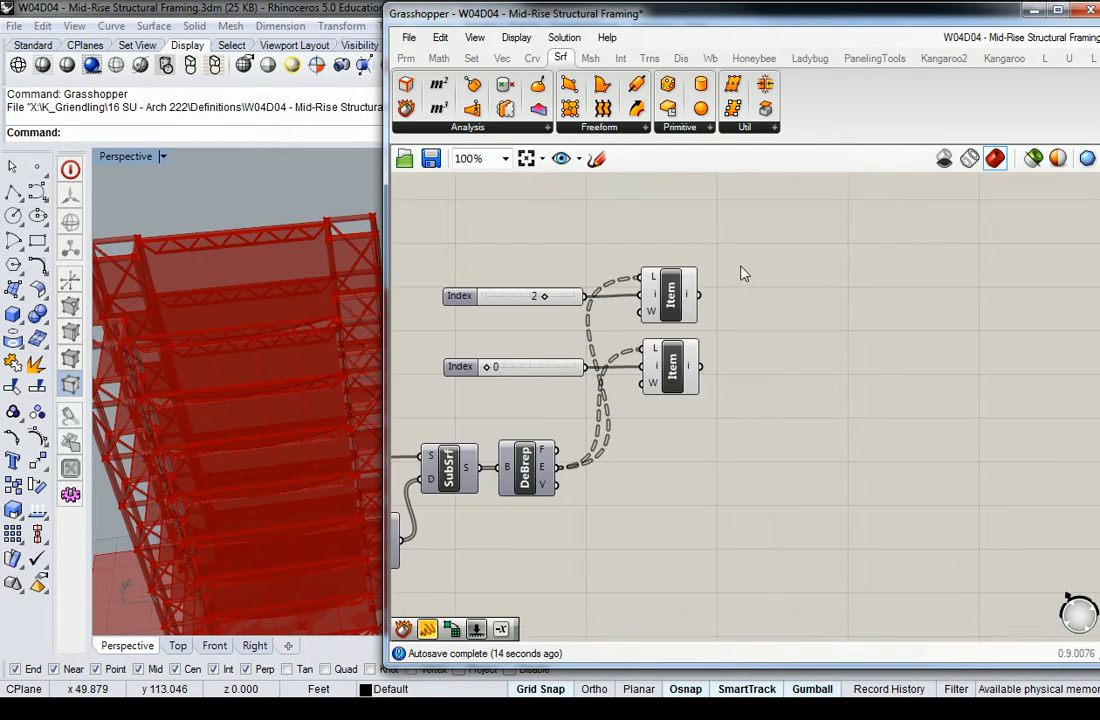
scroll(741, 263, up, 1)
click(611, 130)
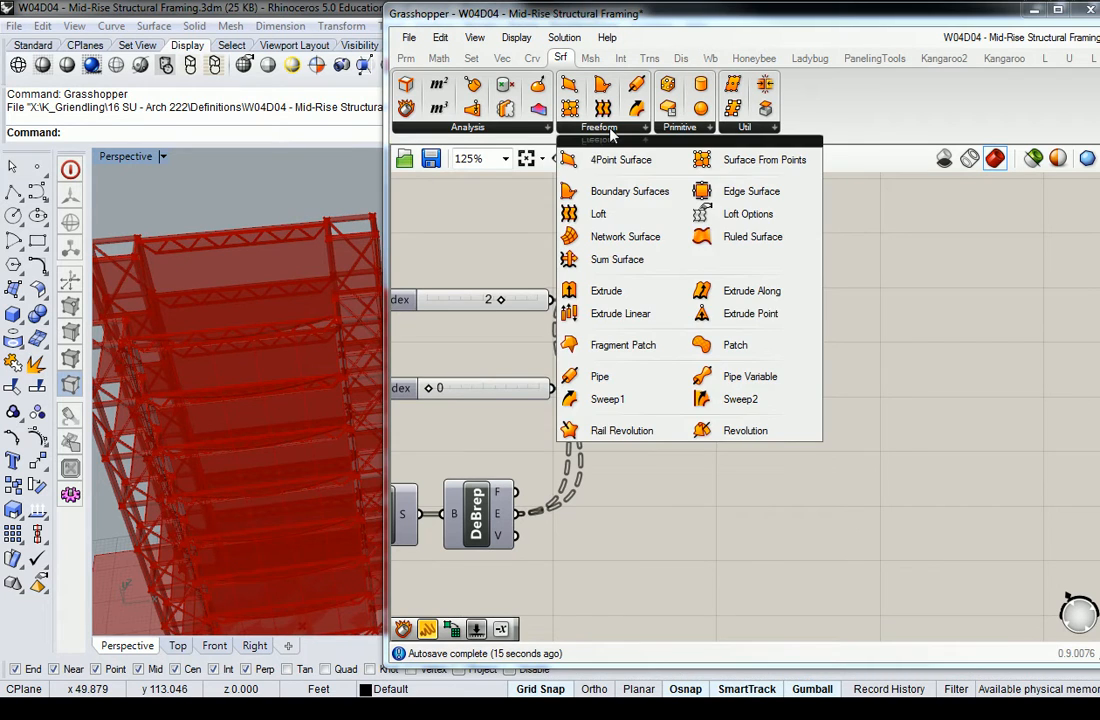
click(600, 214)
click(805, 365)
drag(696, 298, 770, 354)
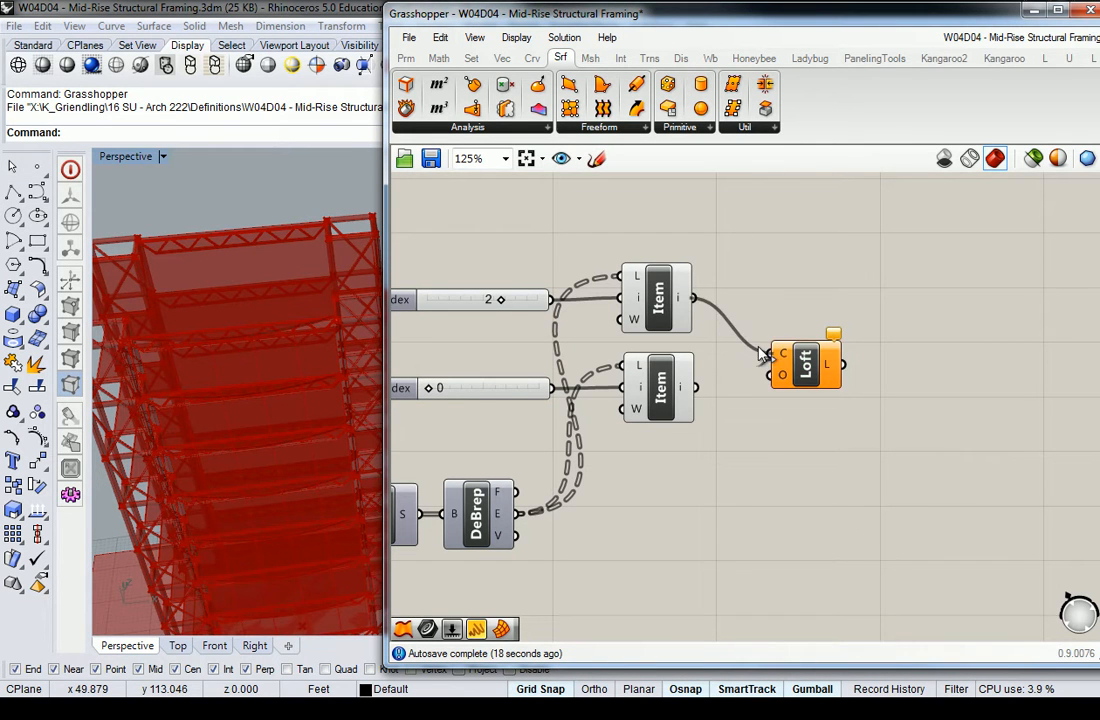
shift+drag(696, 387, 770, 356)
Highlight the new Loft's panels and move the component farther from the List Items to leave a gap.
click(810, 368)
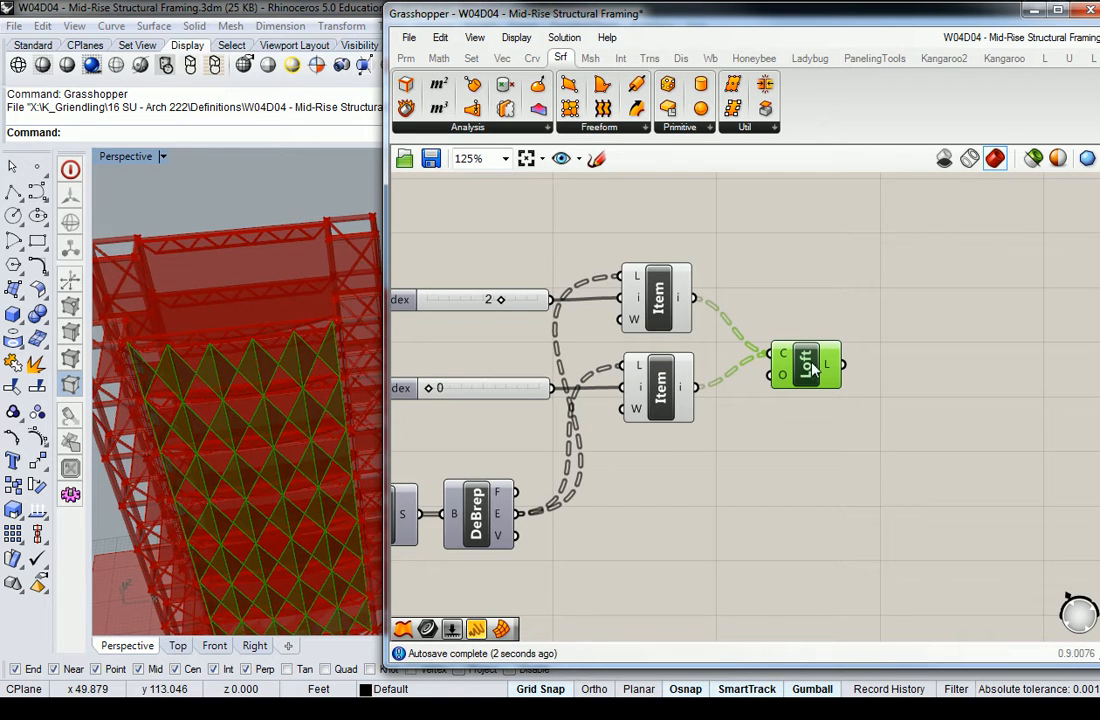
drag(814, 375, 812, 366)
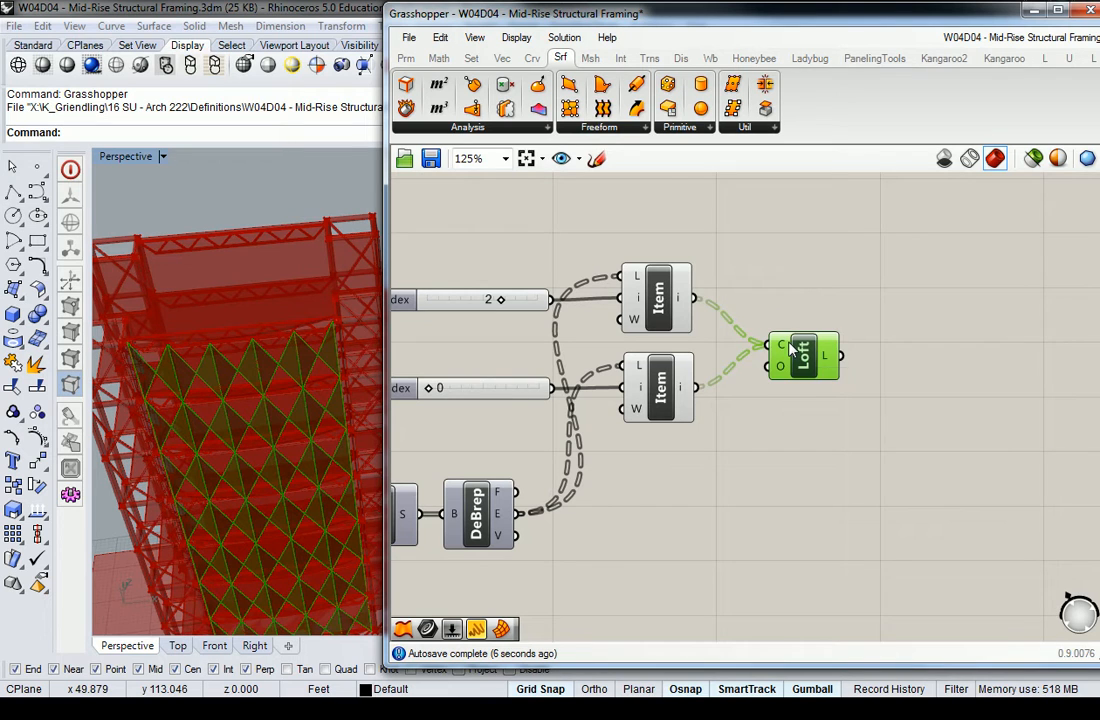
drag(795, 350, 822, 343)
click(795, 310)
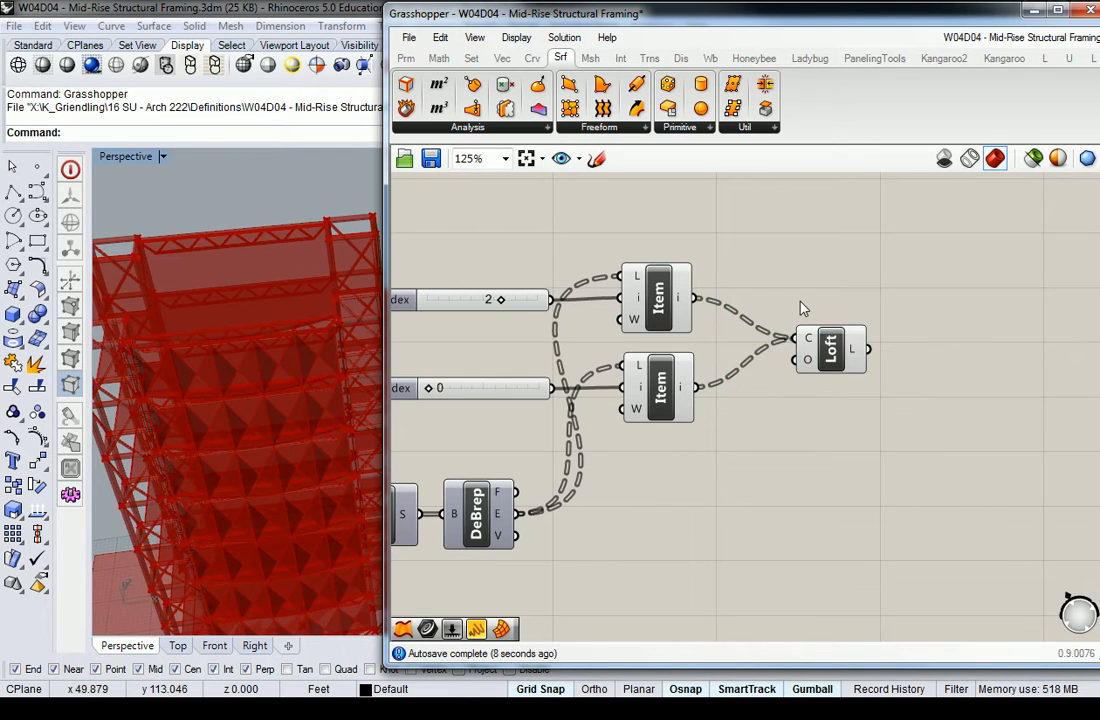
drag(830, 348, 947, 345)
scroll(265, 361, up, 6)
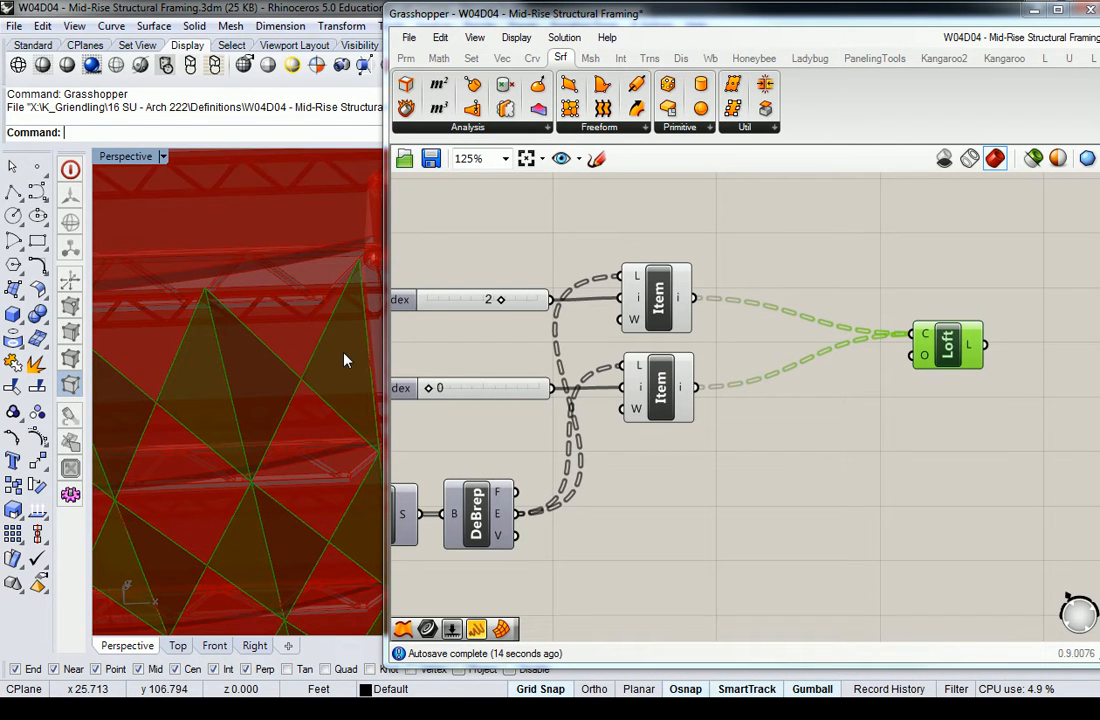
Add a Flip Curve component between the upper List Item and the Loft, and connect that Item's output to its curve input.
click(812, 217)
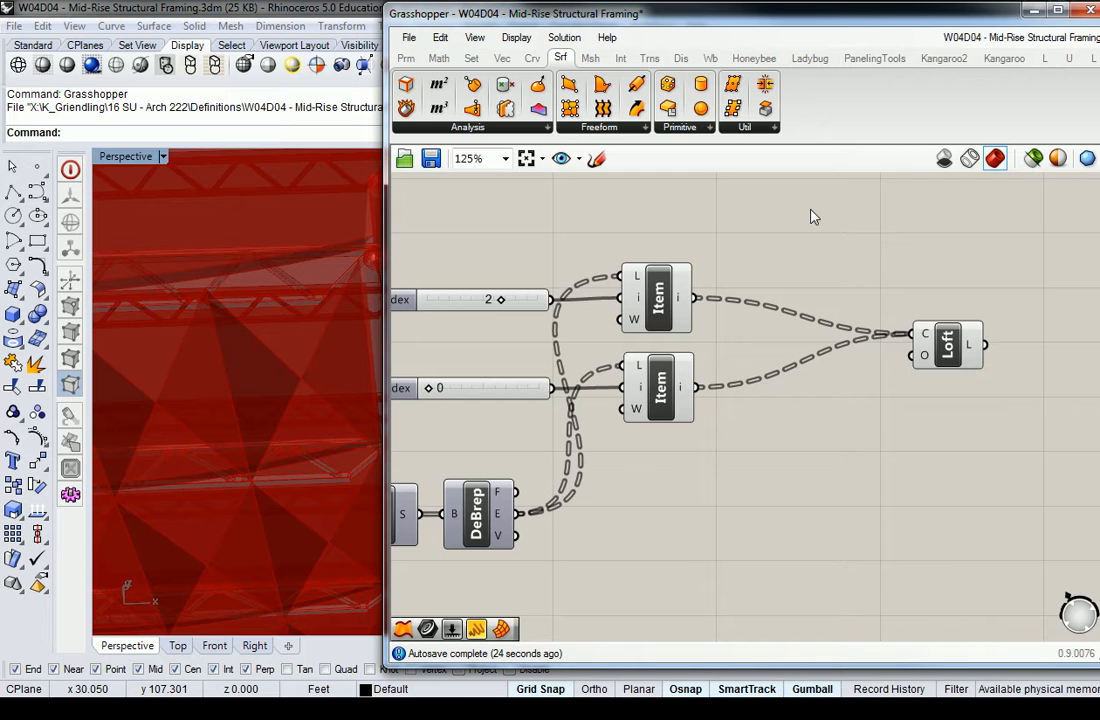
click(968, 349)
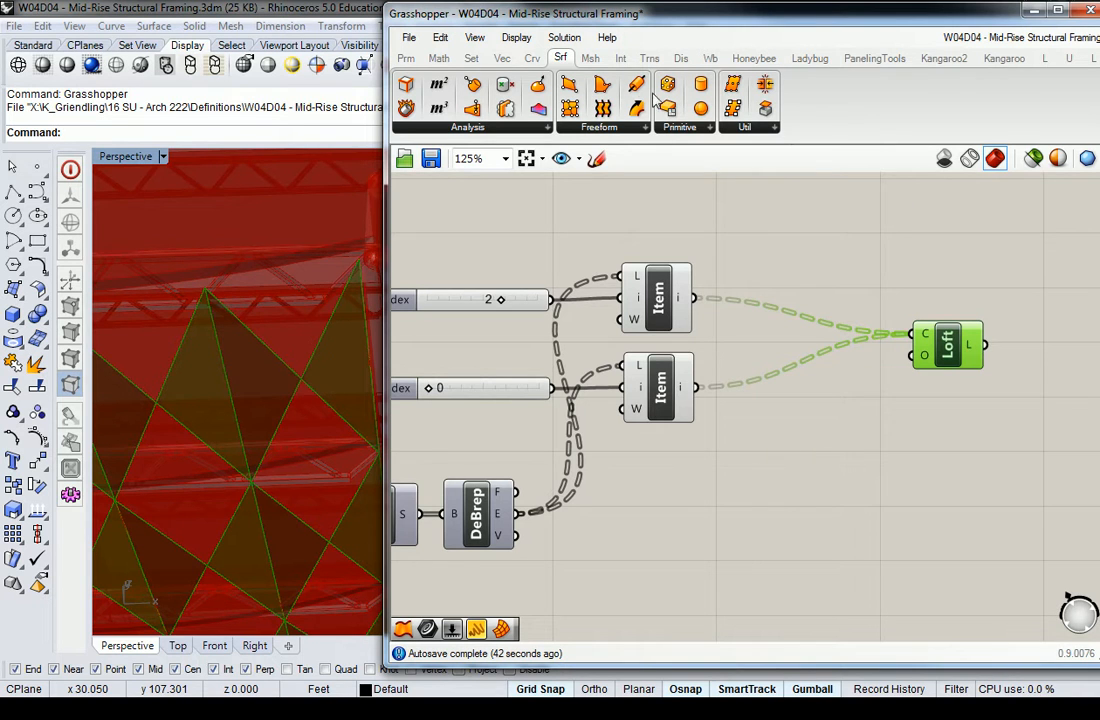
click(533, 60)
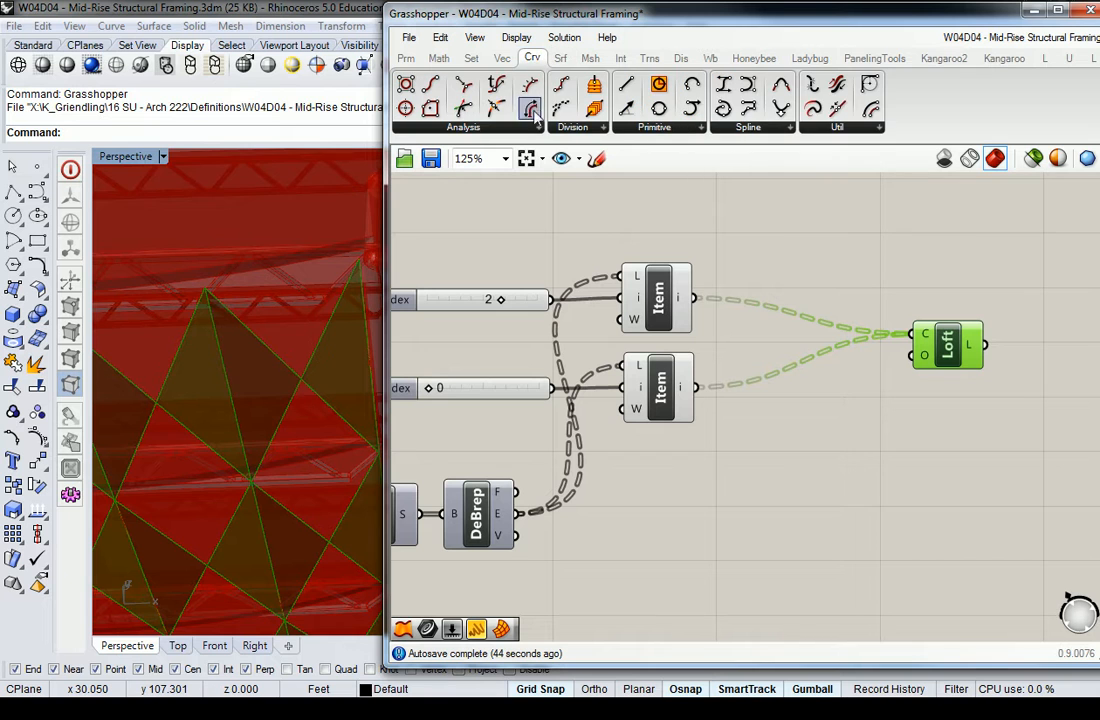
click(838, 128)
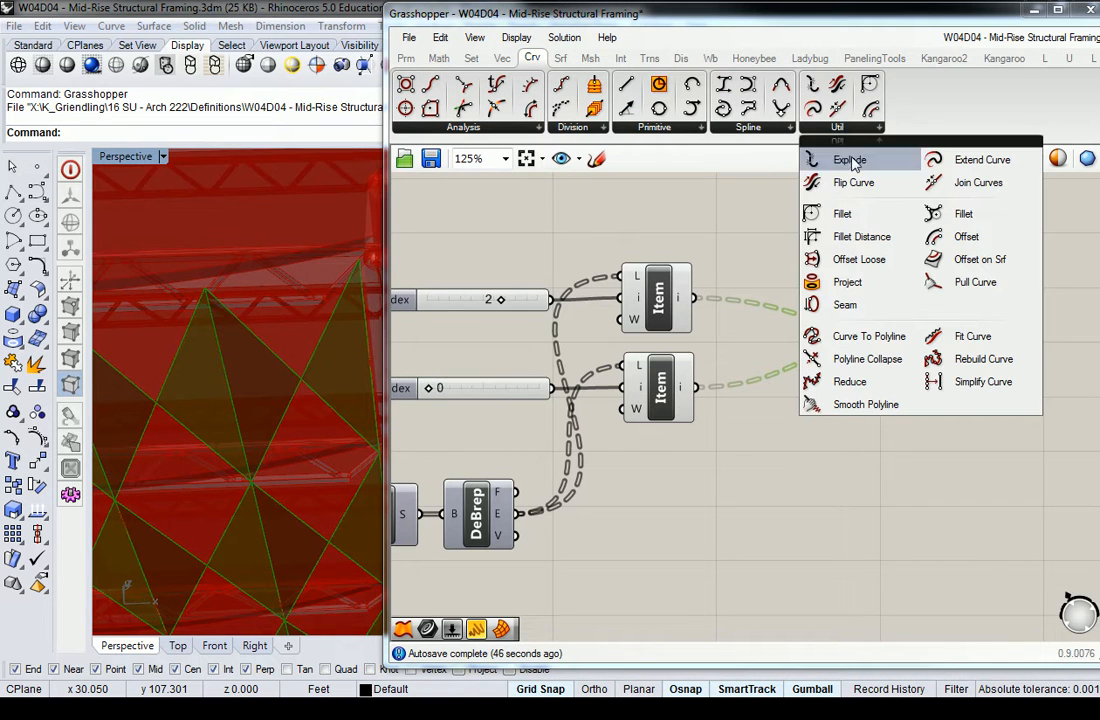
click(845, 183)
click(790, 290)
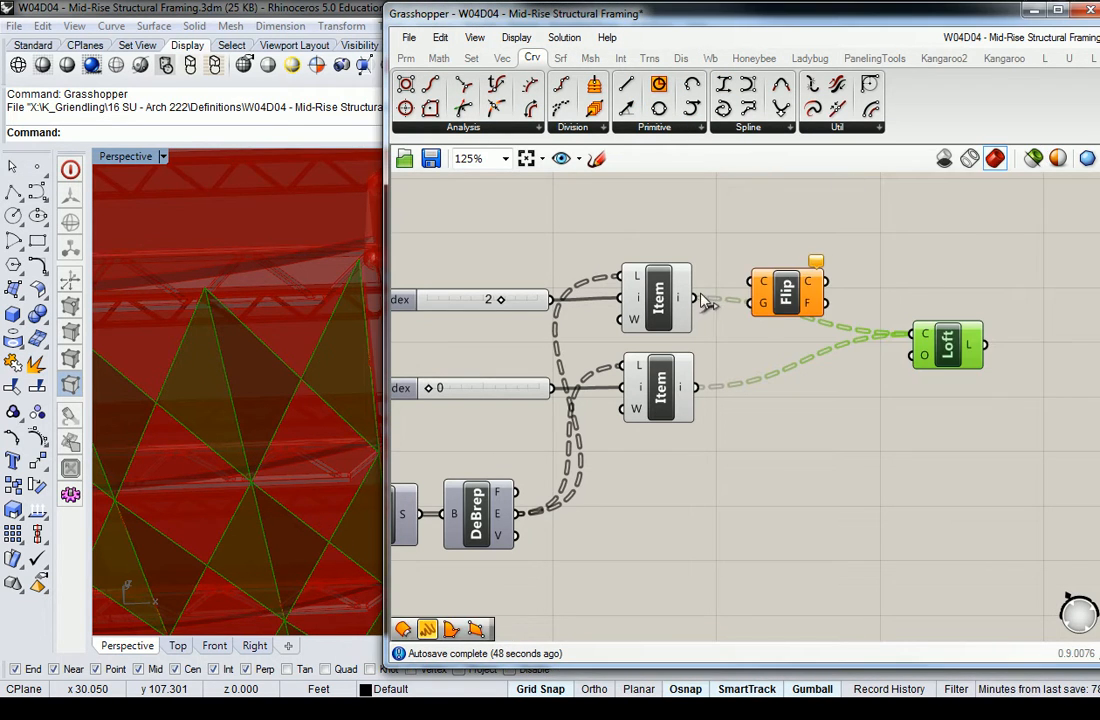
drag(824, 283, 913, 334)
Disconnect the upper List Item from the Loft's curve input and wire the Flip component's curve output in its place.
right_click(926, 334)
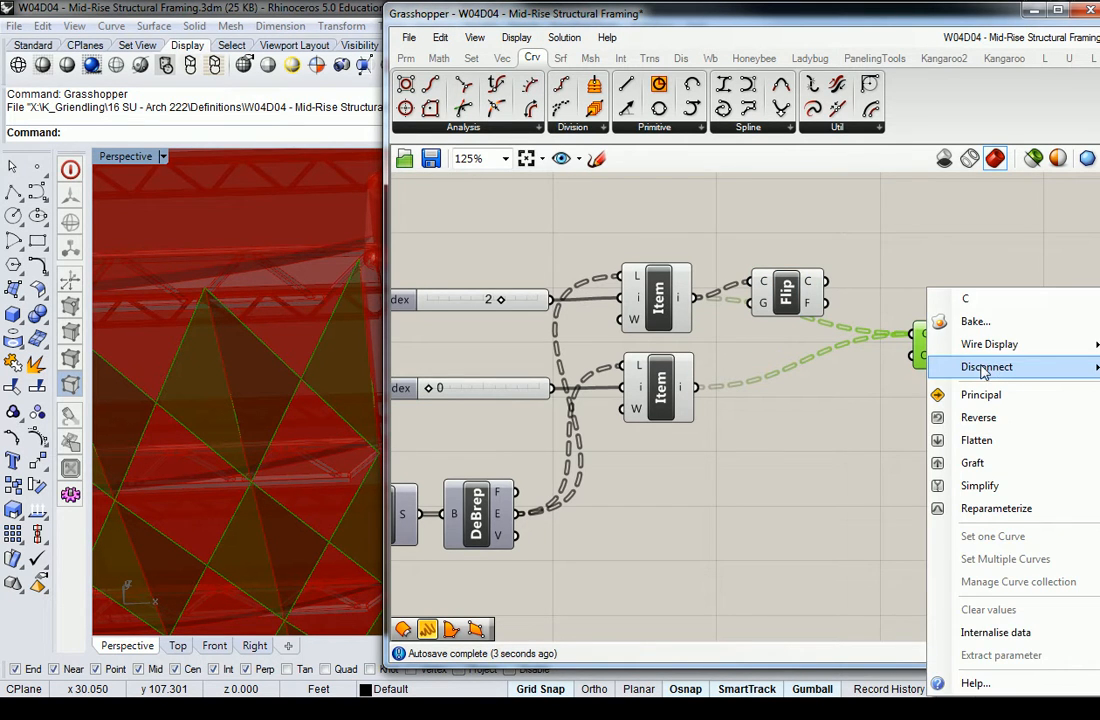
scroll(650, 255, down, 3)
right_click(786, 302)
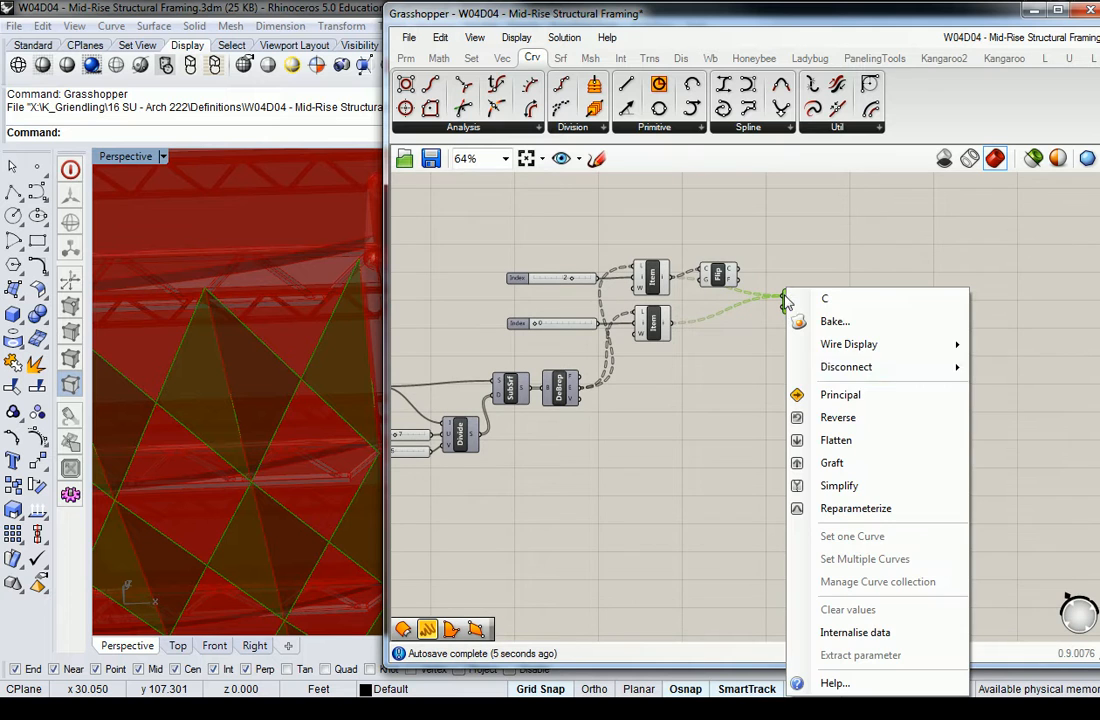
mouse_move(830, 366)
click(1018, 397)
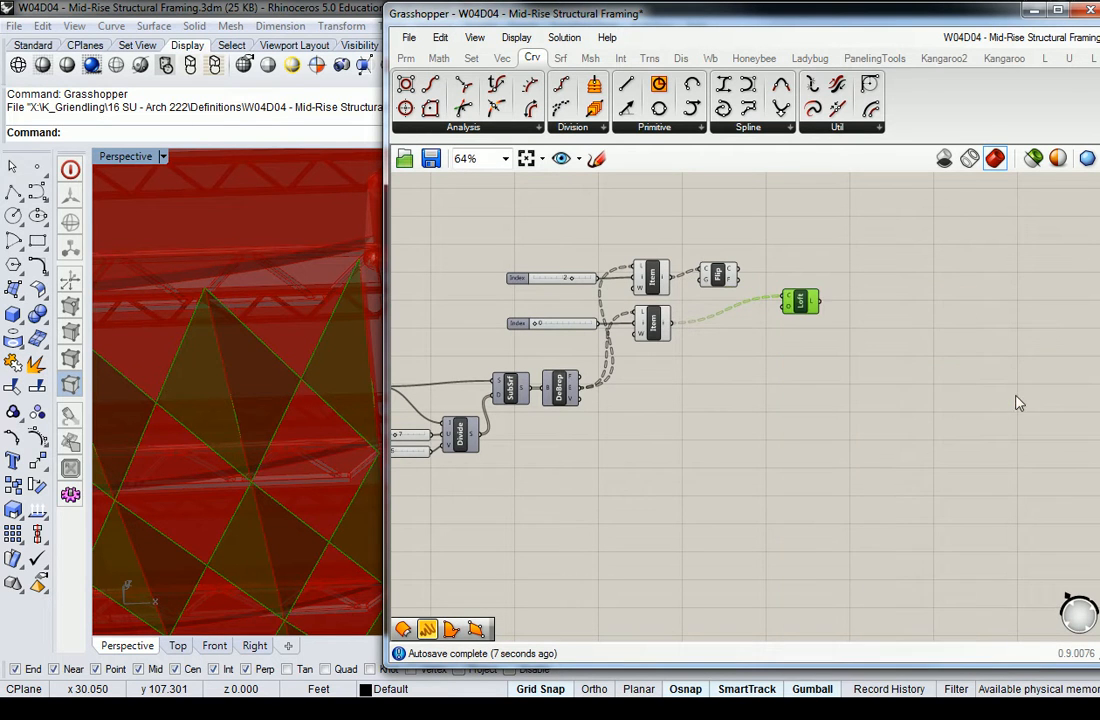
scroll(788, 275, up, 3)
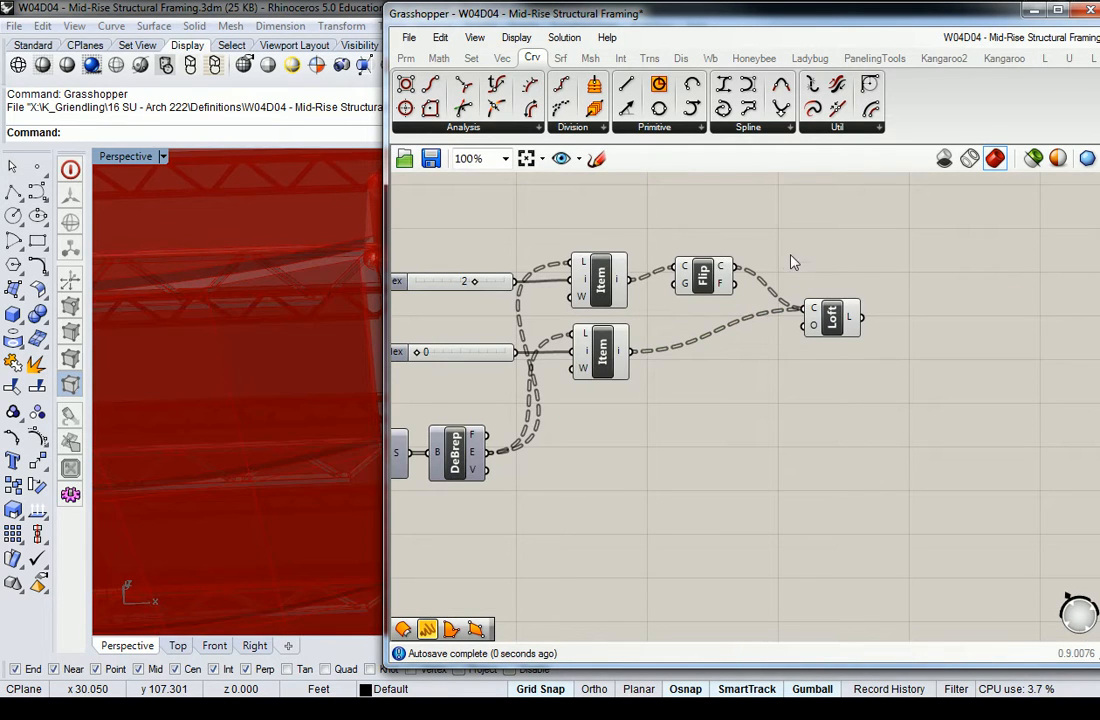
Highlight the lofted panels on the tower facade and move the Loft component closer, below the Flip component.
right_drag(327, 332, 290, 305)
click(830, 318)
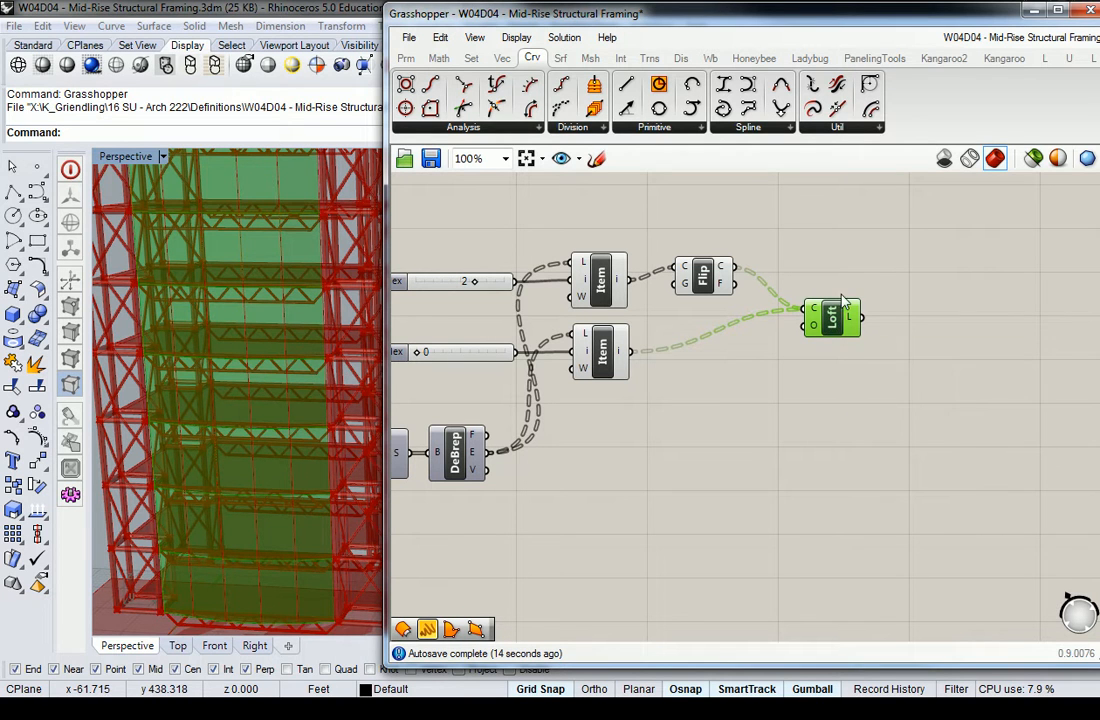
drag(835, 324, 797, 366)
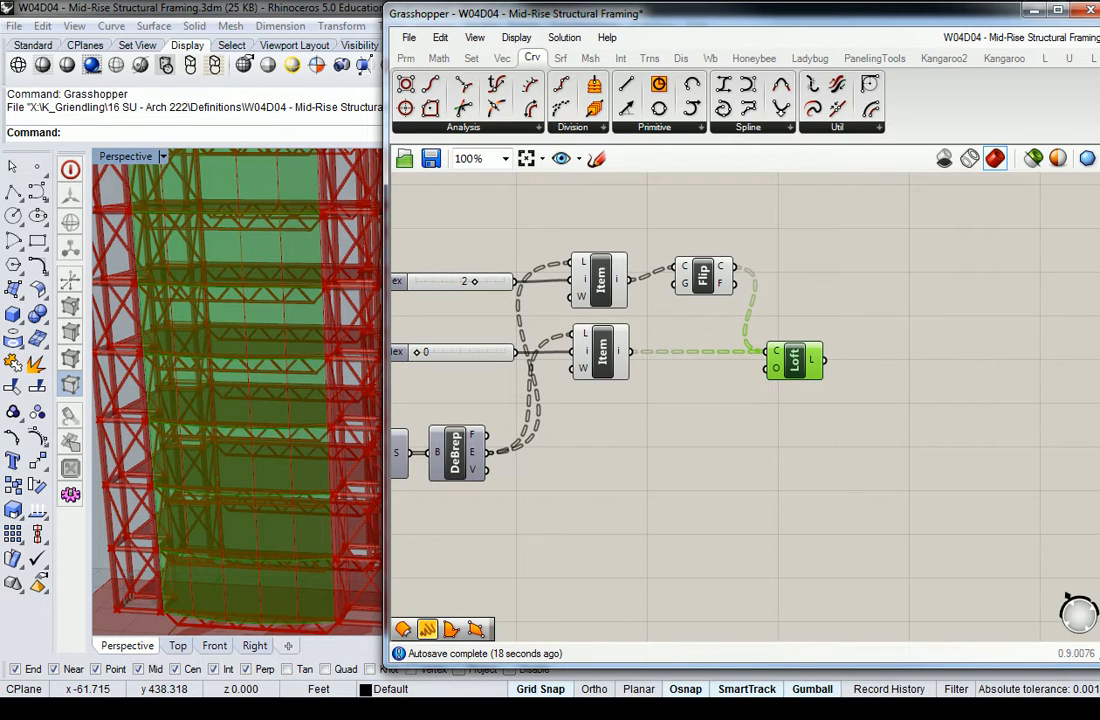